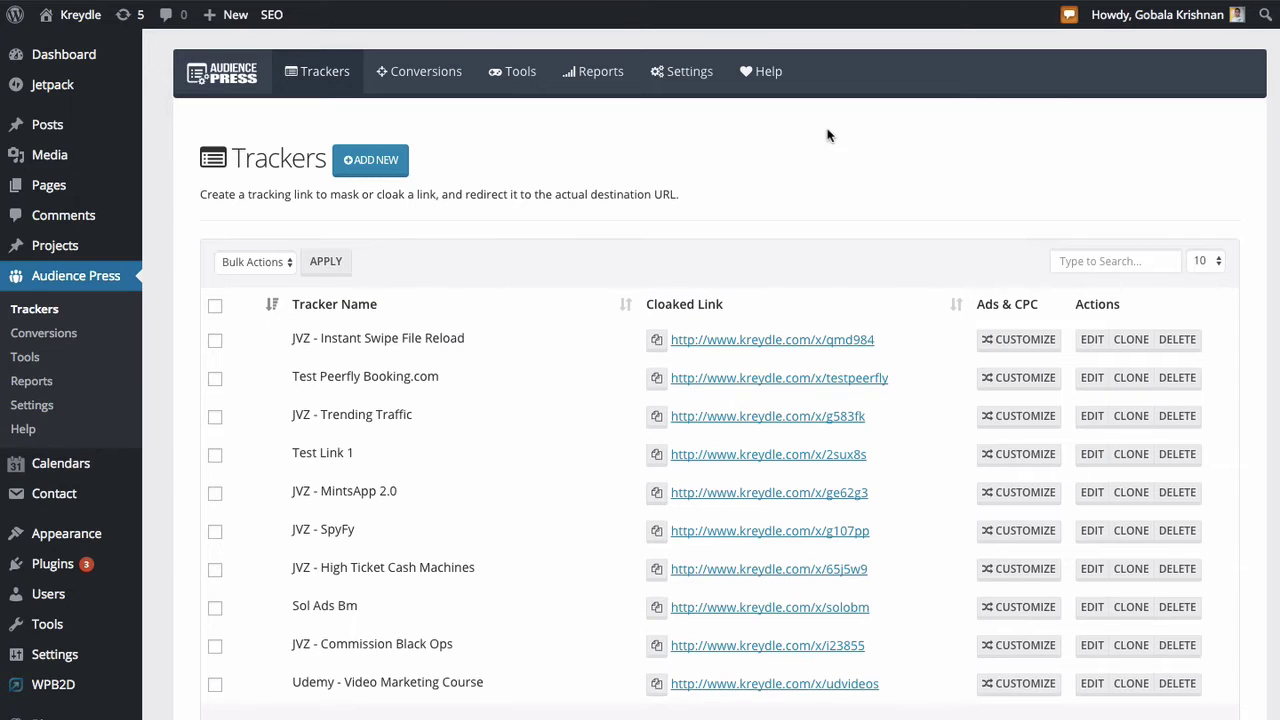
Scroll down the Trackers page to view the first 10 of 25 trackers and the pagination.
{"action": "scroll", "coordinate": [908, 191], "scroll_direction": "down", "scroll_amount": 2}
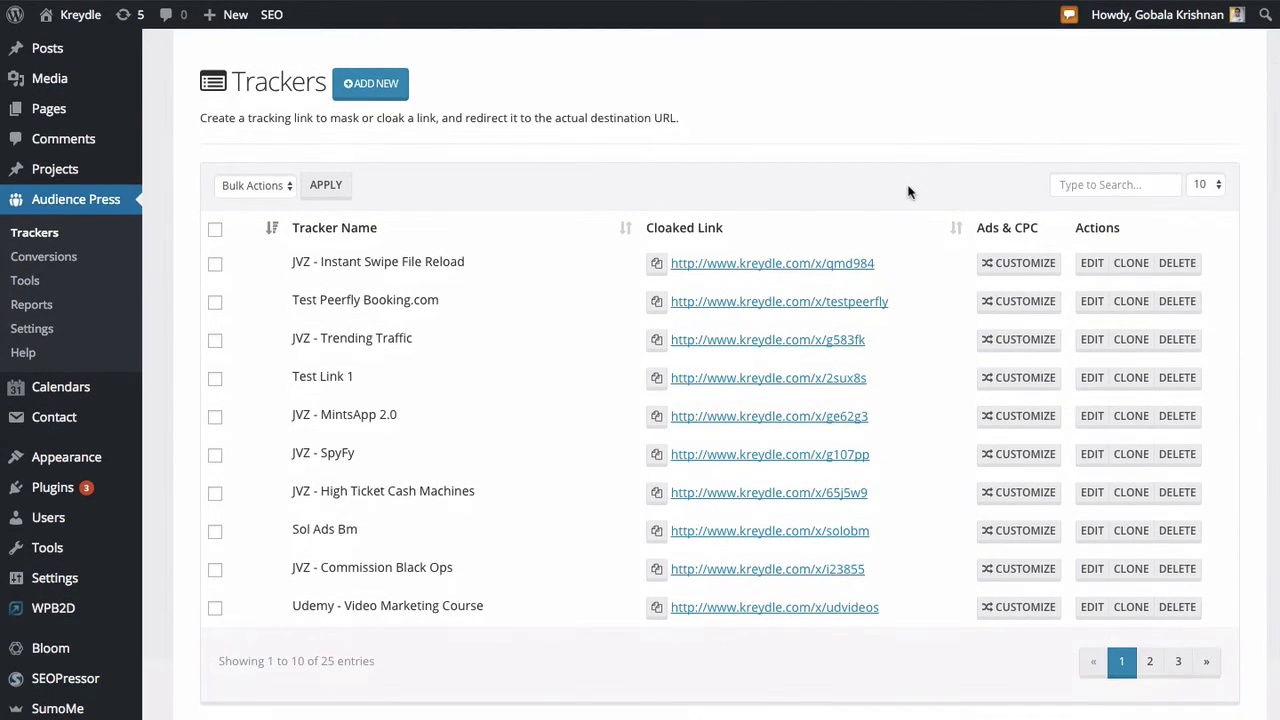
Open the JVZ - Instant Swipe File Reload tracker for editing.
{"action": "left_click", "coordinate": [1092, 264]}
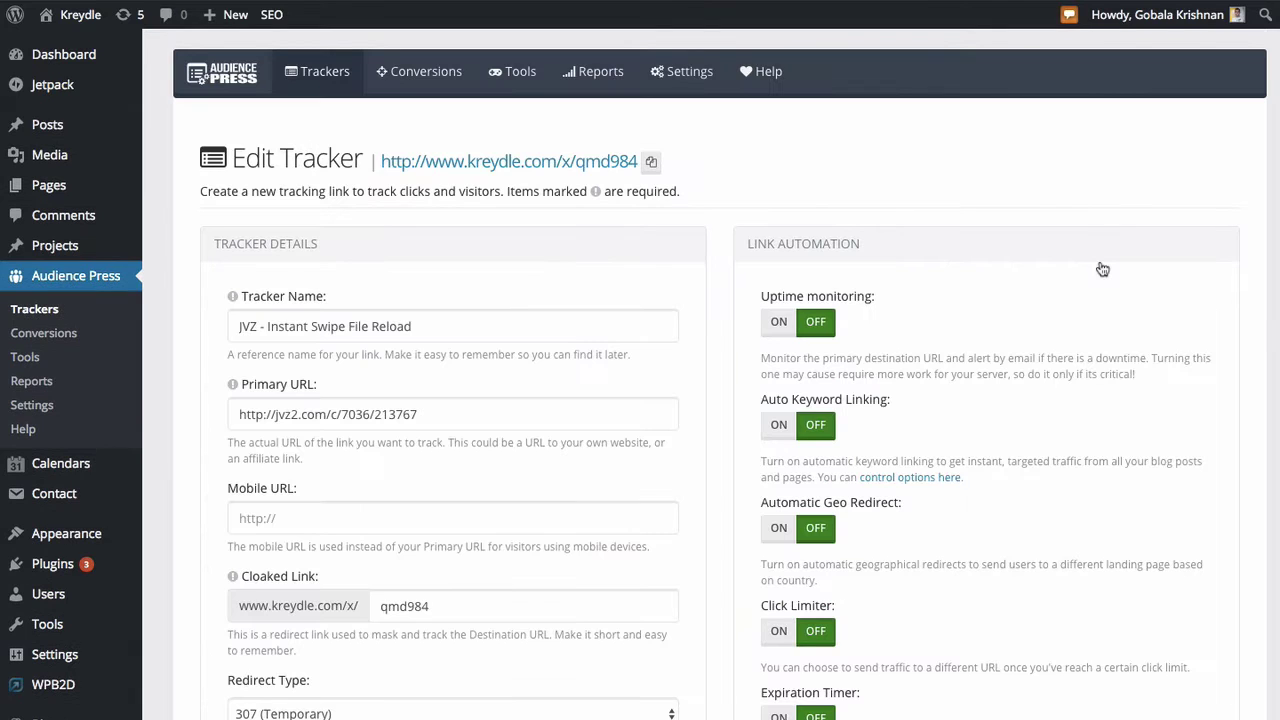
{"action": "scroll", "coordinate": [720, 350], "scroll_direction": "down", "scroll_amount": 3}
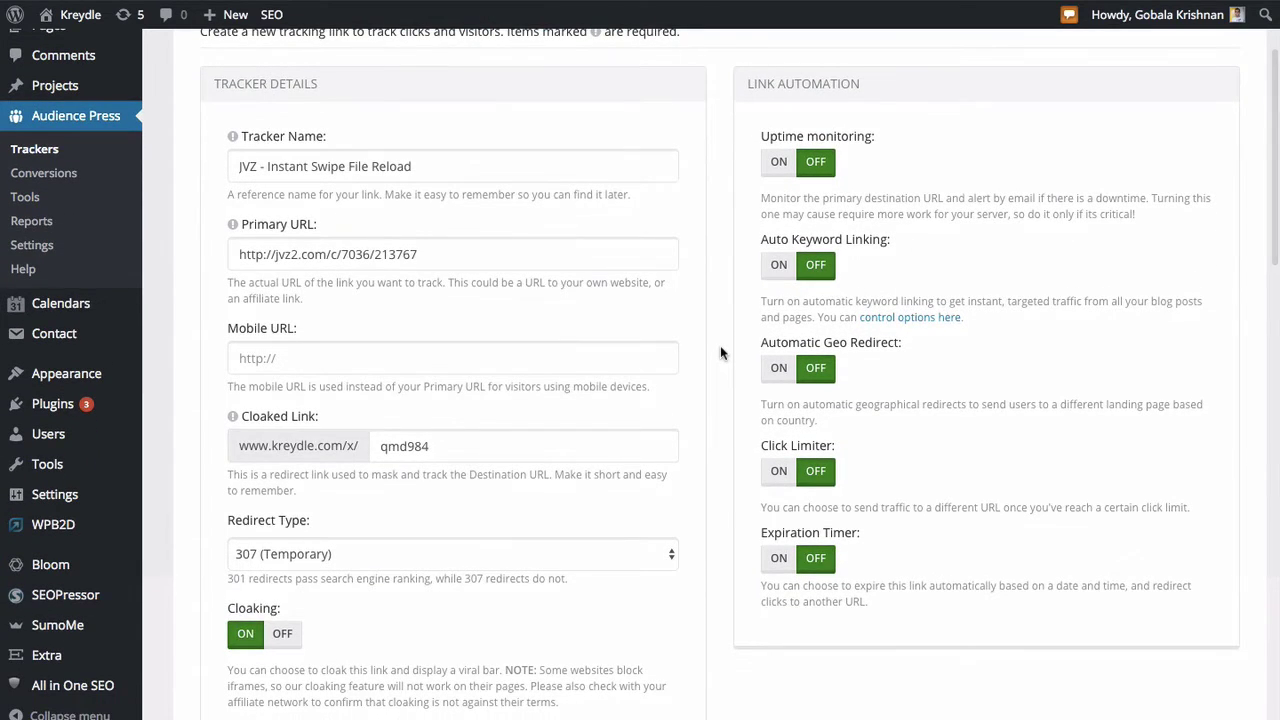
{"action": "scroll", "coordinate": [757, 361], "scroll_direction": "down", "scroll_amount": 1}
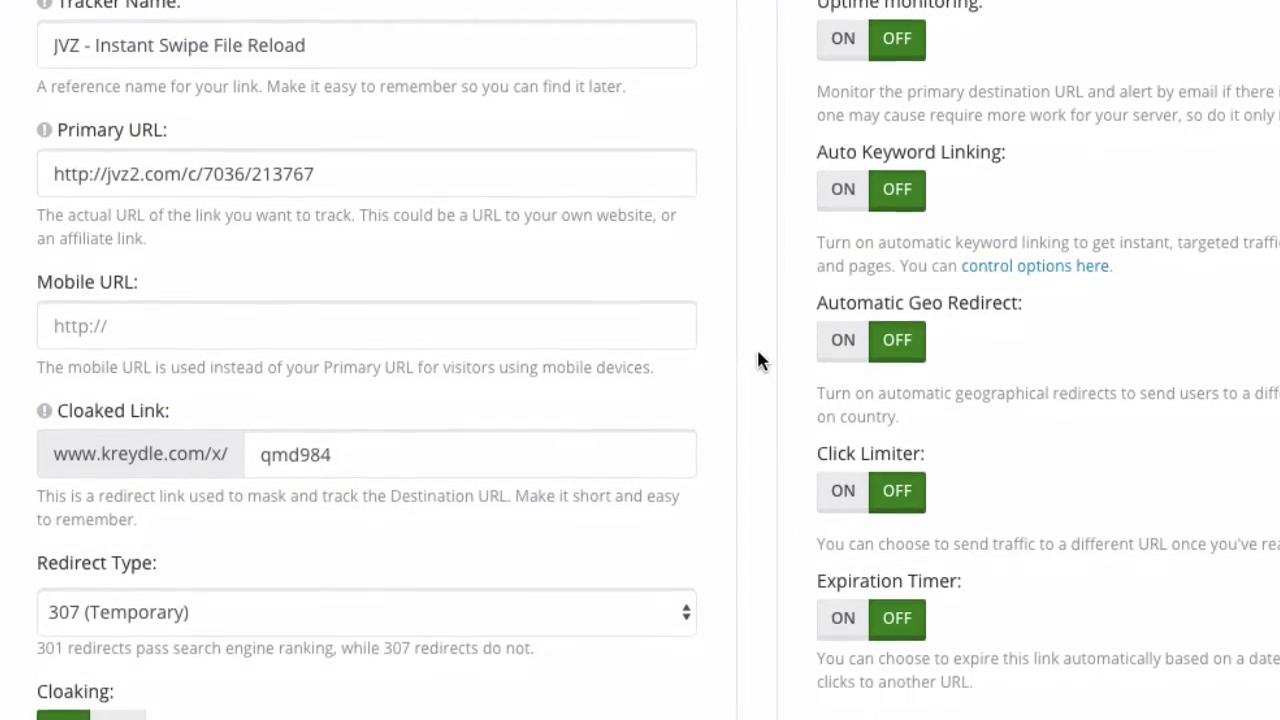
{"action": "left_click", "coordinate": [357, 175]}
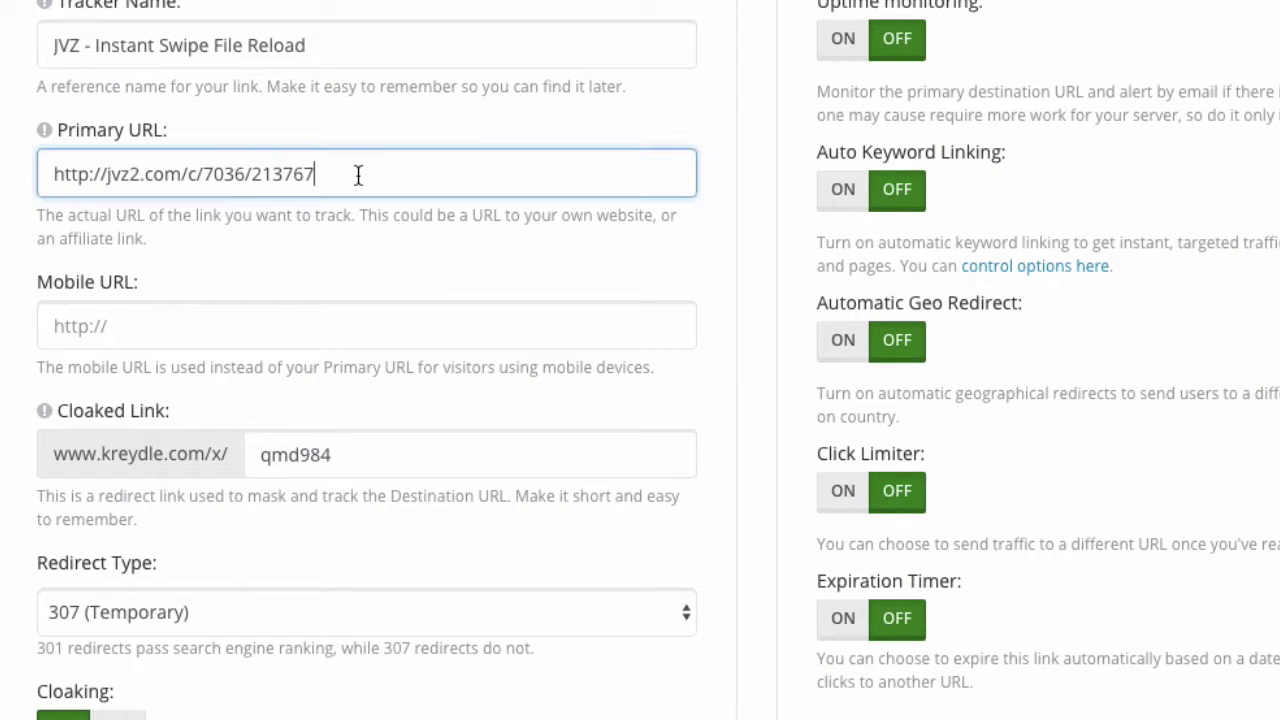
{"action": "type", "text": "?tid="}
{"action": "left_click_drag", "start_coordinate": [318, 176], "coordinate": [353, 177]}
{"action": "key", "text": "BackSpace"}
{"action": "scroll", "coordinate": [140, 490], "scroll_direction": "down", "scroll_amount": 1}
{"action": "scroll", "coordinate": [140, 490], "scroll_direction": "down", "scroll_amount": 8}
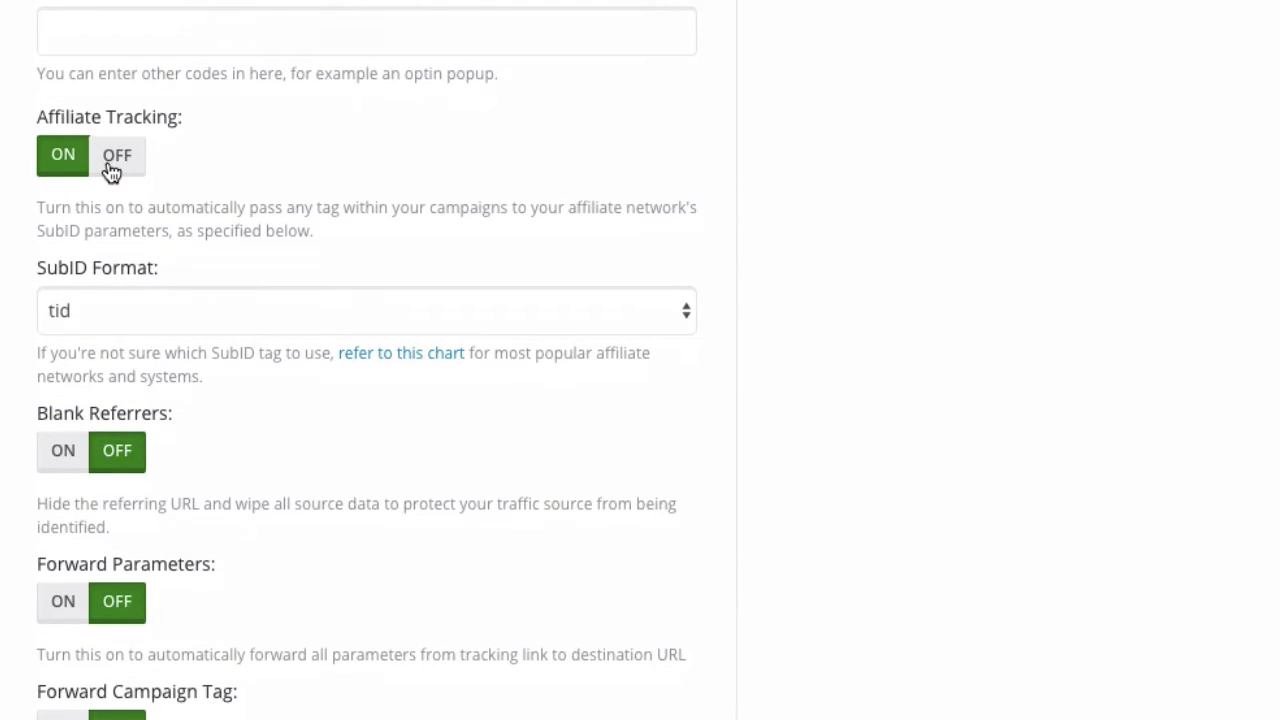
{"action": "left_click", "coordinate": [110, 168]}
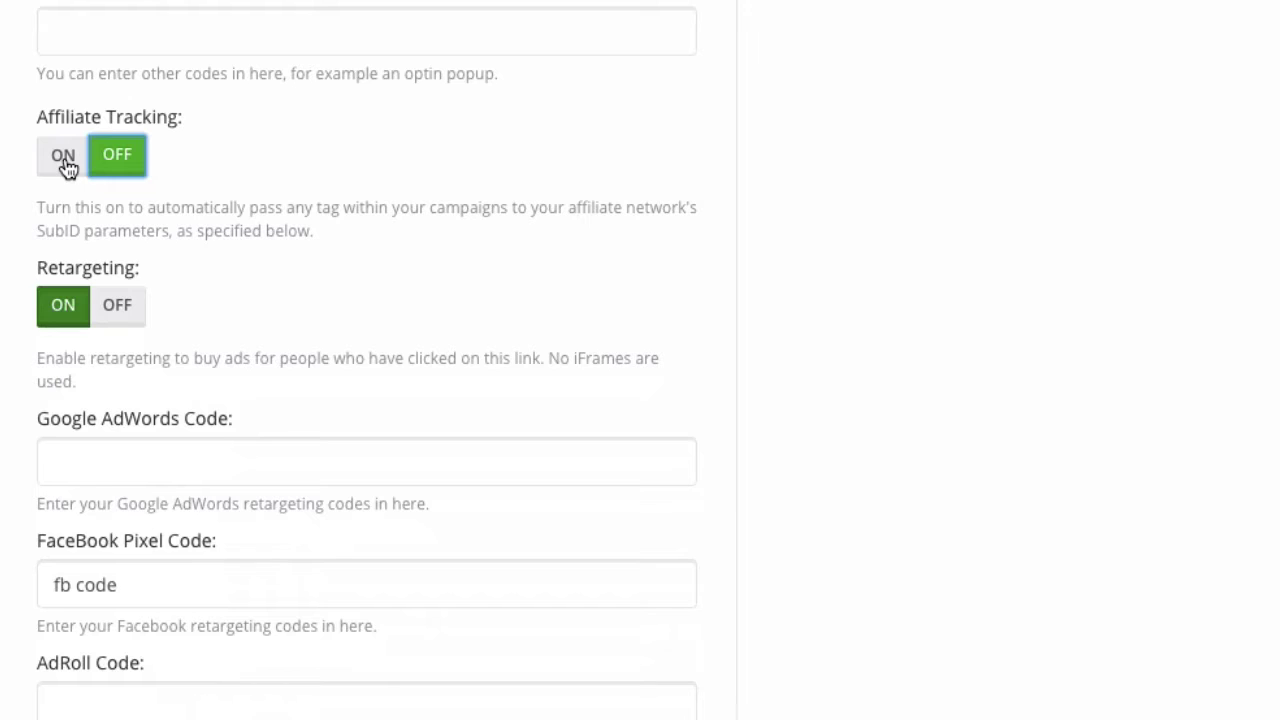
{"action": "left_click", "coordinate": [63, 160]}
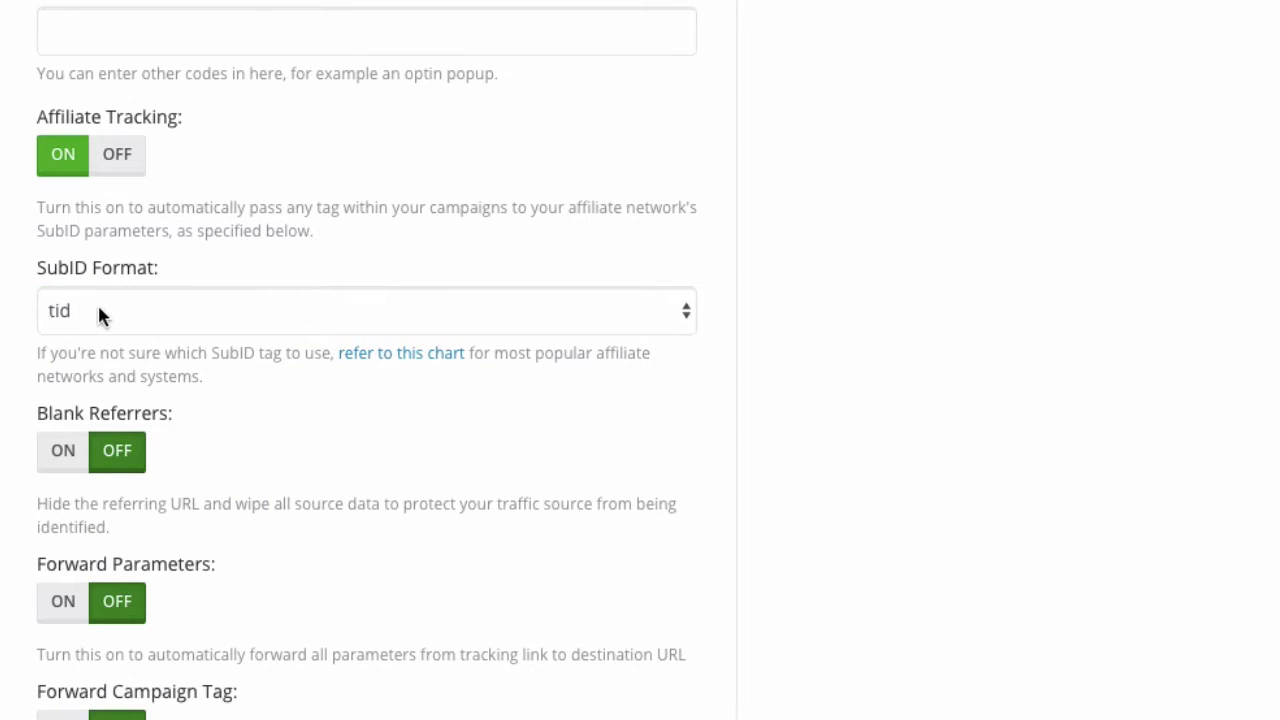
{"action": "scroll", "coordinate": [26, 360], "scroll_direction": "down", "scroll_amount": 2}
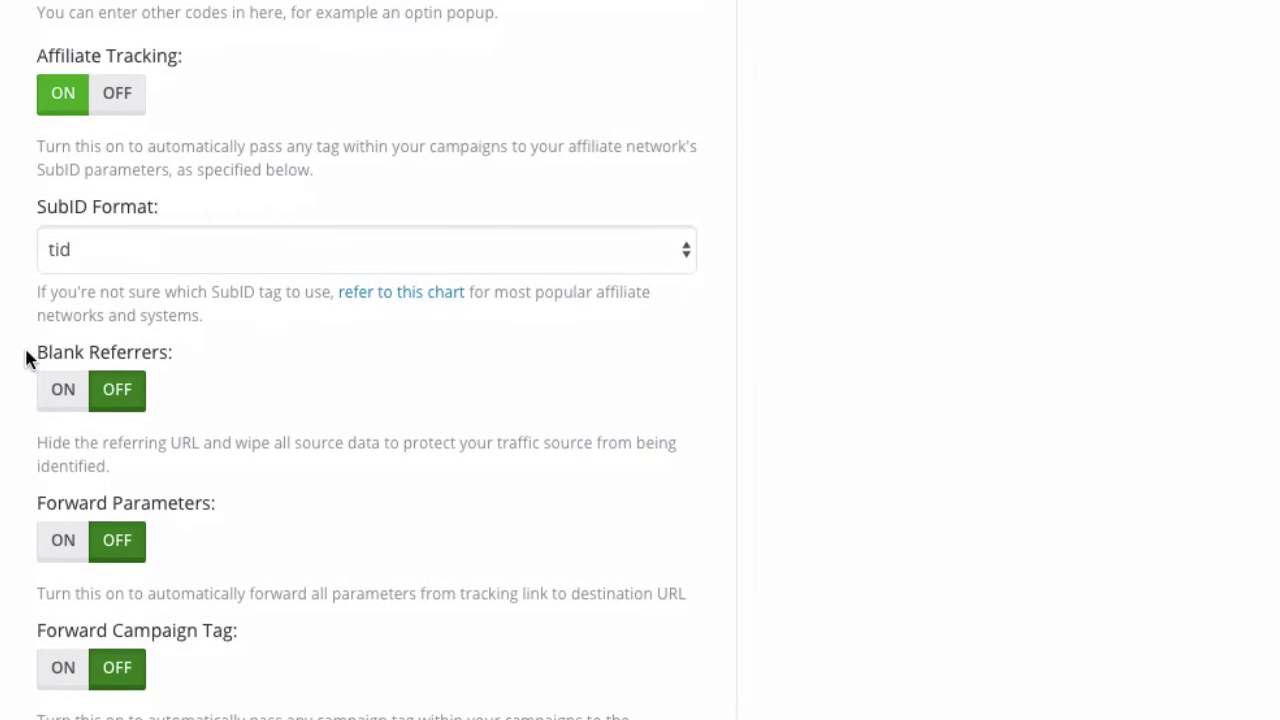
{"action": "scroll", "coordinate": [26, 360], "scroll_direction": "down", "scroll_amount": 1}
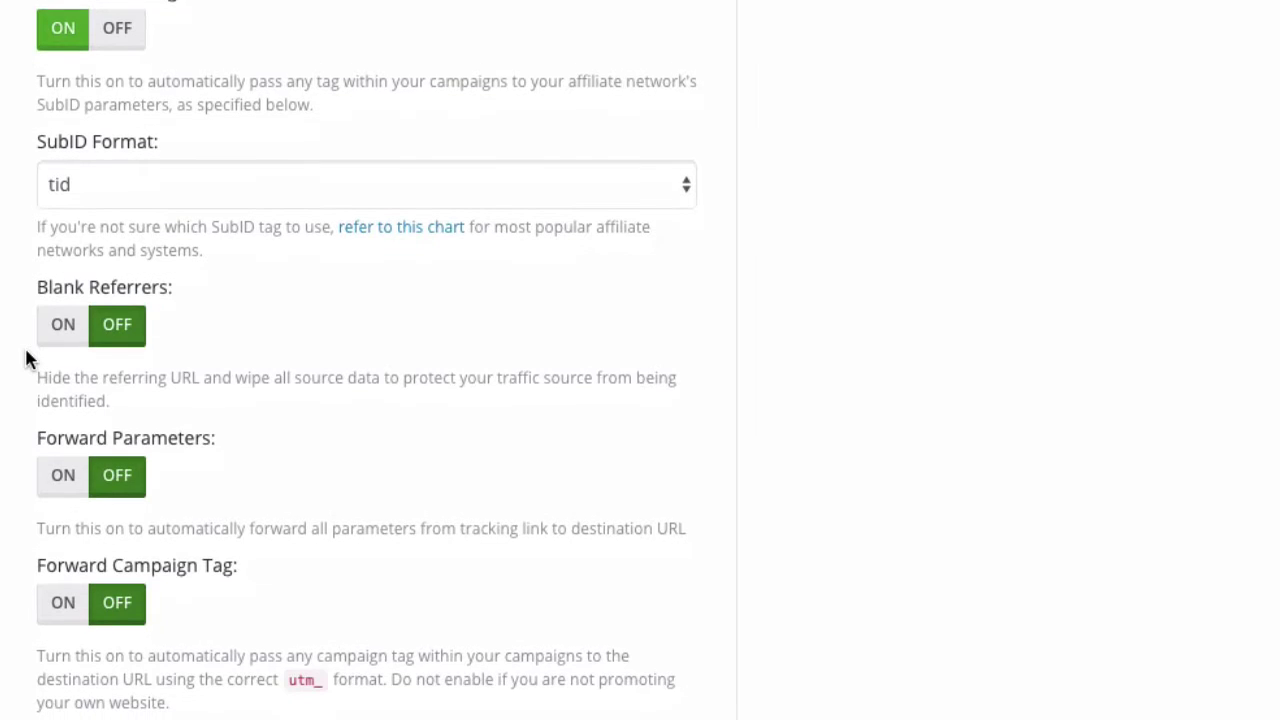
{"action": "left_click", "coordinate": [89, 197]}
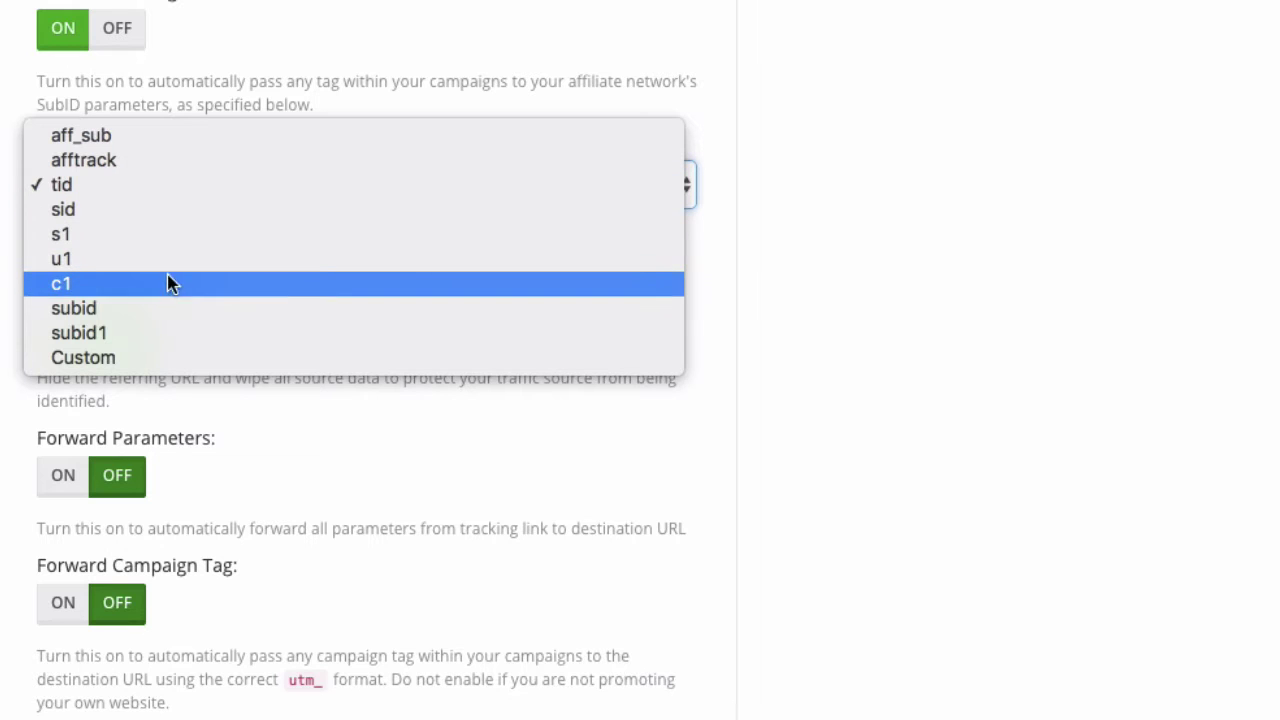
{"action": "left_click", "coordinate": [247, 397]}
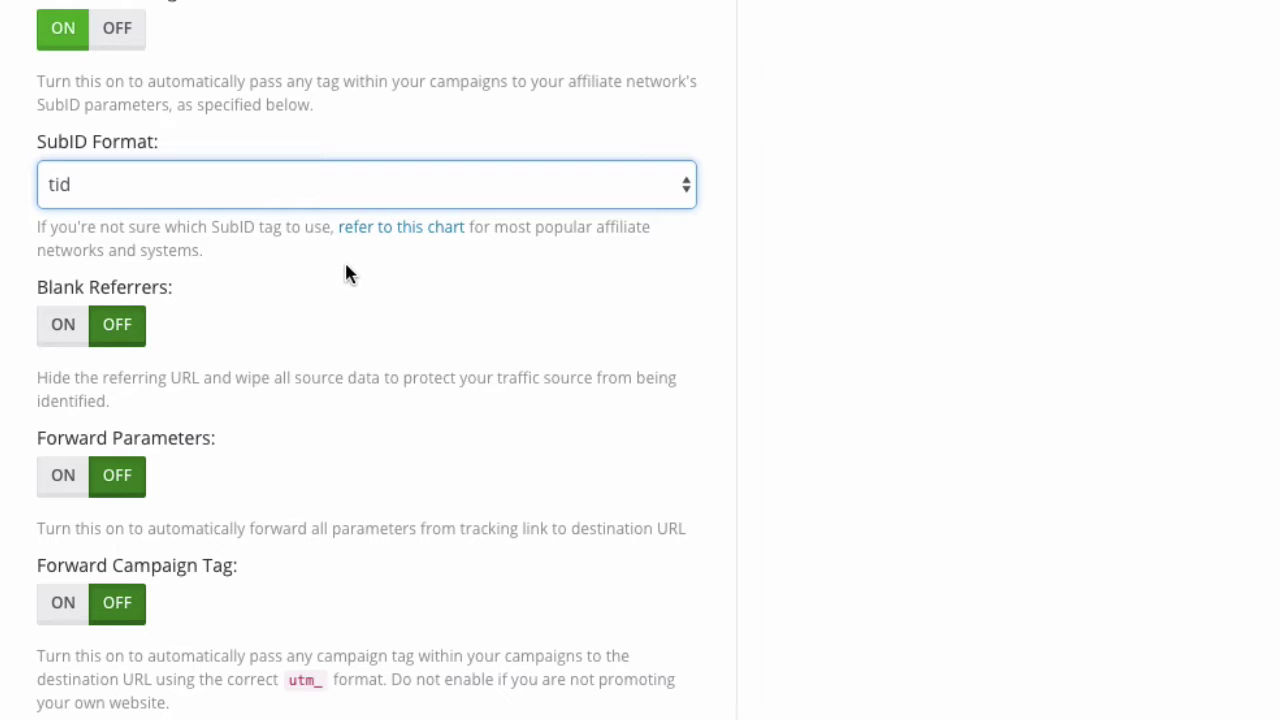
{"action": "left_click", "coordinate": [382, 238]}
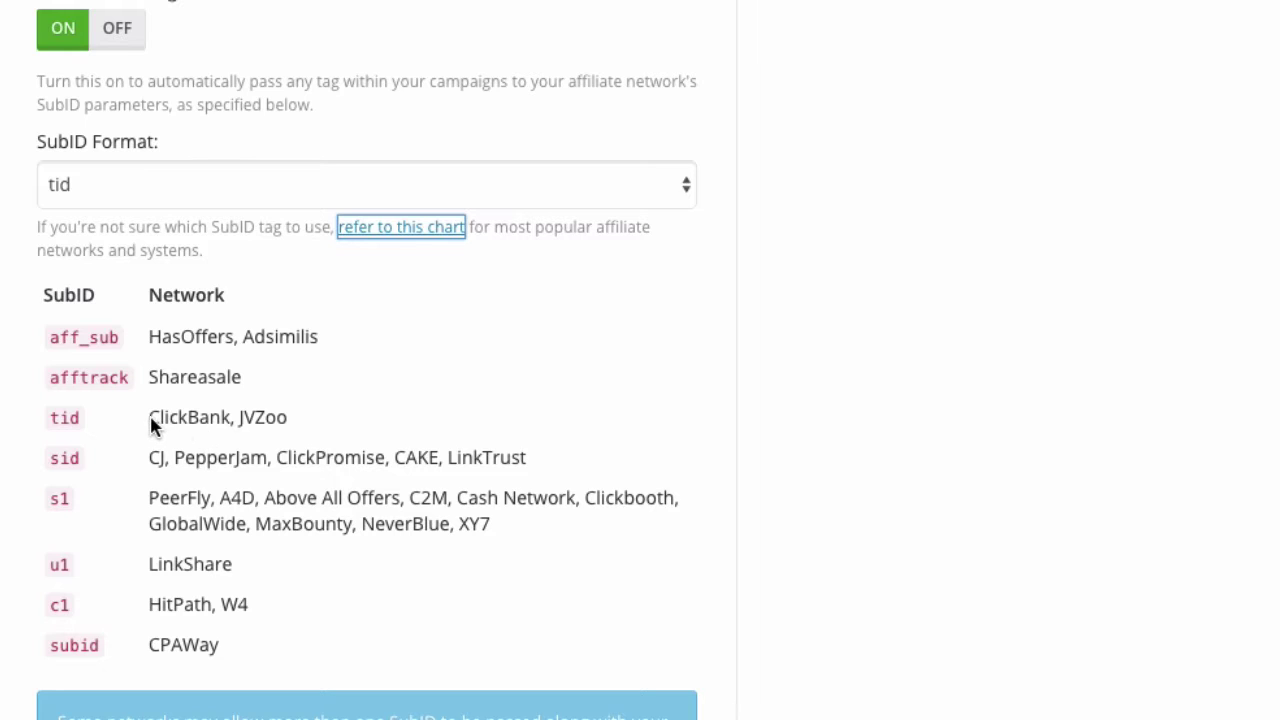
{"action": "left_click_drag", "start_coordinate": [148, 413], "coordinate": [297, 418]}
{"action": "left_click", "coordinate": [59, 421]}
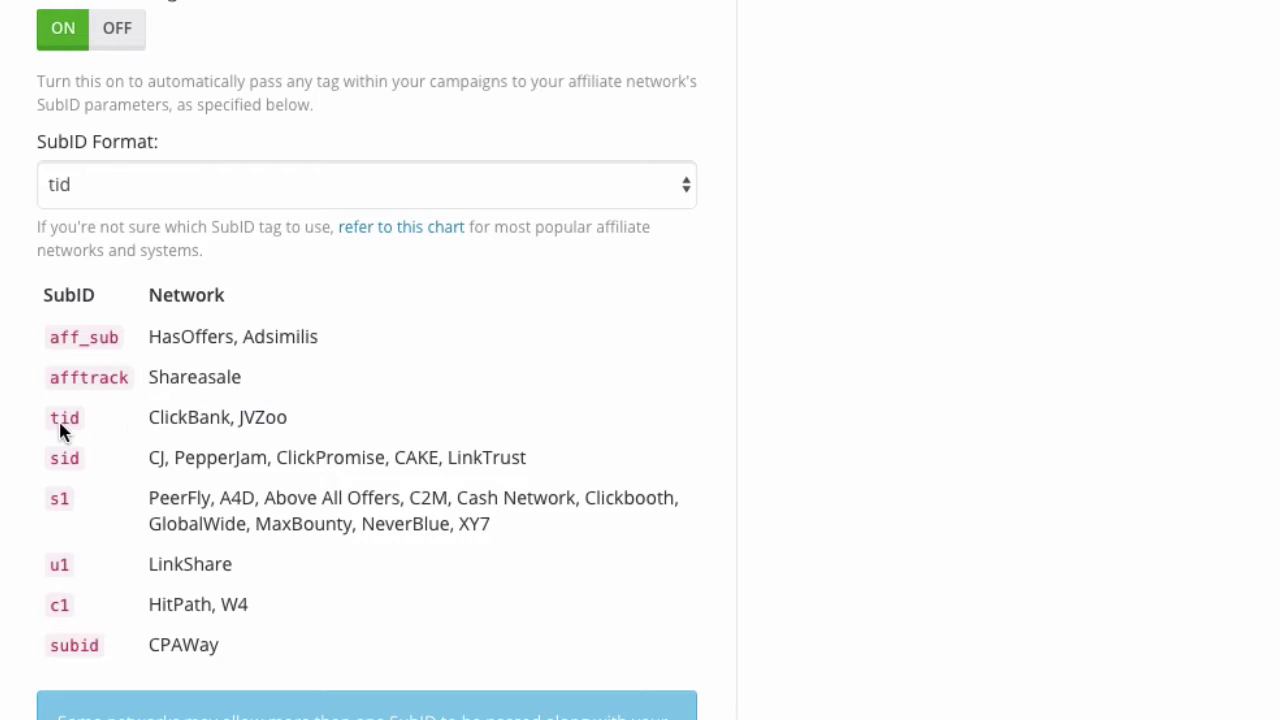
{"action": "double_click", "coordinate": [59, 421]}
{"action": "left_click", "coordinate": [6, 378]}
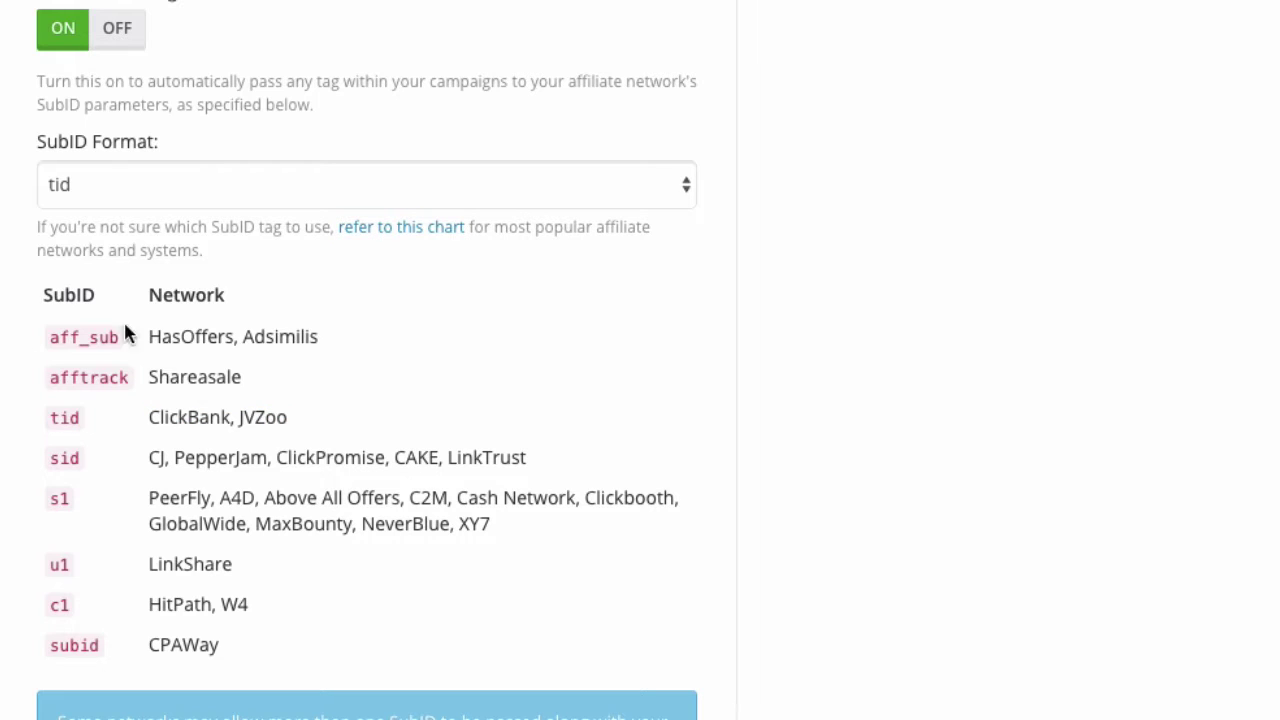
{"action": "left_click", "coordinate": [383, 229]}
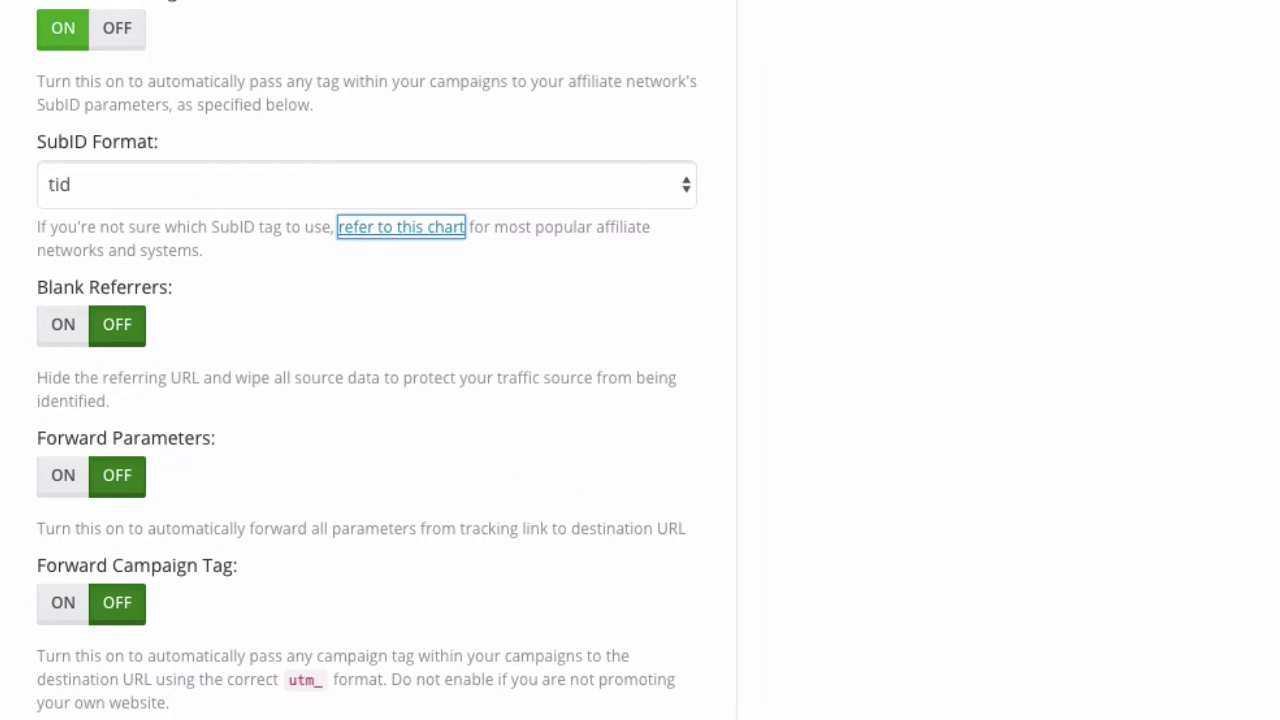
Scroll back to the top of the Edit Tracker page.
{"action": "scroll", "coordinate": [640, 360], "scroll_direction": "up", "scroll_amount": 10}
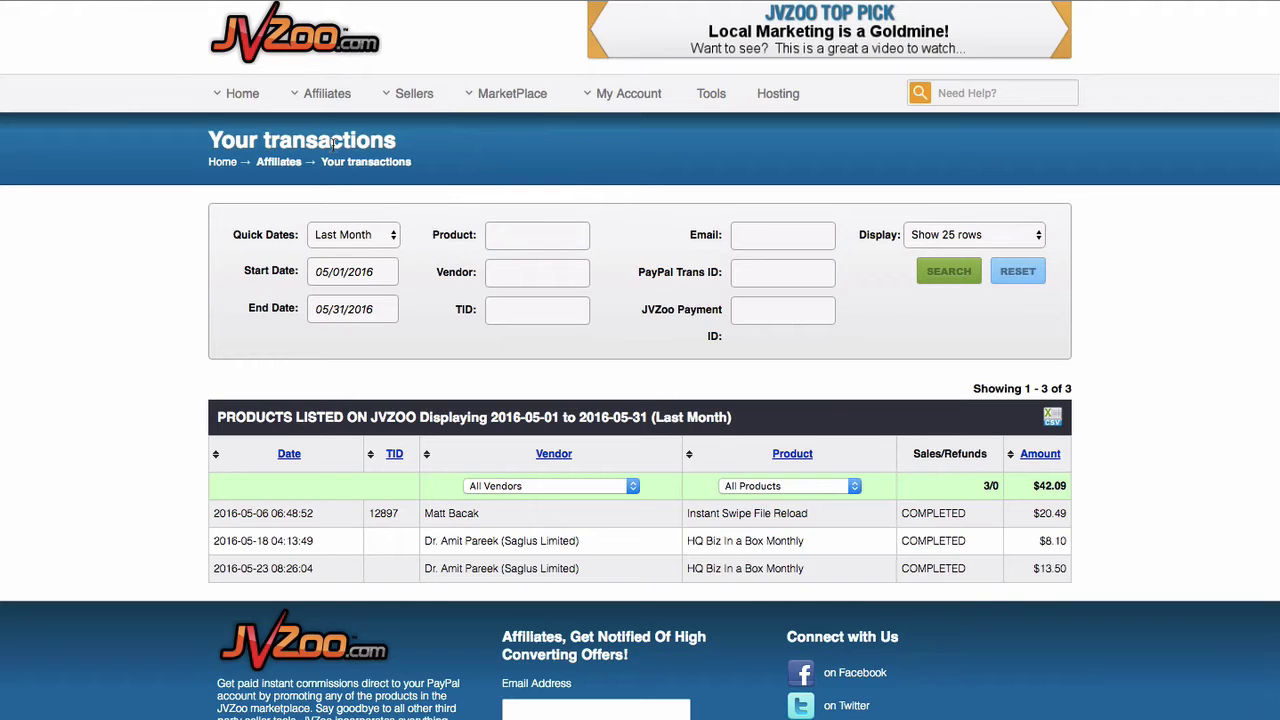
Open and reload JVZoo's Affiliates > Transactions page.
{"action": "mouse_move", "coordinate": [315, 105]}
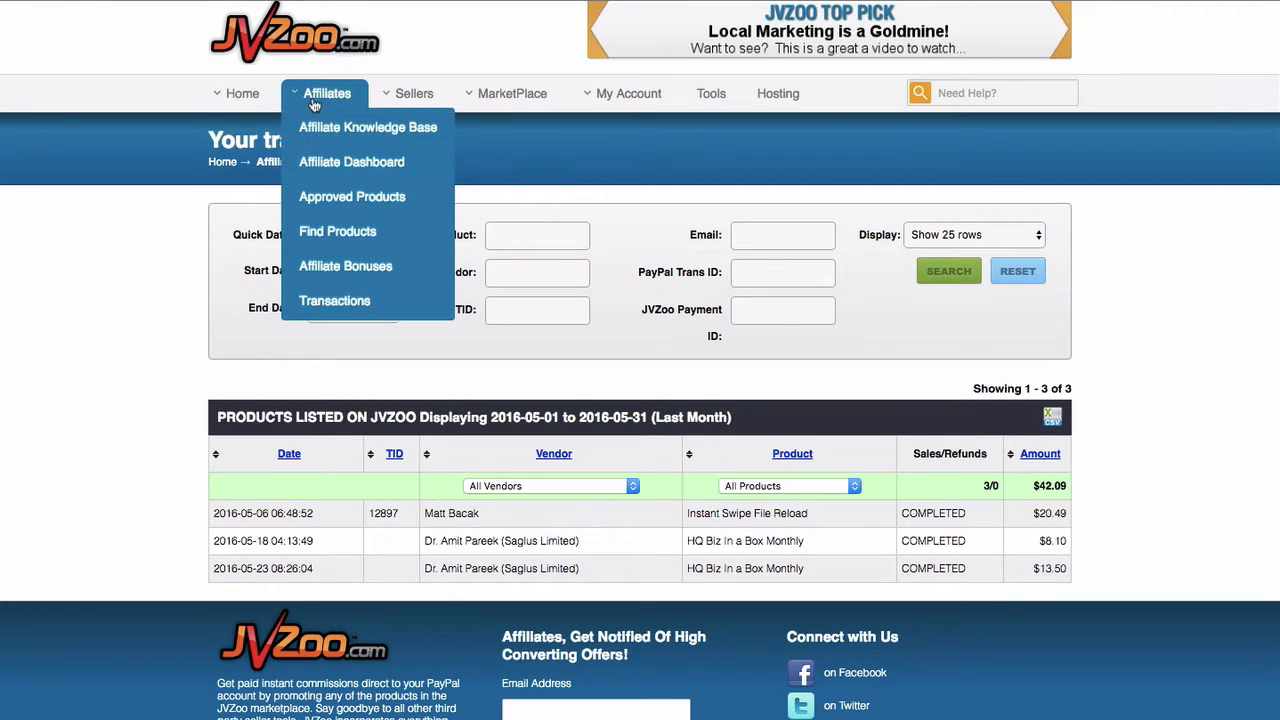
{"action": "left_click", "coordinate": [335, 300]}
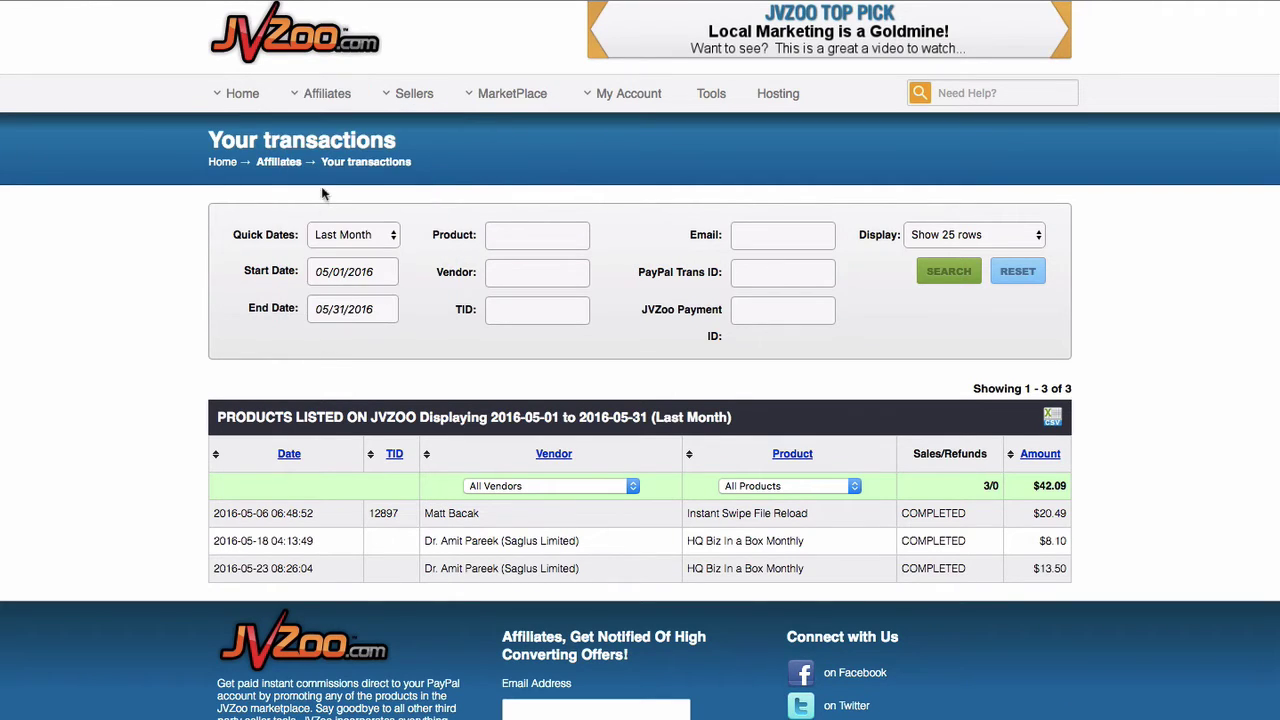
{"action": "mouse_move", "coordinate": [330, 98]}
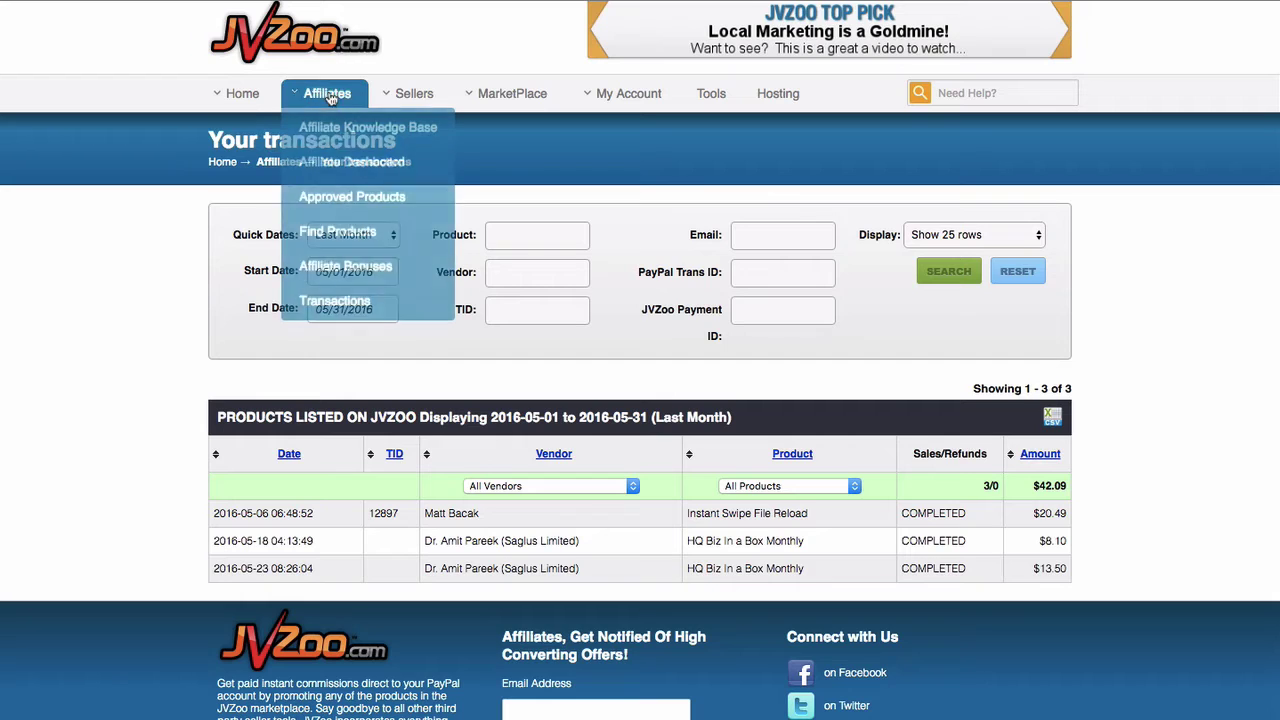
{"action": "left_click", "coordinate": [332, 303]}
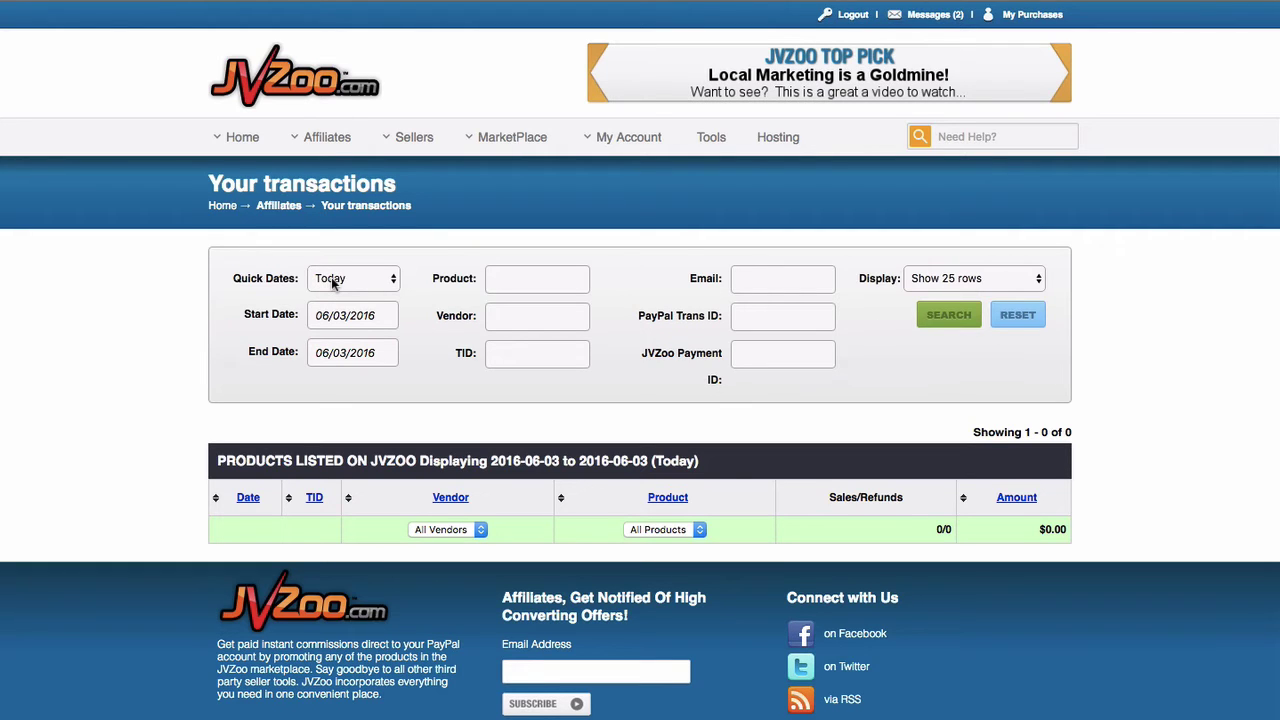
Set the transactions Start Date to 01/01/2016.
{"action": "left_click", "coordinate": [331, 277]}
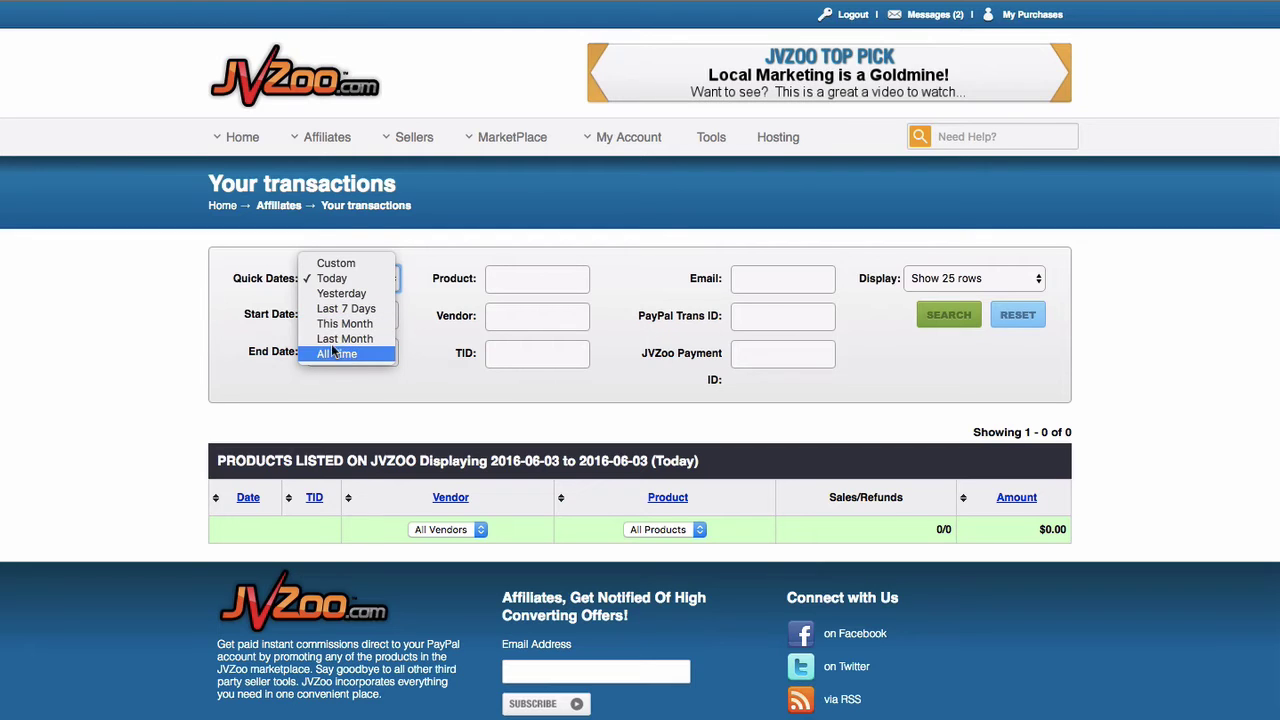
{"action": "left_click", "coordinate": [252, 328]}
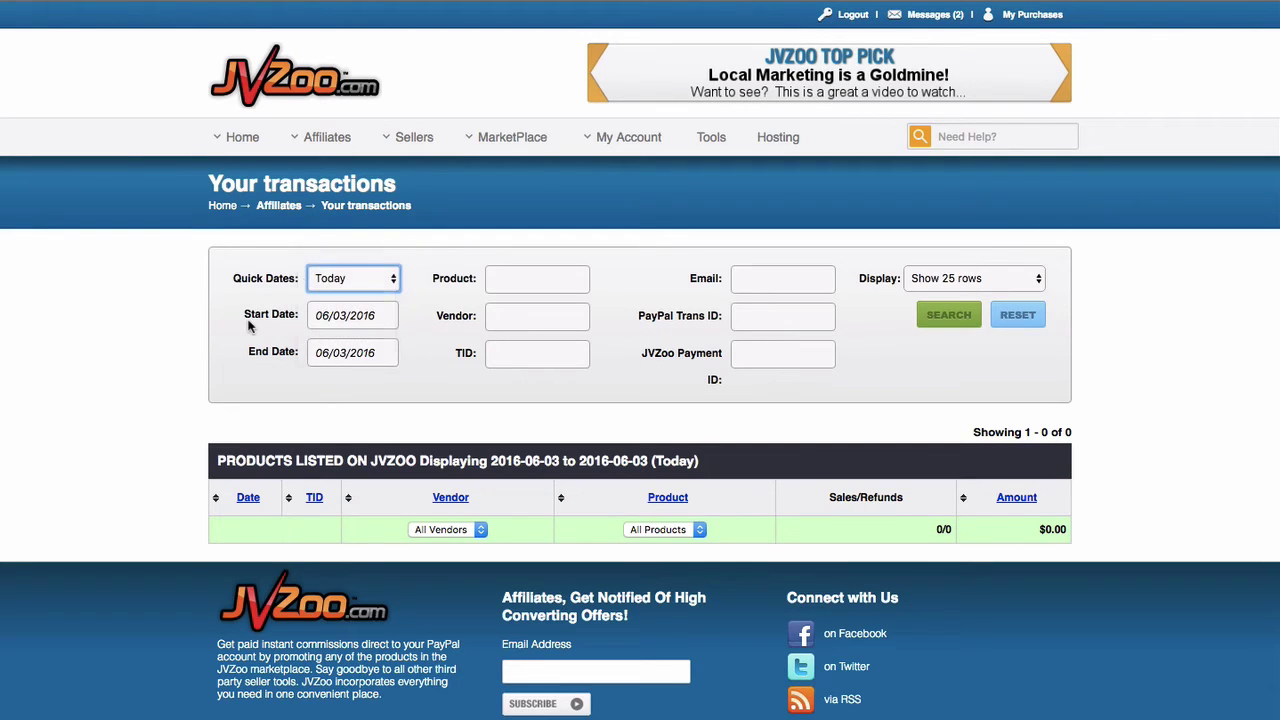
{"action": "left_click", "coordinate": [332, 322]}
{"action": "left_click", "coordinate": [324, 350]}
{"action": "left_click", "coordinate": [324, 352]}
{"action": "left_click", "coordinate": [324, 352]}
{"action": "left_click", "coordinate": [324, 352]}
{"action": "left_click", "coordinate": [324, 352]}
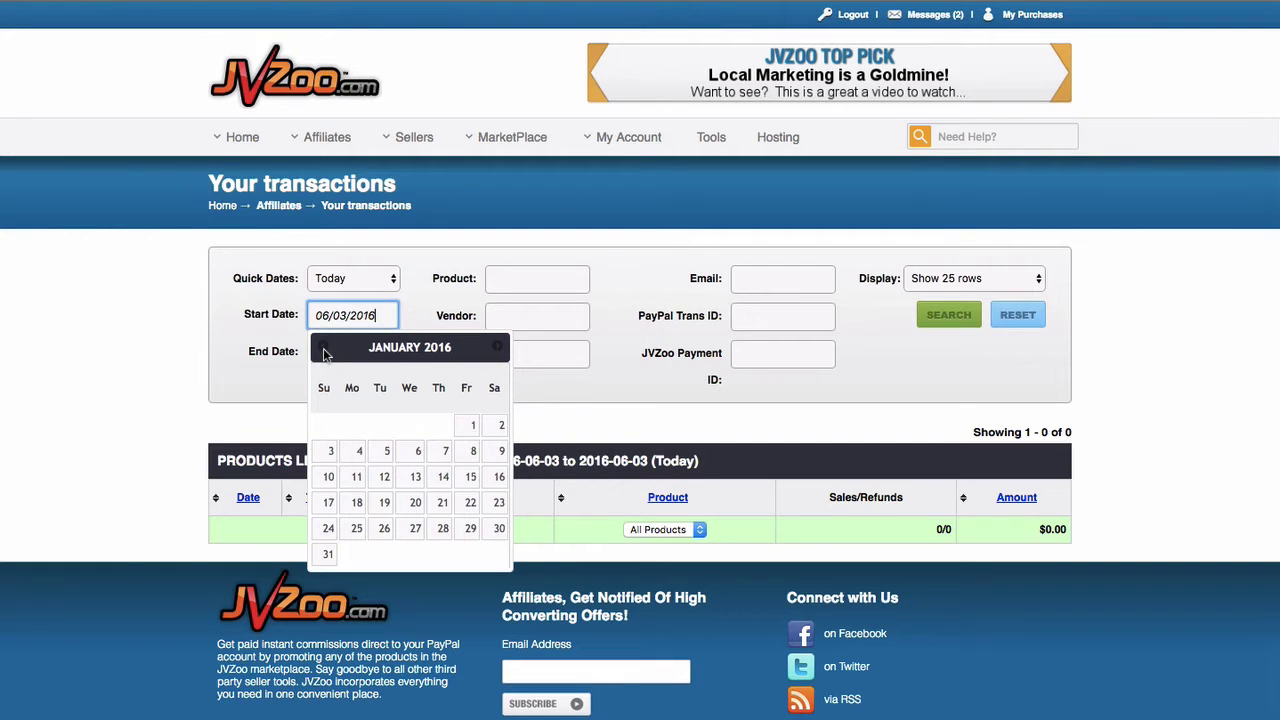
{"action": "left_click", "coordinate": [472, 425]}
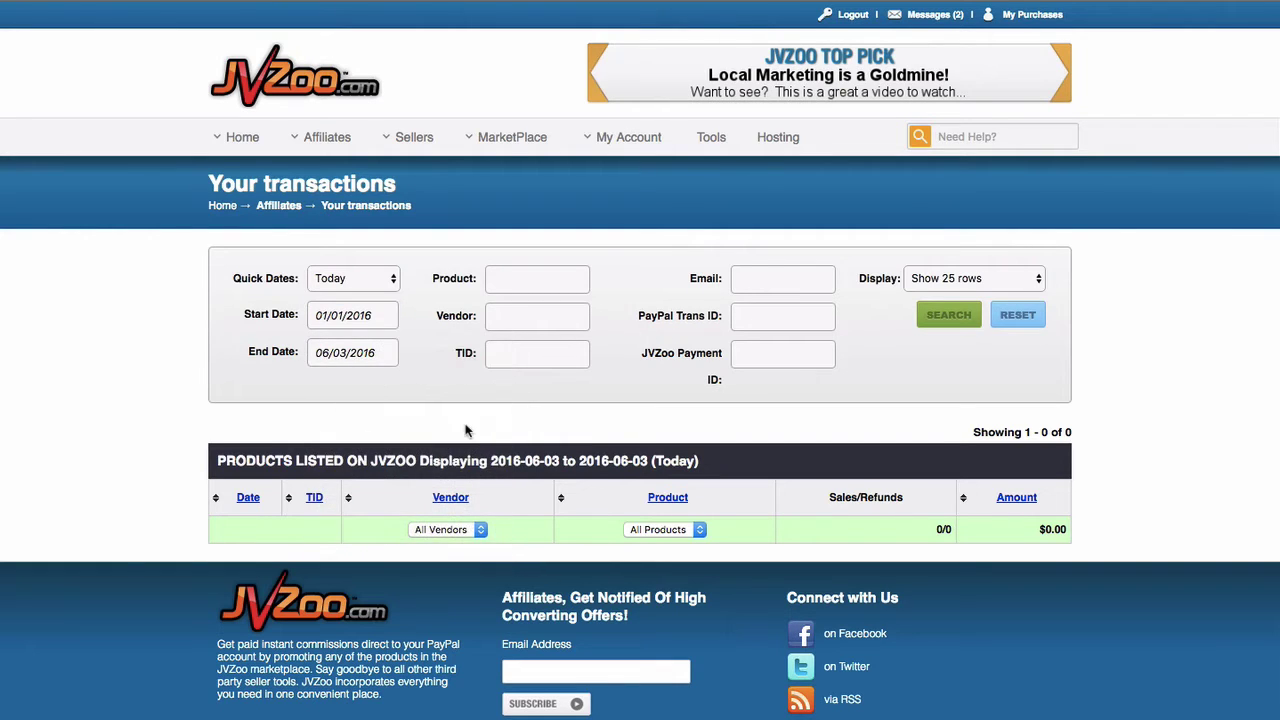
Keep the End Date at 06/03/2016 and search the transactions.
{"action": "left_click", "coordinate": [358, 358]}
{"action": "left_click", "coordinate": [428, 345]}
{"action": "scroll", "coordinate": [440, 374], "scroll_direction": "down", "scroll_amount": 1}
{"action": "scroll", "coordinate": [440, 370], "scroll_direction": "down", "scroll_amount": 2}
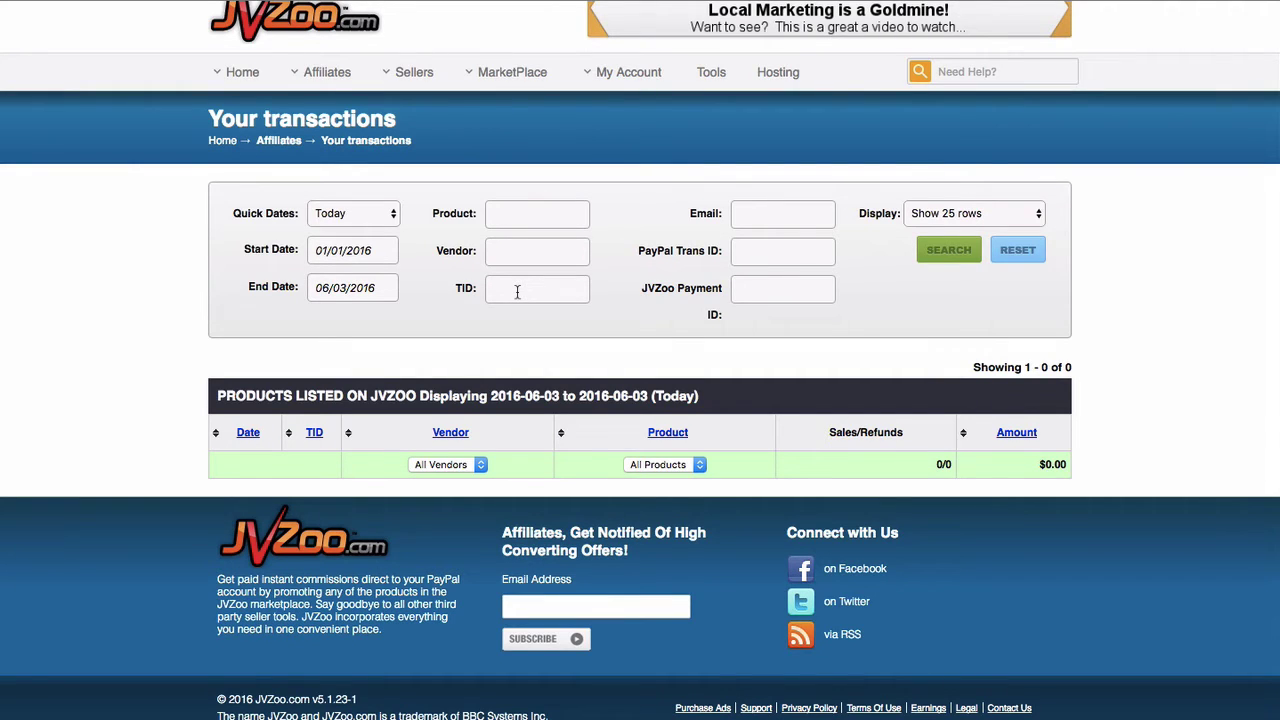
{"action": "left_click", "coordinate": [943, 250]}
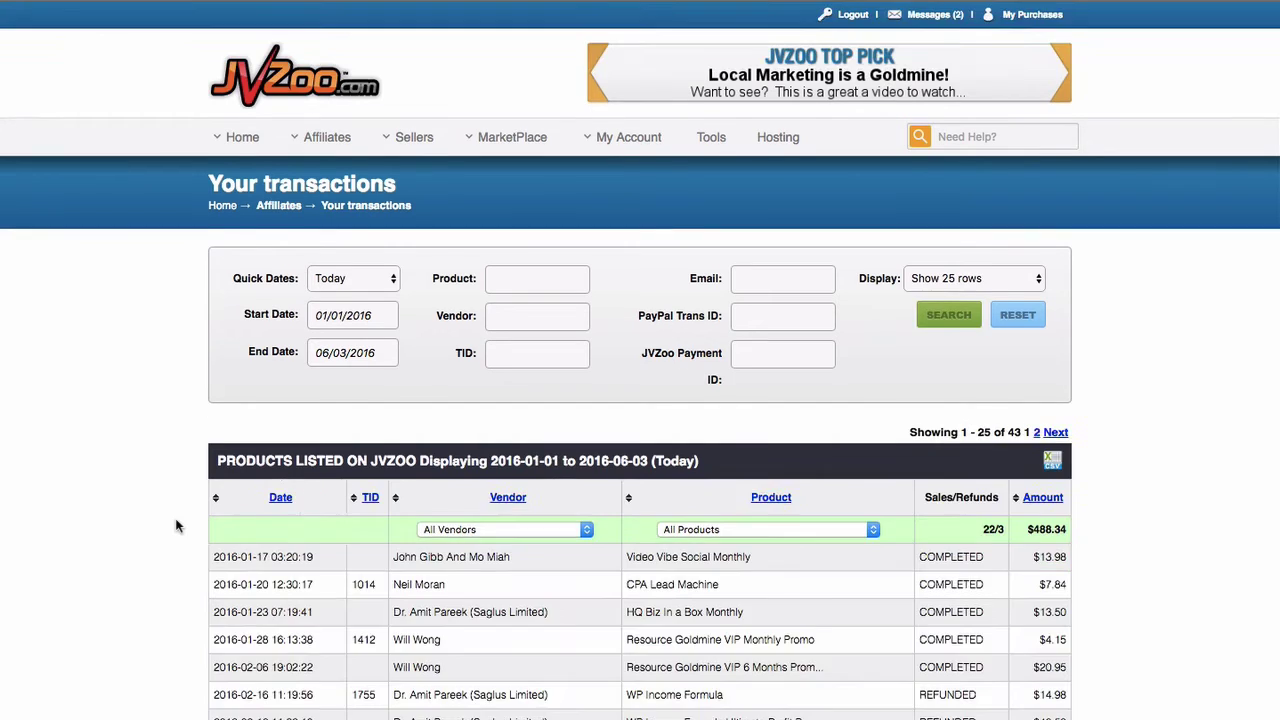
{"action": "scroll", "coordinate": [176, 525], "scroll_direction": "down", "scroll_amount": 5}
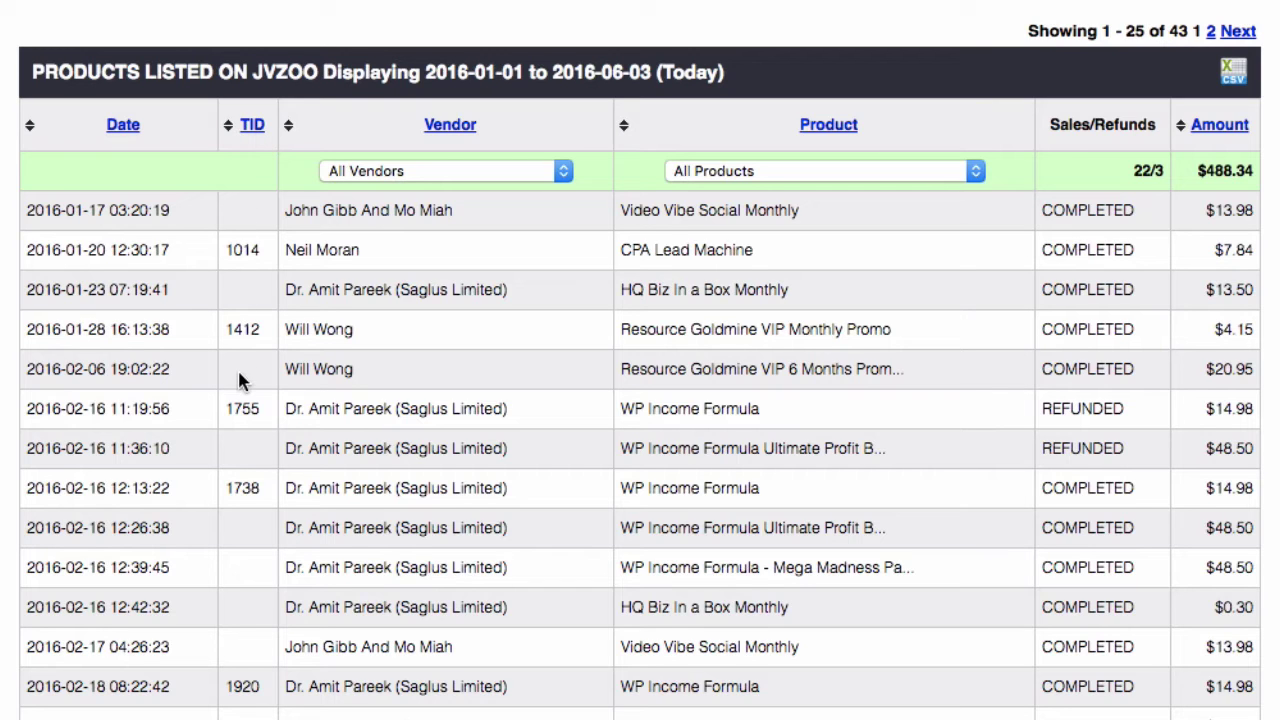
{"action": "scroll", "coordinate": [238, 374], "scroll_direction": "down", "scroll_amount": 1}
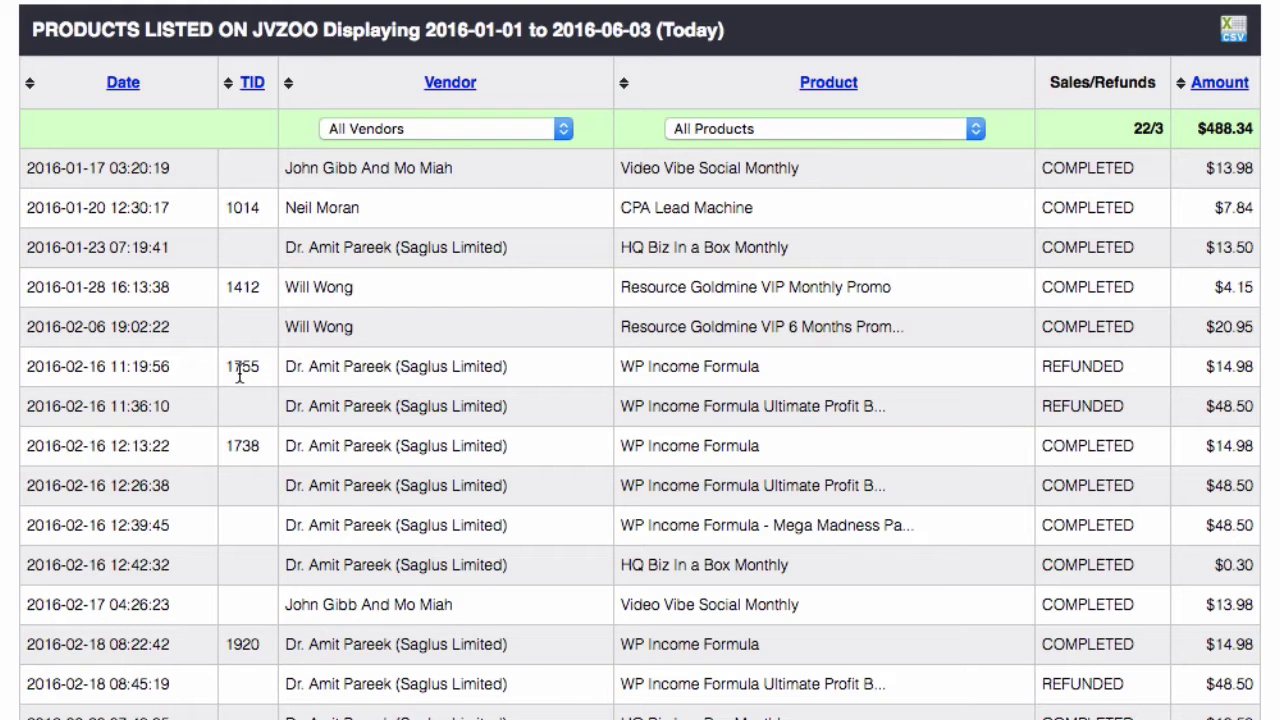
Scroll down the transactions list to find sales with TID values 1014, 1412, 1755, 1738 and 1920.
{"action": "scroll", "coordinate": [238, 457], "scroll_direction": "down", "scroll_amount": 1}
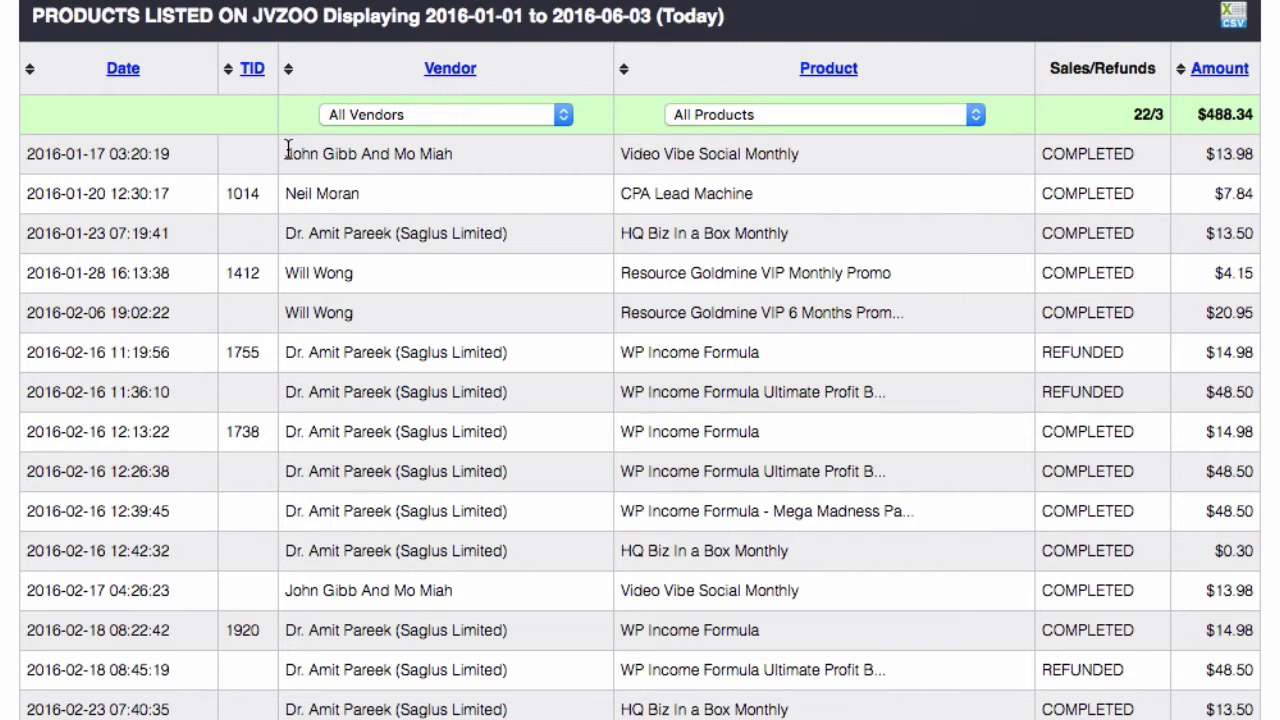
{"action": "left_click_drag", "start_coordinate": [286, 150], "coordinate": [609, 163]}
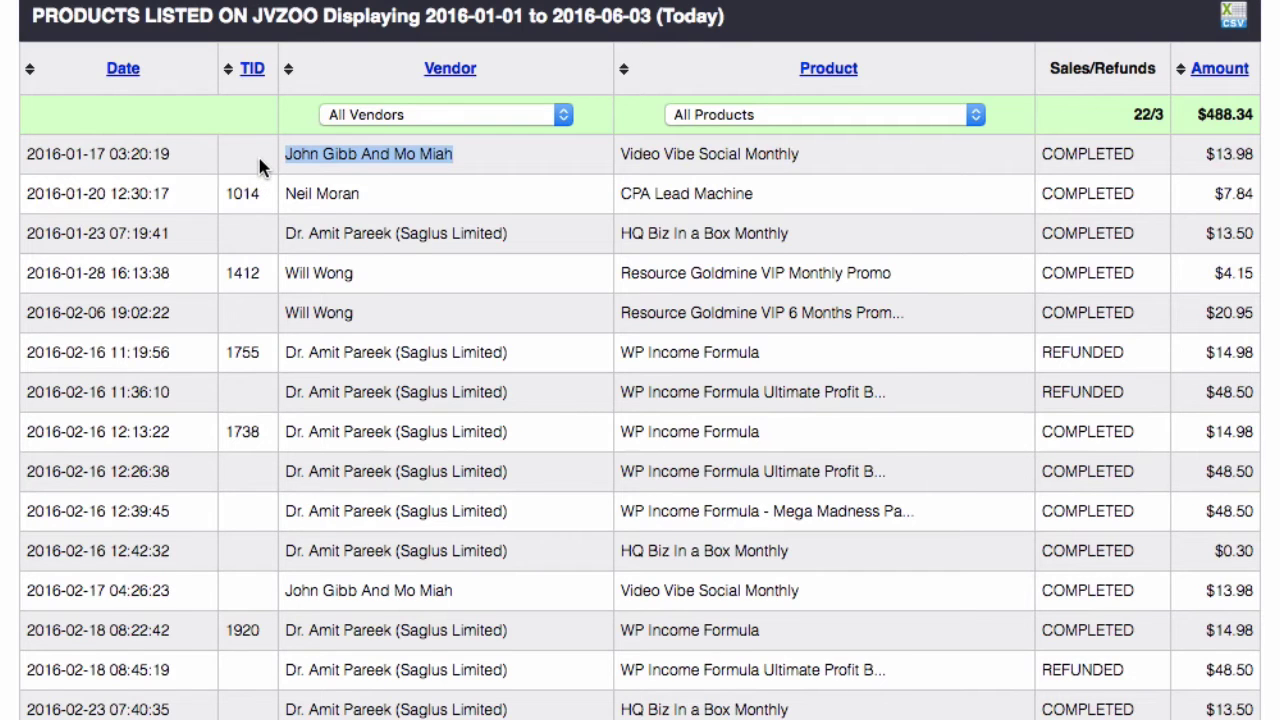
{"action": "scroll", "coordinate": [243, 349], "scroll_direction": "down", "scroll_amount": 5}
{"action": "scroll", "coordinate": [242, 350], "scroll_direction": "up", "scroll_amount": 1}
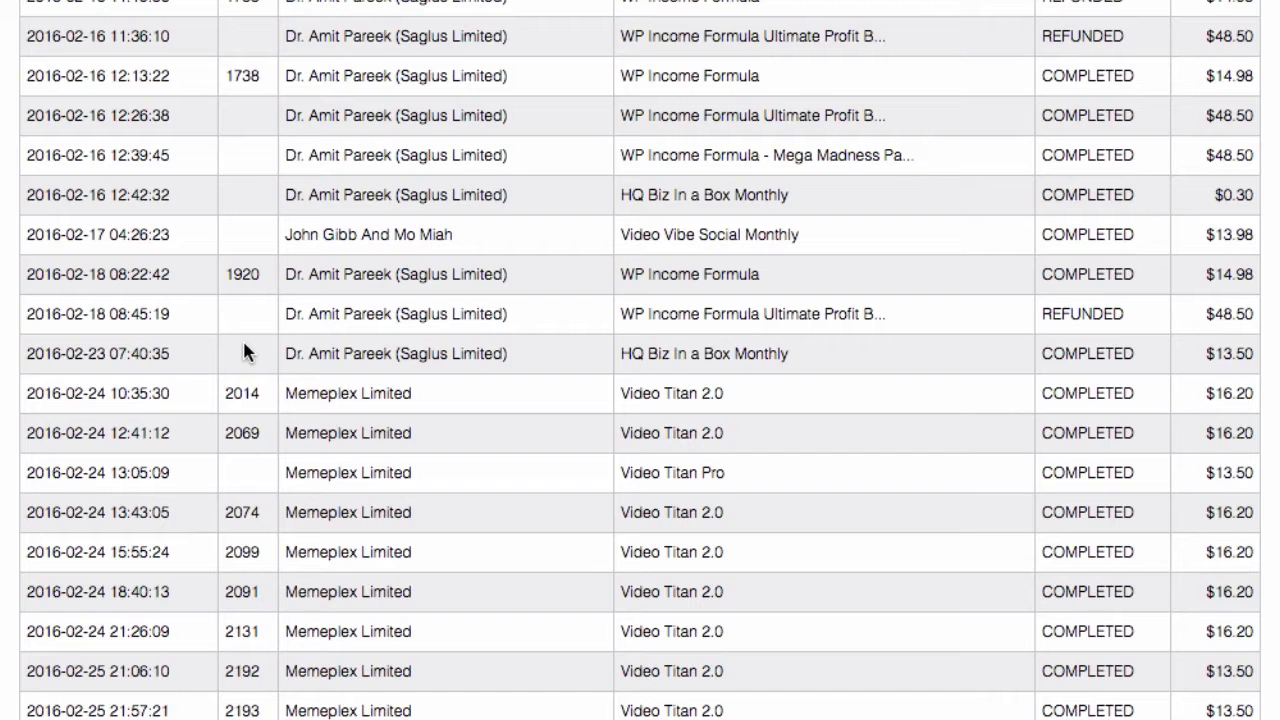
{"action": "scroll", "coordinate": [245, 350], "scroll_direction": "up", "scroll_amount": 4}
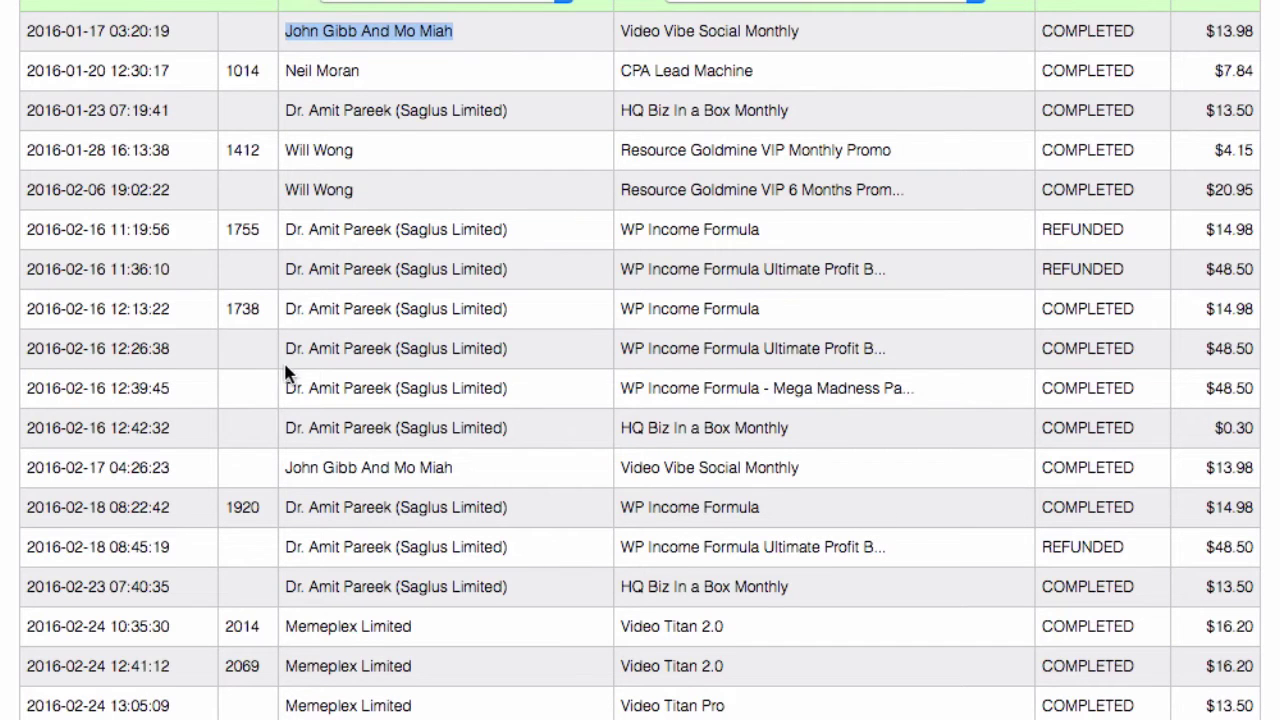
{"action": "scroll", "coordinate": [287, 367], "scroll_direction": "down", "scroll_amount": 3}
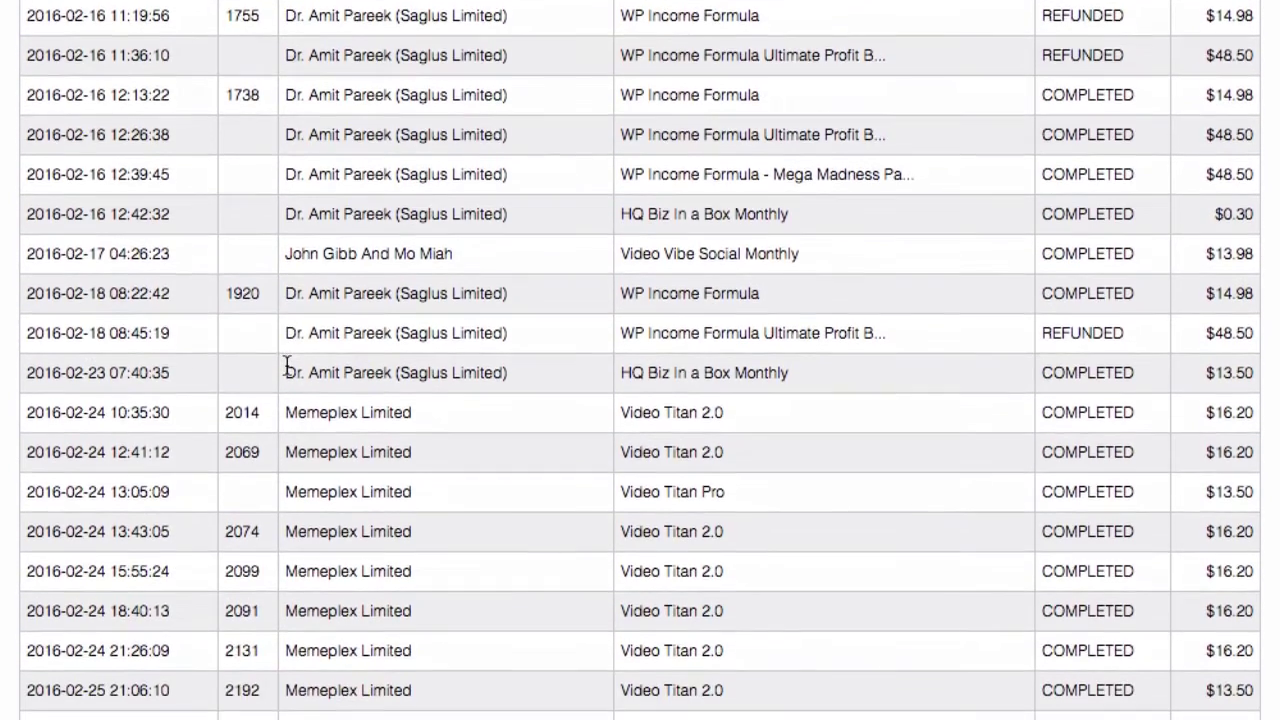
{"action": "scroll", "coordinate": [287, 365], "scroll_direction": "down", "scroll_amount": 1}
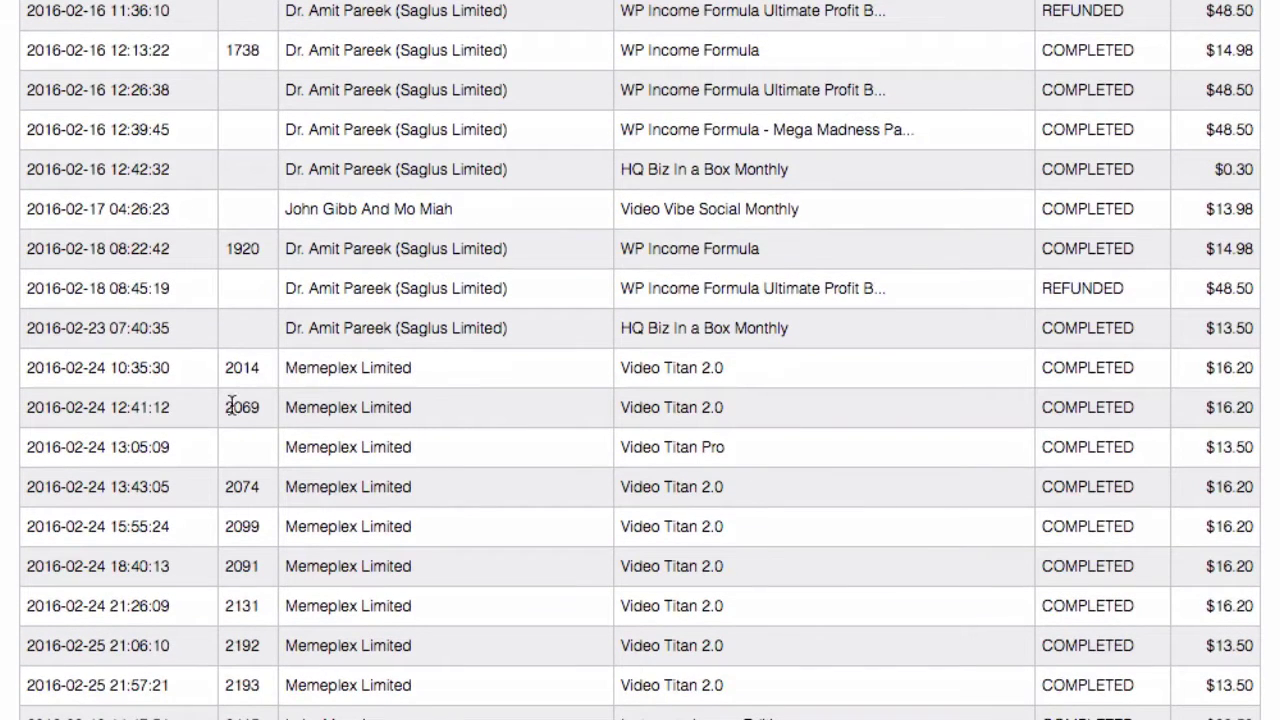
{"action": "left_click_drag", "start_coordinate": [228, 405], "coordinate": [729, 446]}
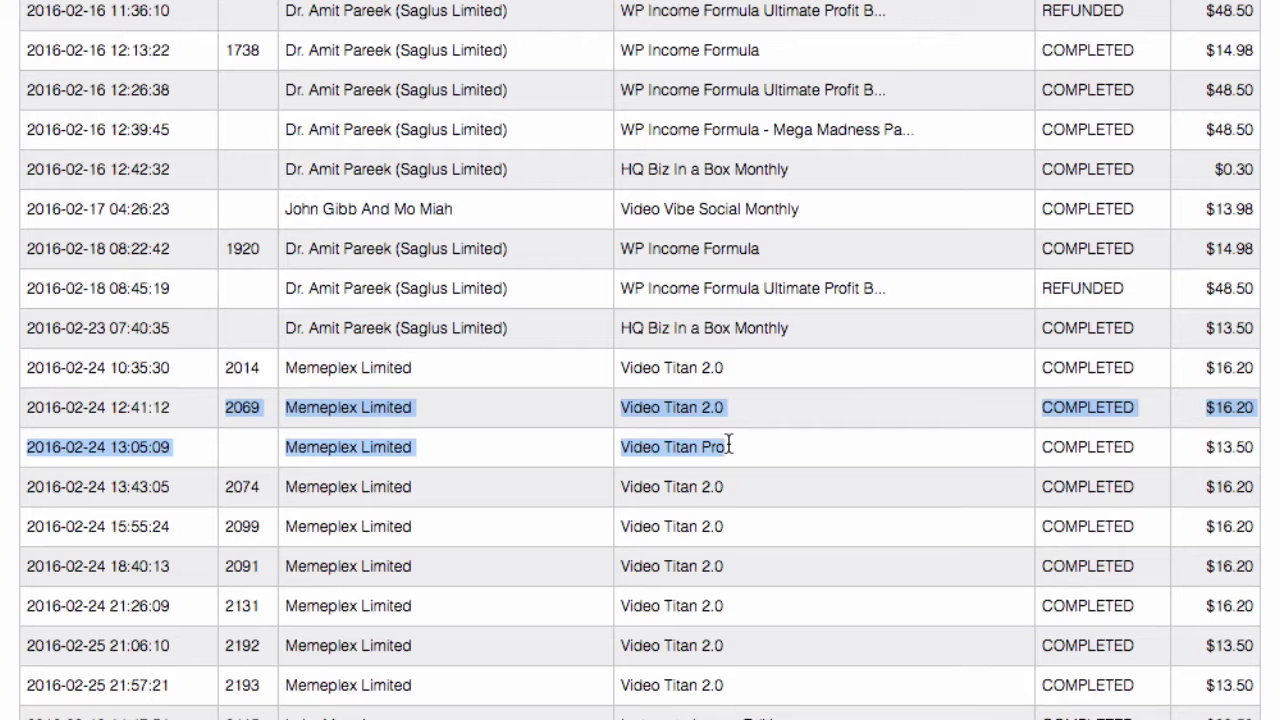
{"action": "left_click", "coordinate": [244, 410]}
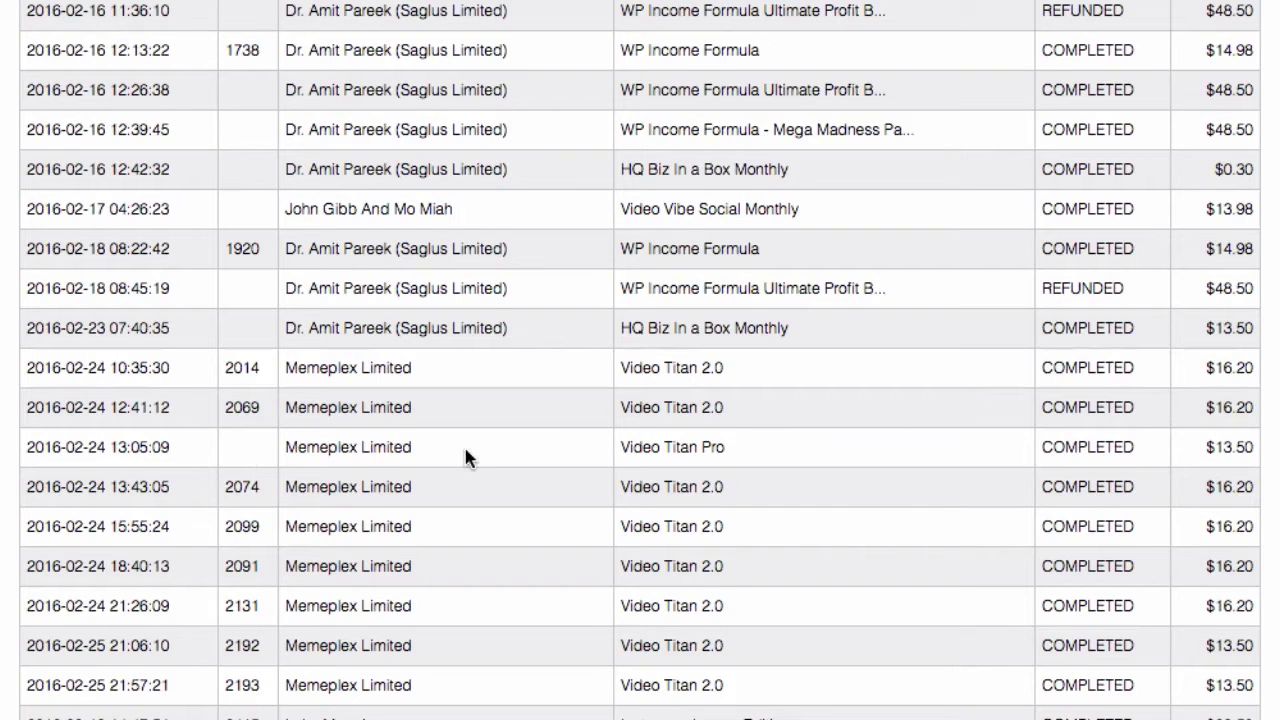
{"action": "scroll", "coordinate": [466, 452], "scroll_direction": "up", "scroll_amount": 2}
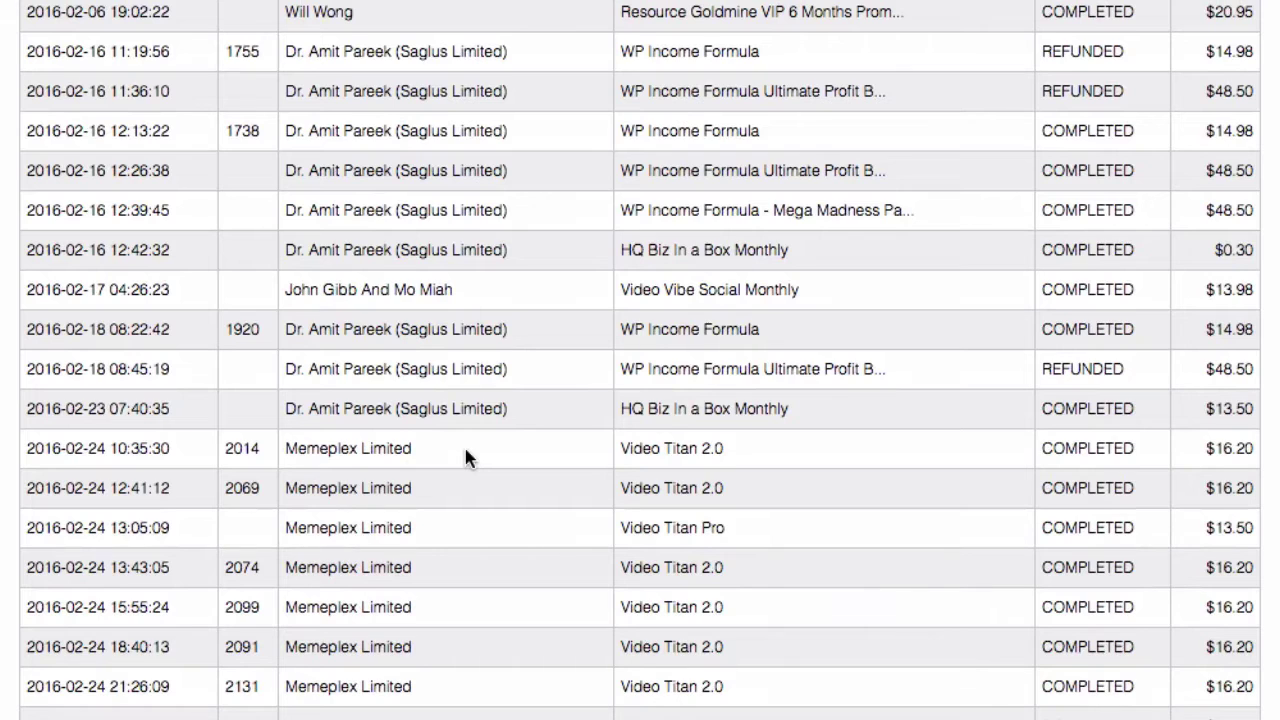
{"action": "scroll", "coordinate": [464, 445], "scroll_direction": "up", "scroll_amount": 8}
{"action": "scroll", "coordinate": [466, 452], "scroll_direction": "up", "scroll_amount": 2}
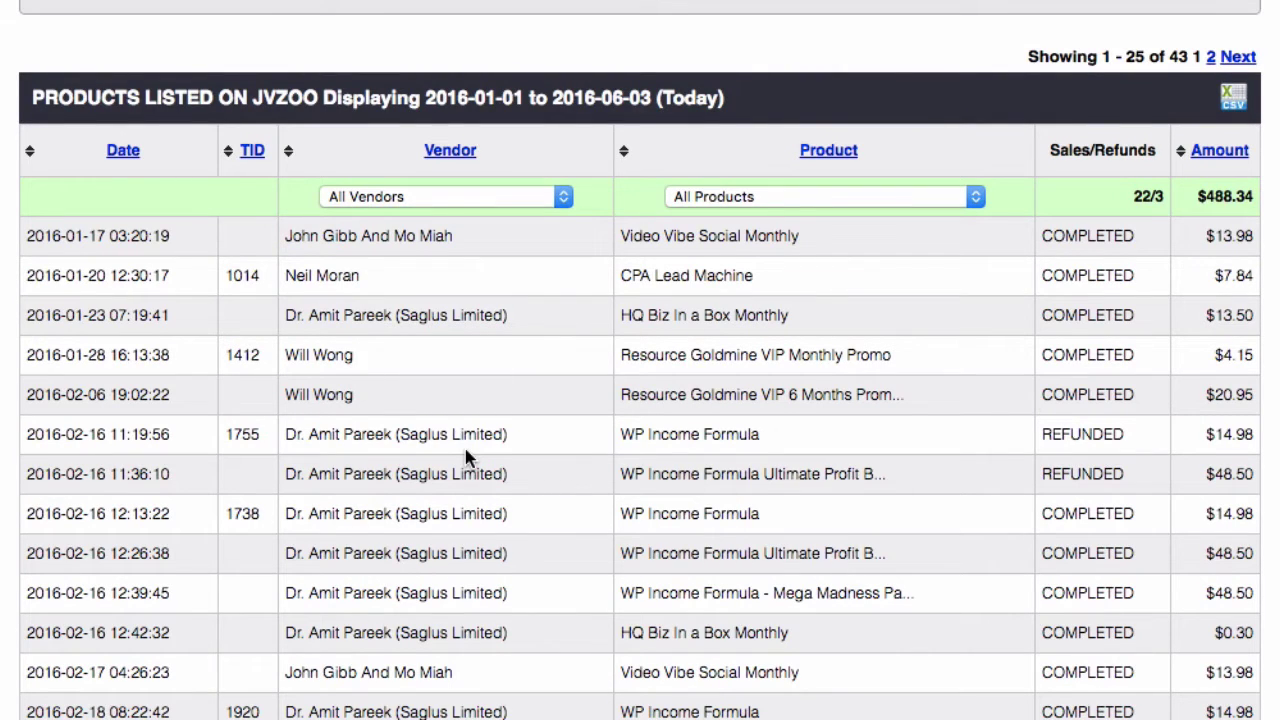
{"action": "scroll", "coordinate": [849, 430], "scroll_direction": "up", "scroll_amount": 3}
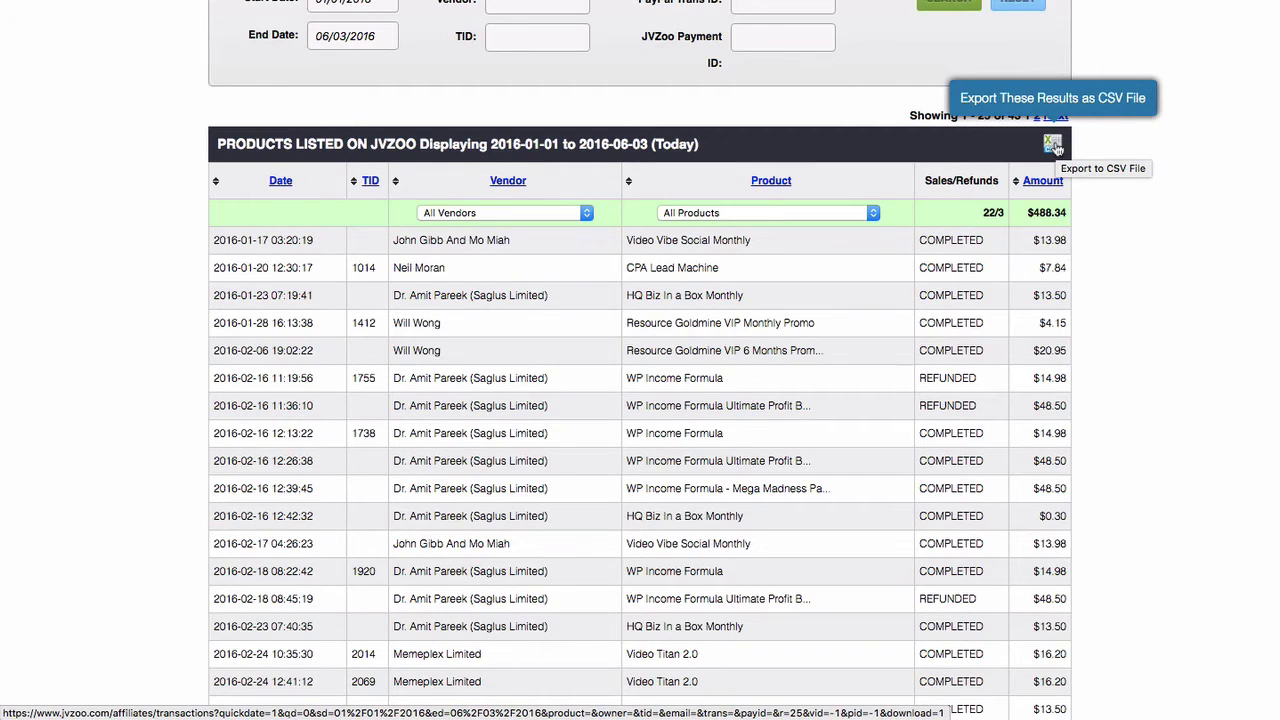
Export the 2016-01-01 to 2016-06-03 transactions as a CSV file.
{"action": "left_click", "coordinate": [1054, 145]}
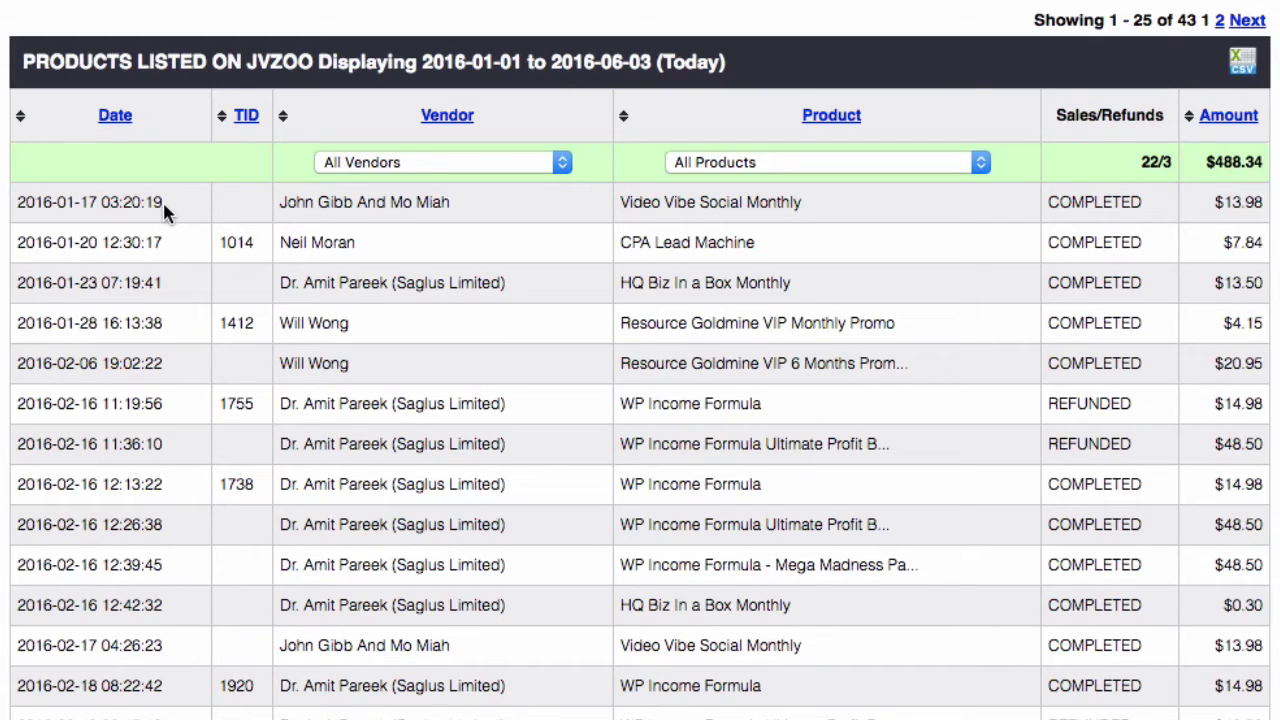
Highlight the first Date cell's parts to show its format: date 2016-01-17, time 03:20:19.
{"action": "triple_click", "coordinate": [16, 208]}
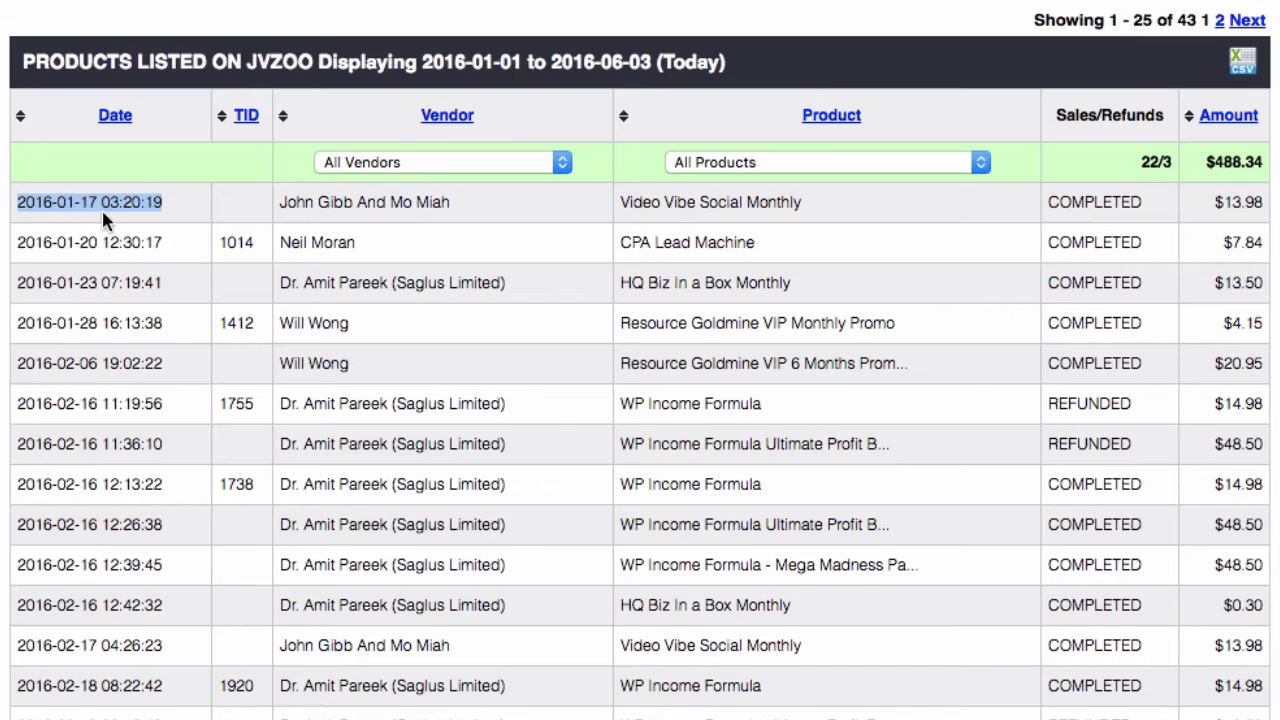
{"action": "left_click", "coordinate": [157, 207]}
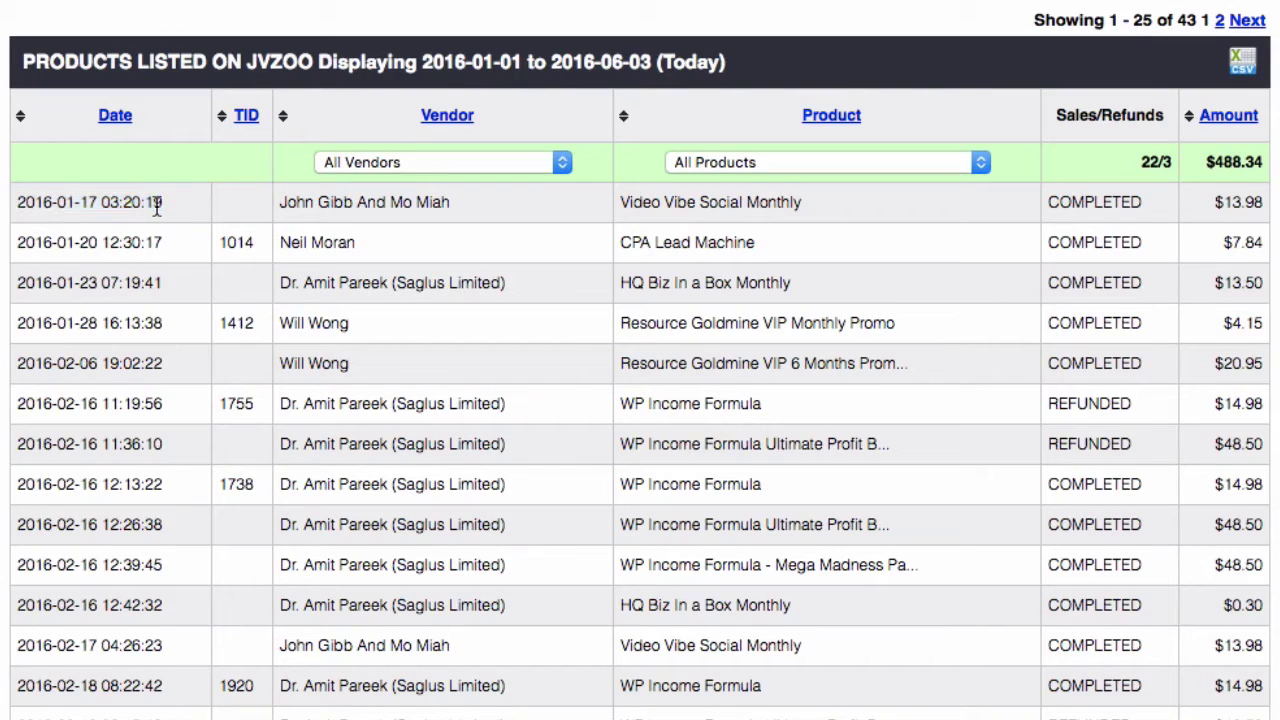
{"action": "left_click_drag", "start_coordinate": [100, 205], "coordinate": [163, 205]}
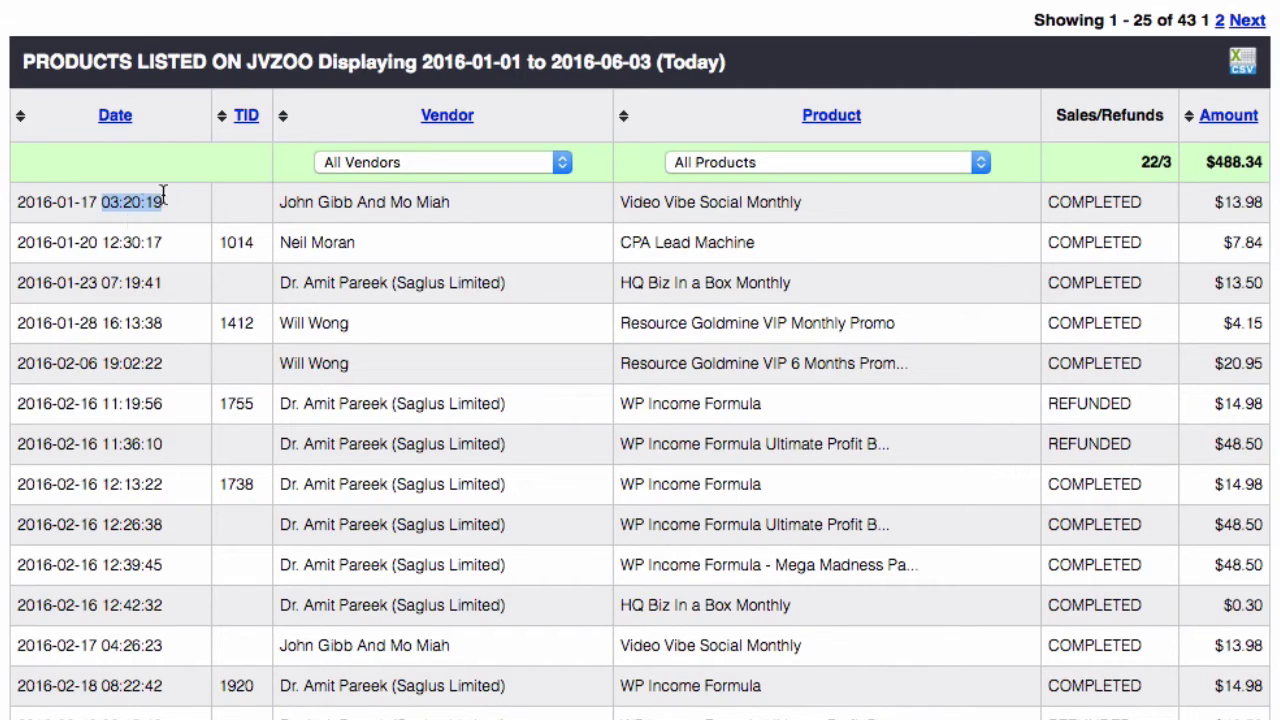
{"action": "left_click", "coordinate": [94, 205]}
{"action": "left_click_drag", "start_coordinate": [96, 205], "coordinate": [18, 210]}
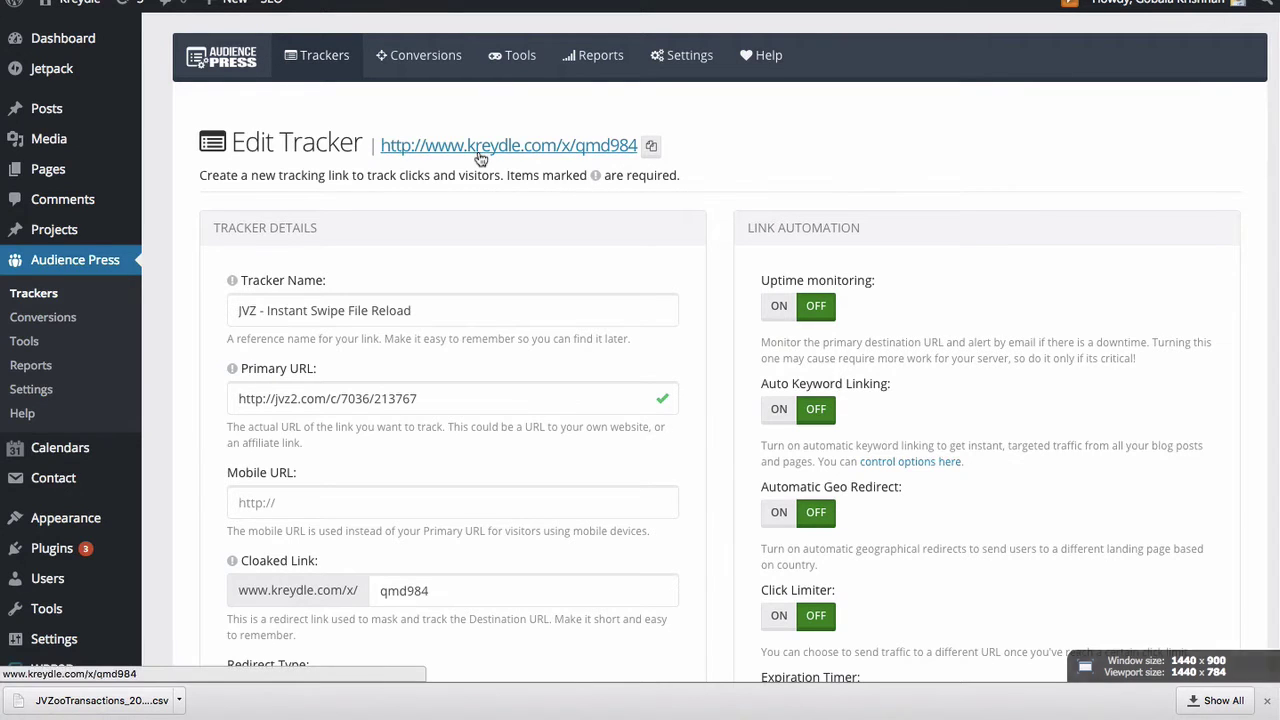
Go to the Conversions > Add / Import page.
{"action": "left_click", "coordinate": [430, 65]}
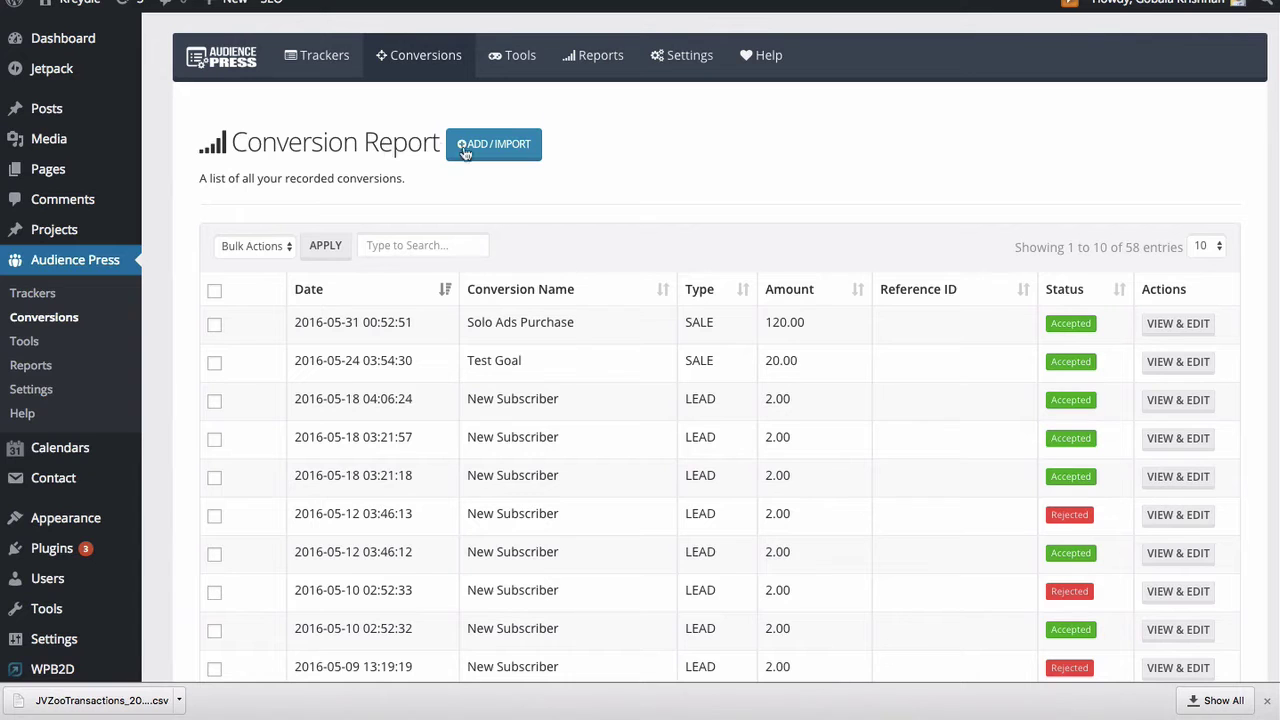
{"action": "left_click", "coordinate": [484, 147]}
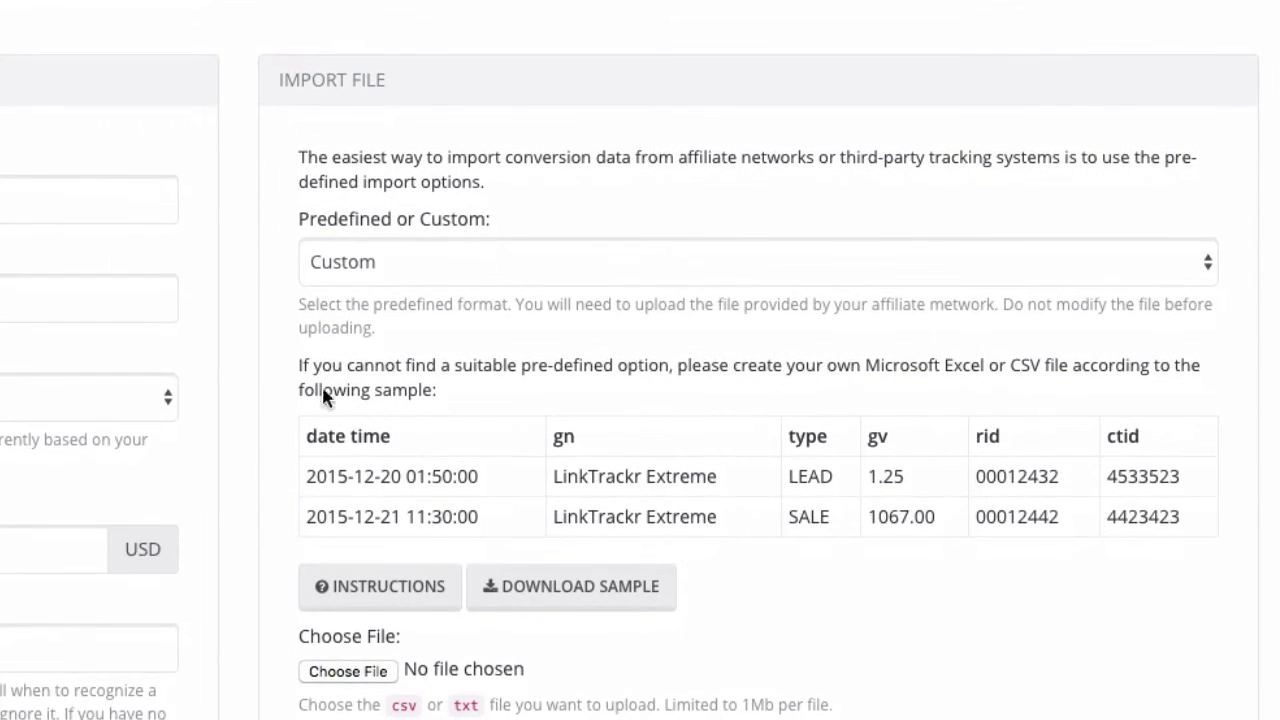
{"action": "scroll", "coordinate": [287, 326], "scroll_direction": "down", "scroll_amount": 1}
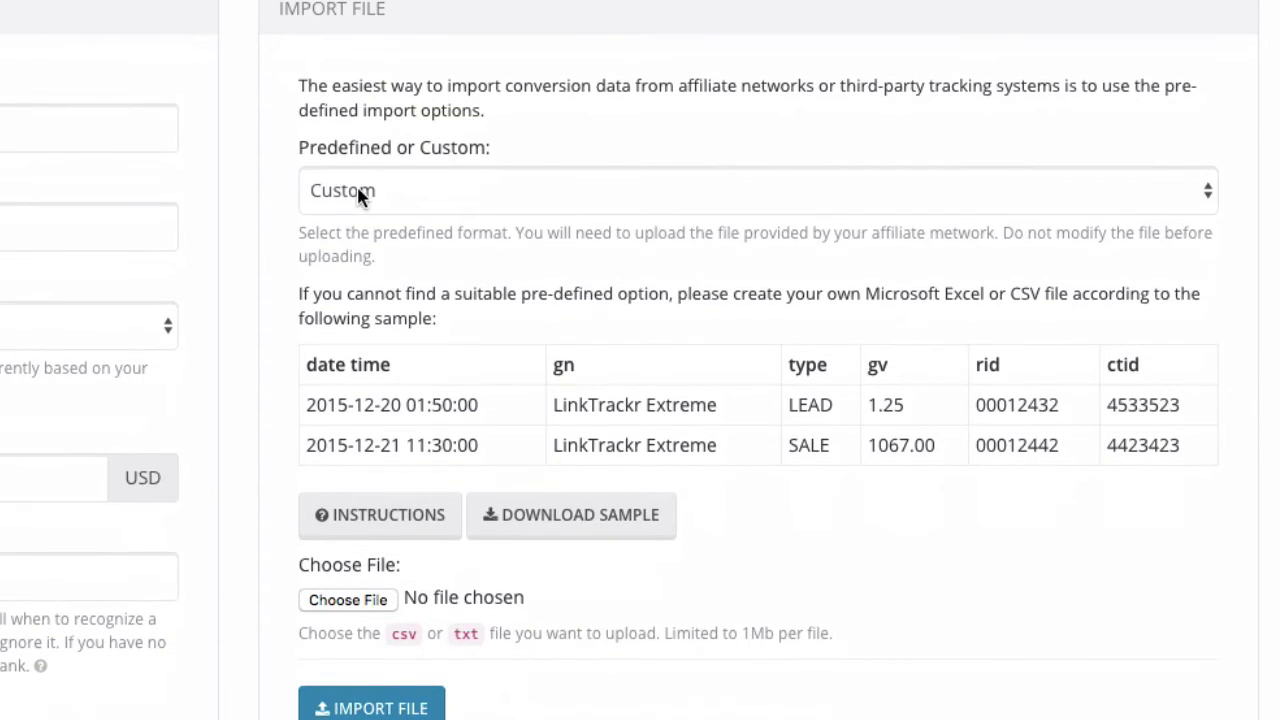
Review the Custom sample columns and instructions, then switch the import format to JVZoo.
{"action": "left_click", "coordinate": [358, 197]}
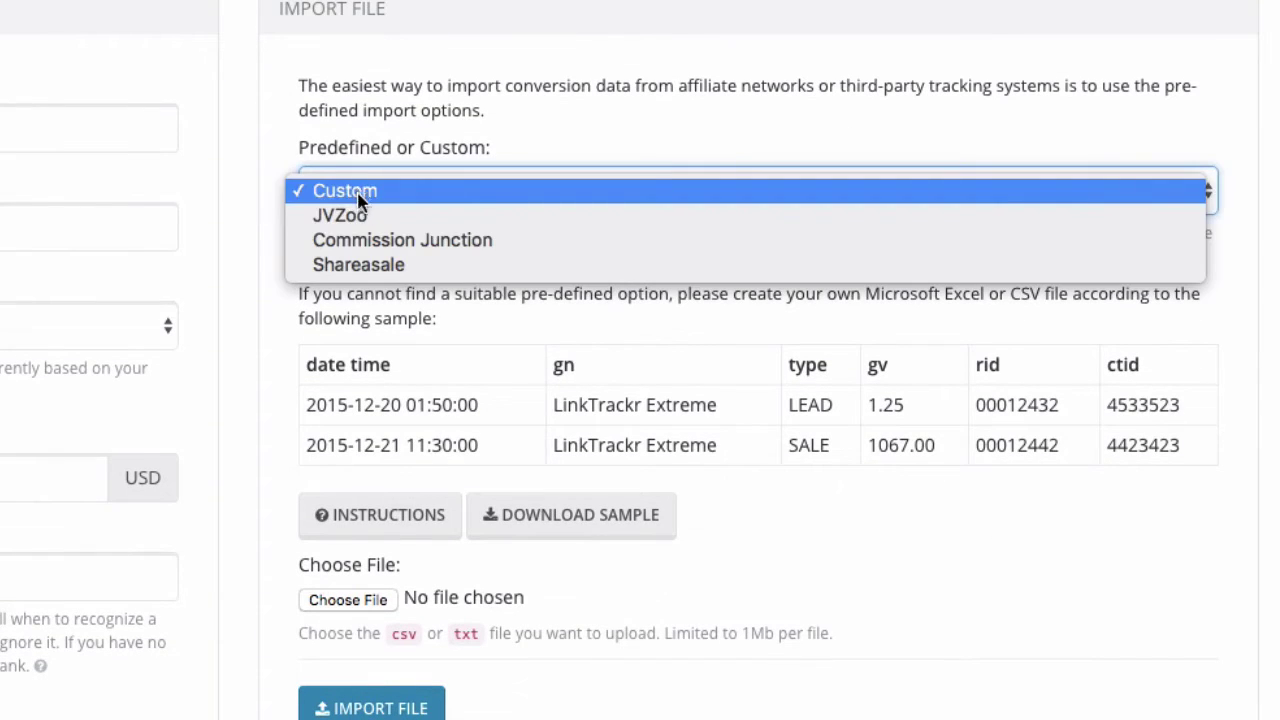
{"action": "left_click", "coordinate": [337, 300]}
{"action": "scroll", "coordinate": [340, 300], "scroll_direction": "down", "scroll_amount": 1}
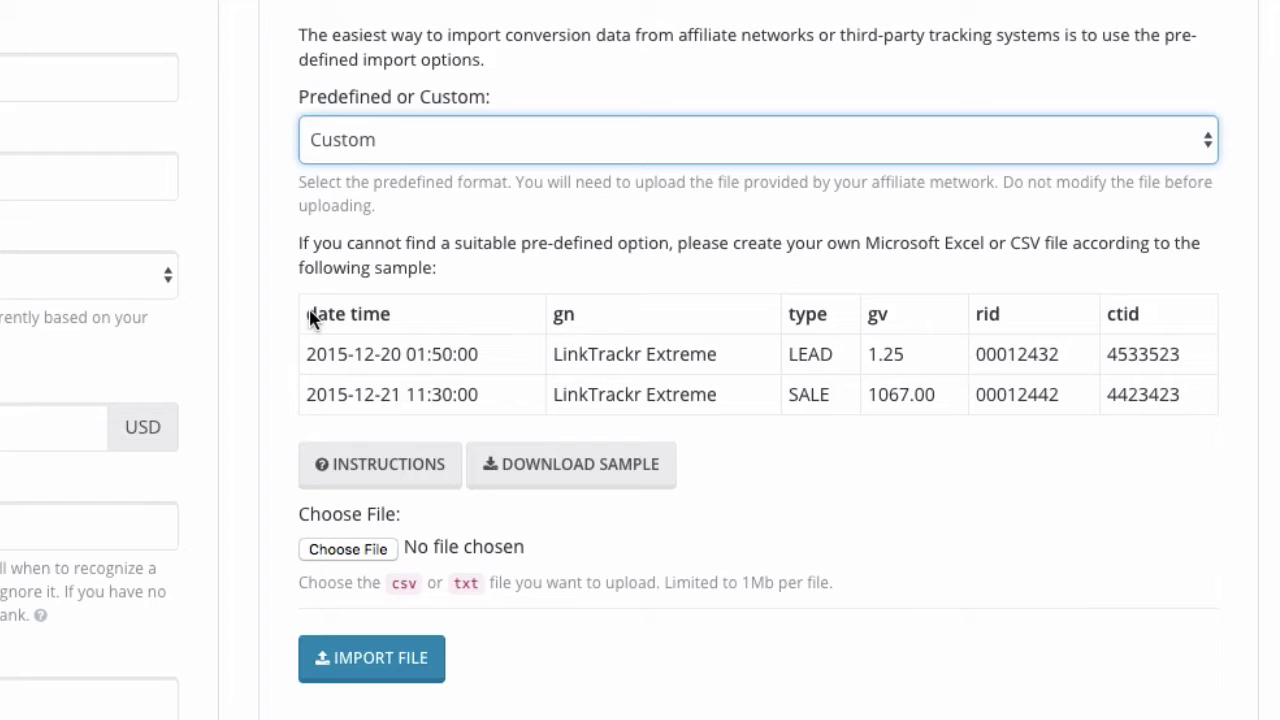
{"action": "left_click_drag", "start_coordinate": [310, 316], "coordinate": [1155, 412]}
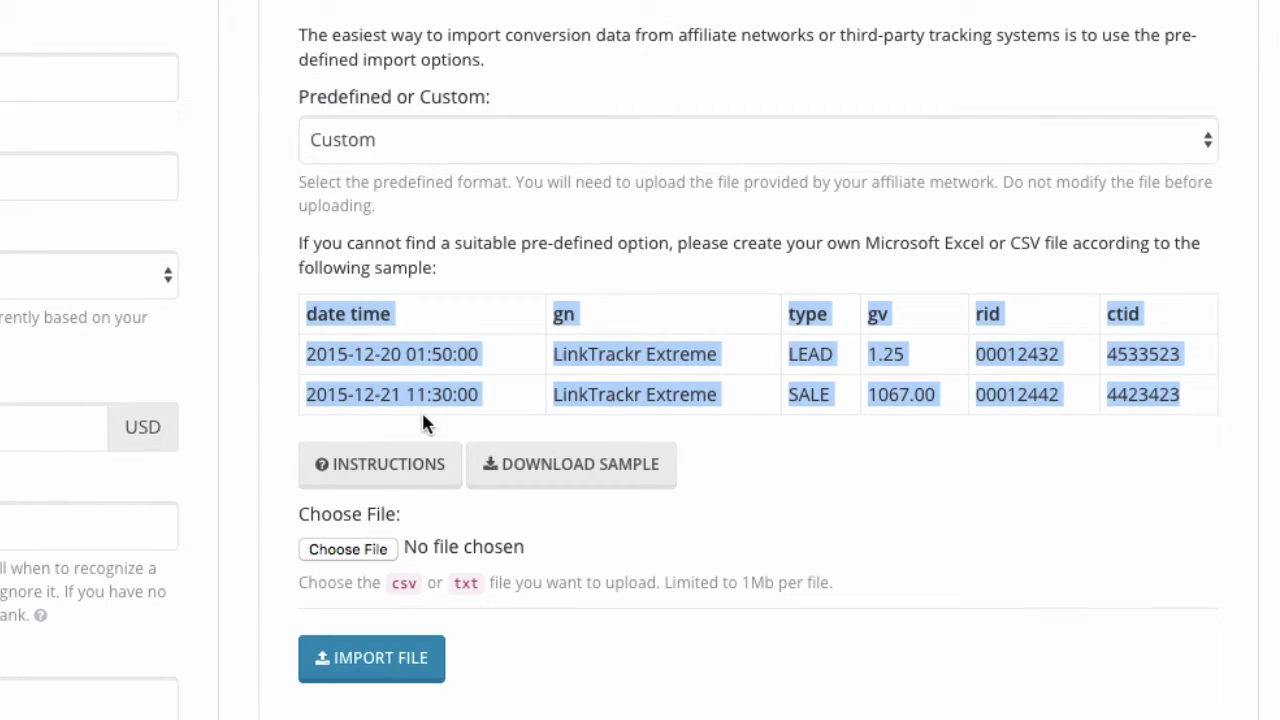
{"action": "left_click", "coordinate": [417, 473]}
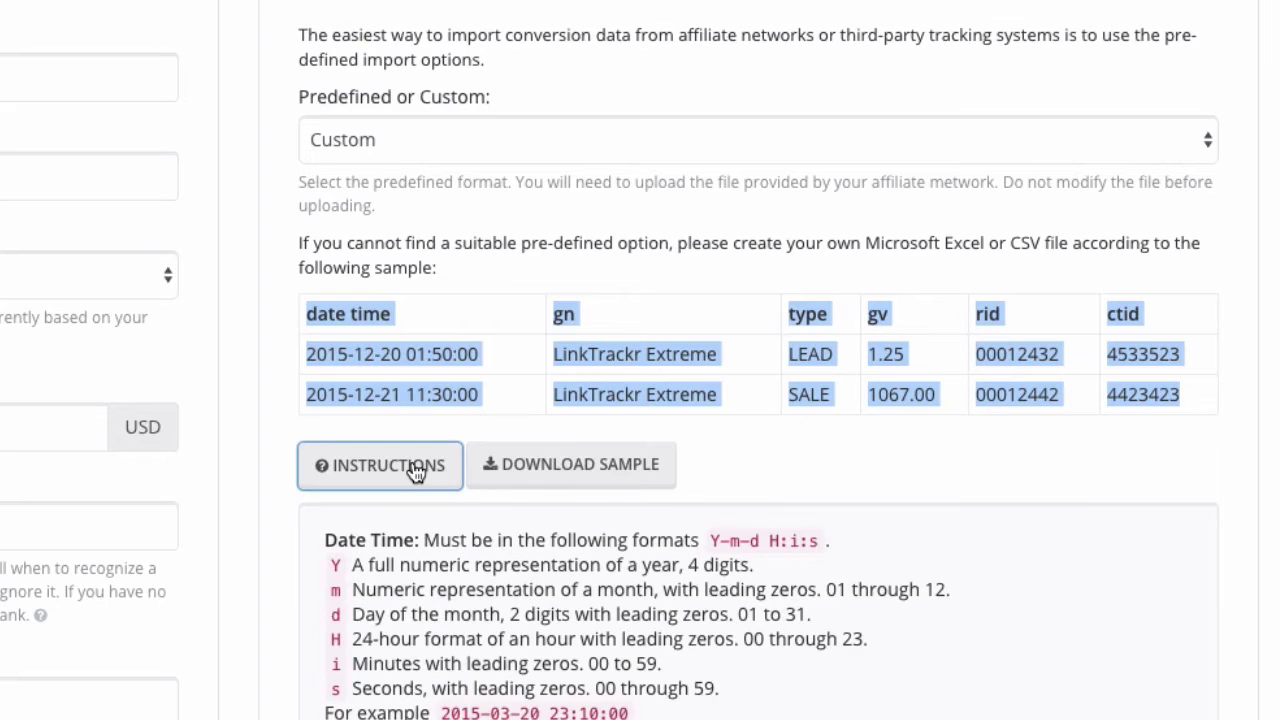
{"action": "left_click", "coordinate": [417, 473]}
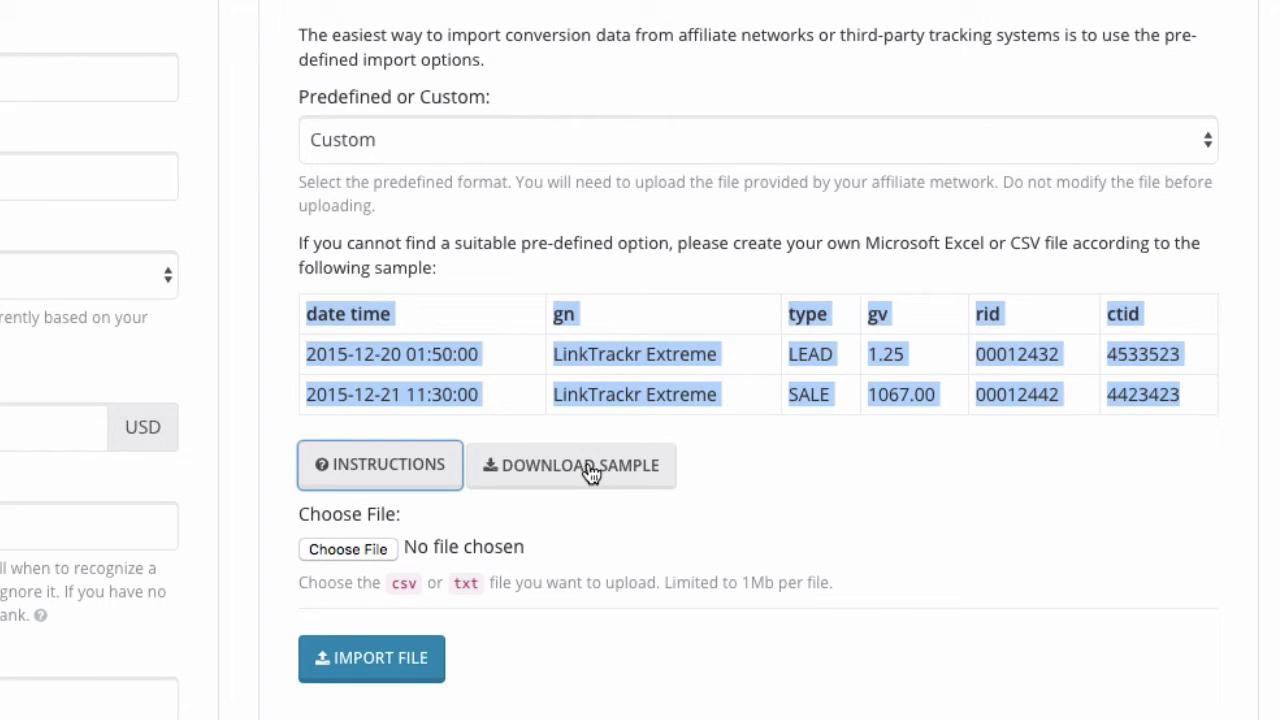
{"action": "left_click", "coordinate": [477, 247]}
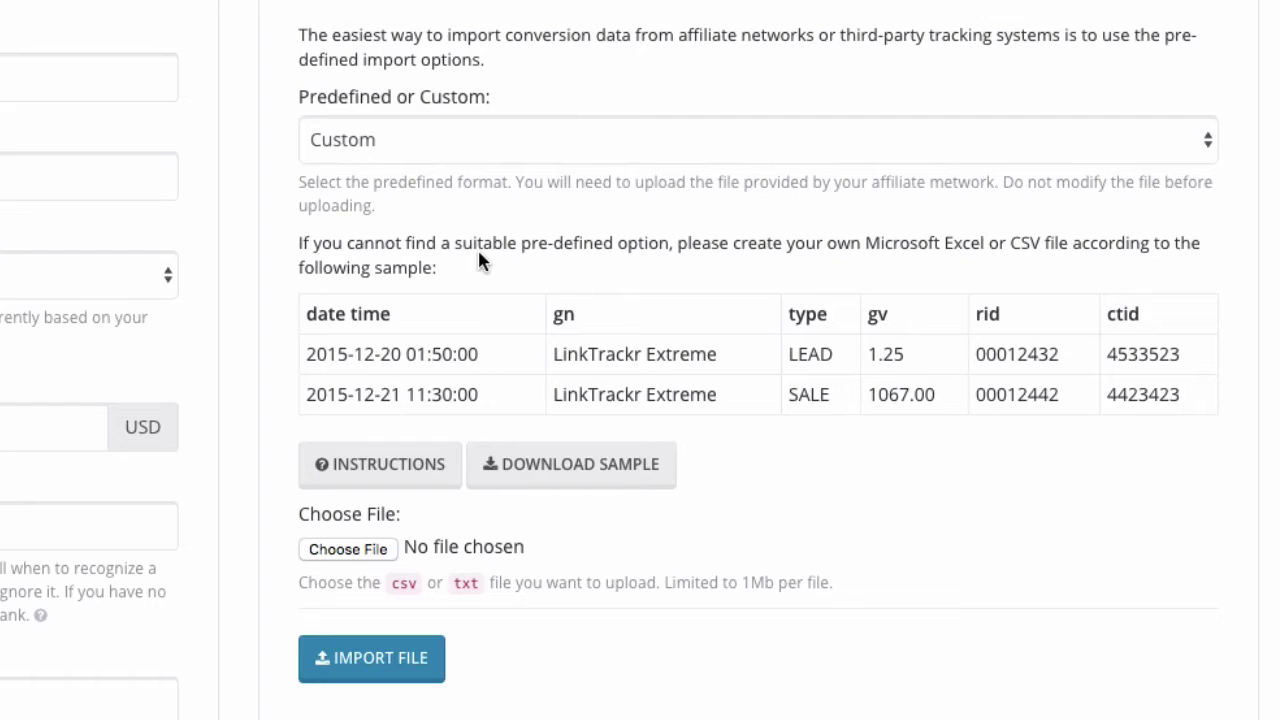
{"action": "left_click", "coordinate": [455, 148]}
{"action": "left_click", "coordinate": [455, 164]}
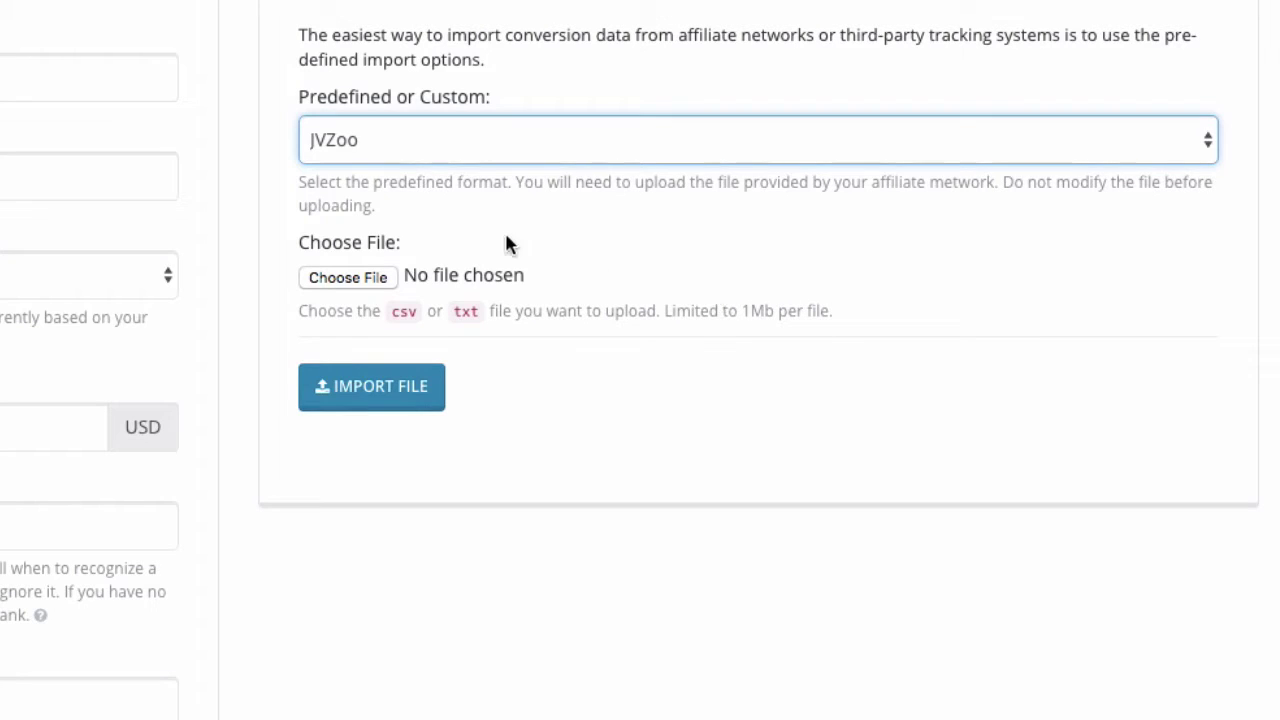
Upload JVZooTransactions_2016-06-03.csv and import it for verification.
{"action": "left_click", "coordinate": [348, 279]}
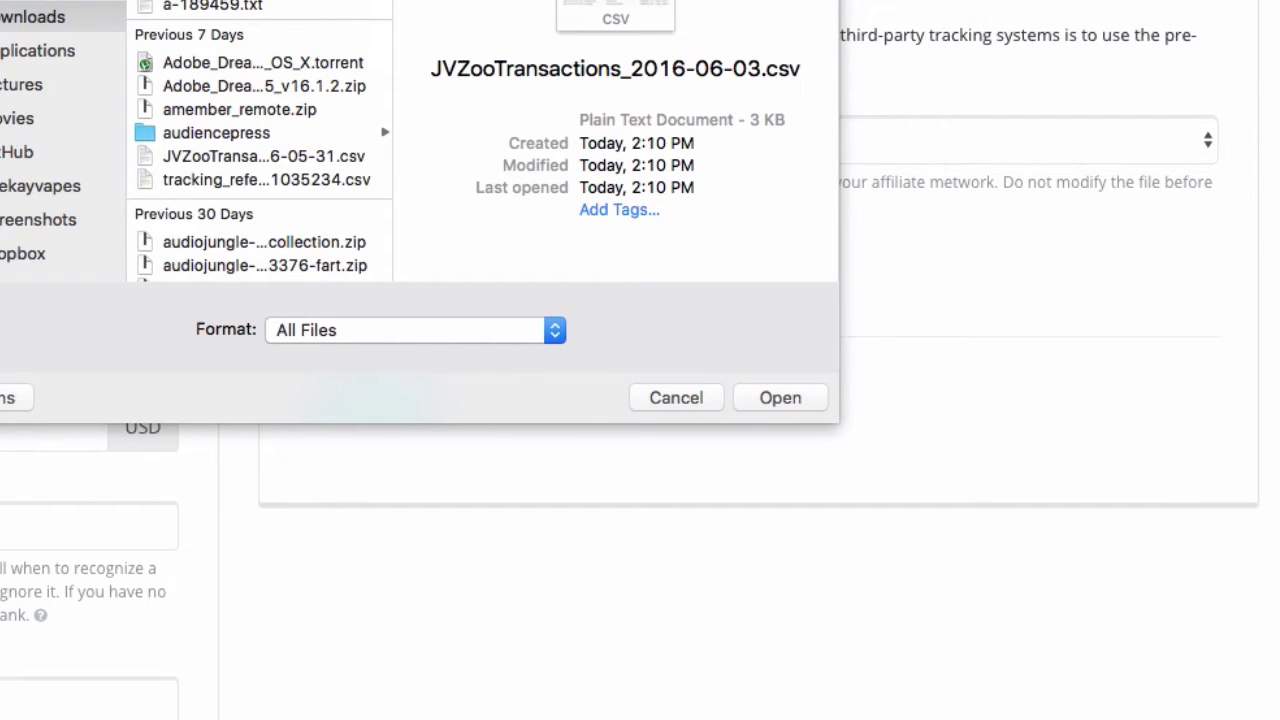
{"action": "left_click", "coordinate": [780, 398]}
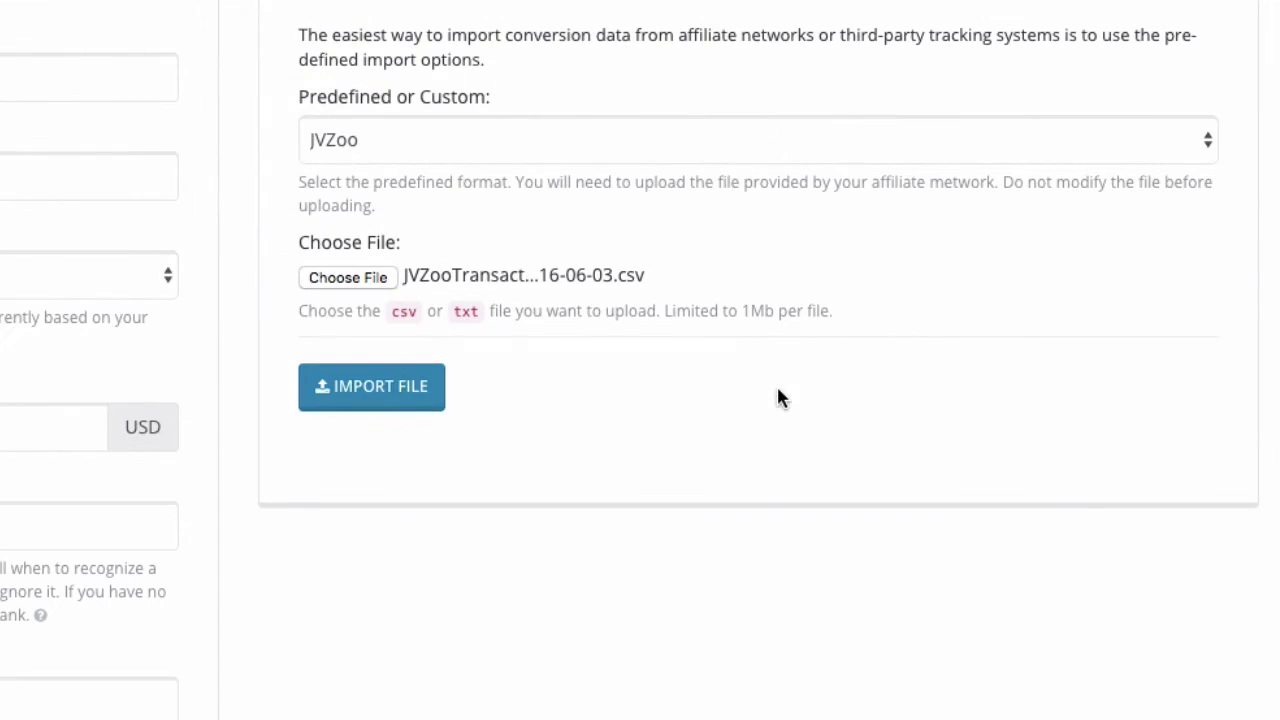
{"action": "left_click", "coordinate": [399, 395]}
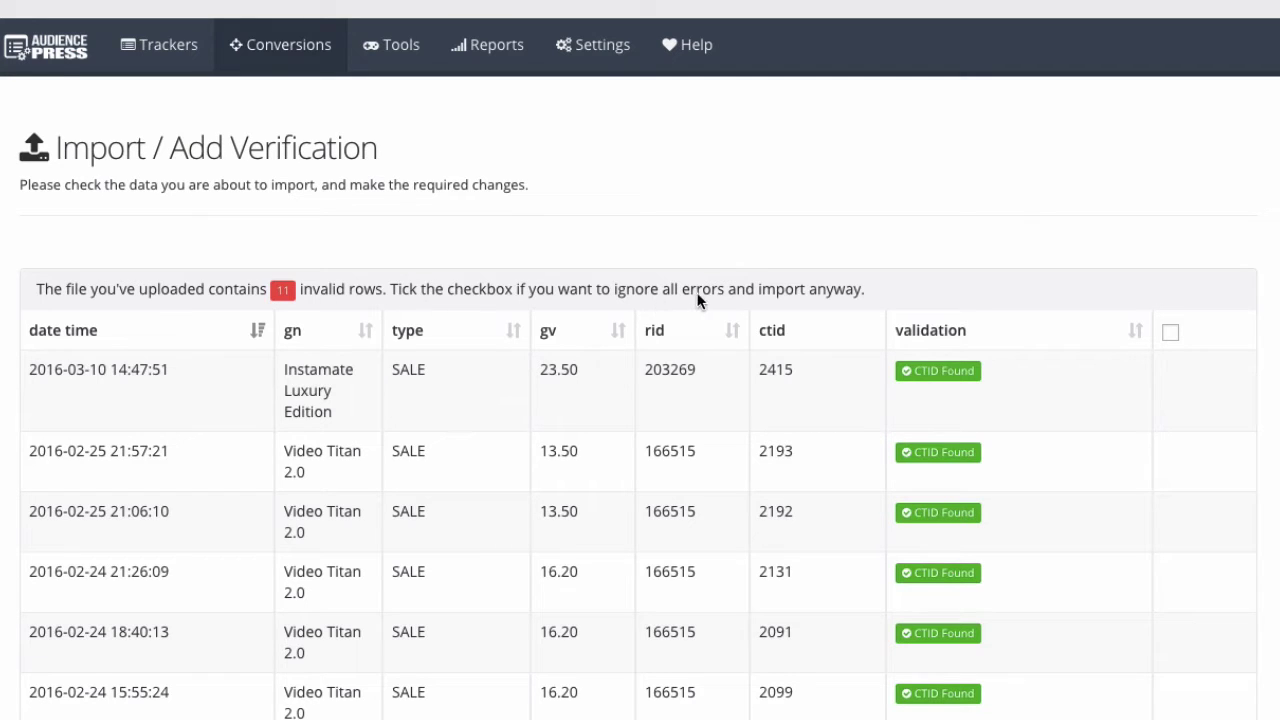
{"action": "scroll", "coordinate": [767, 414], "scroll_direction": "down", "scroll_amount": 3}
{"action": "scroll", "coordinate": [767, 414], "scroll_direction": "up", "scroll_amount": 1}
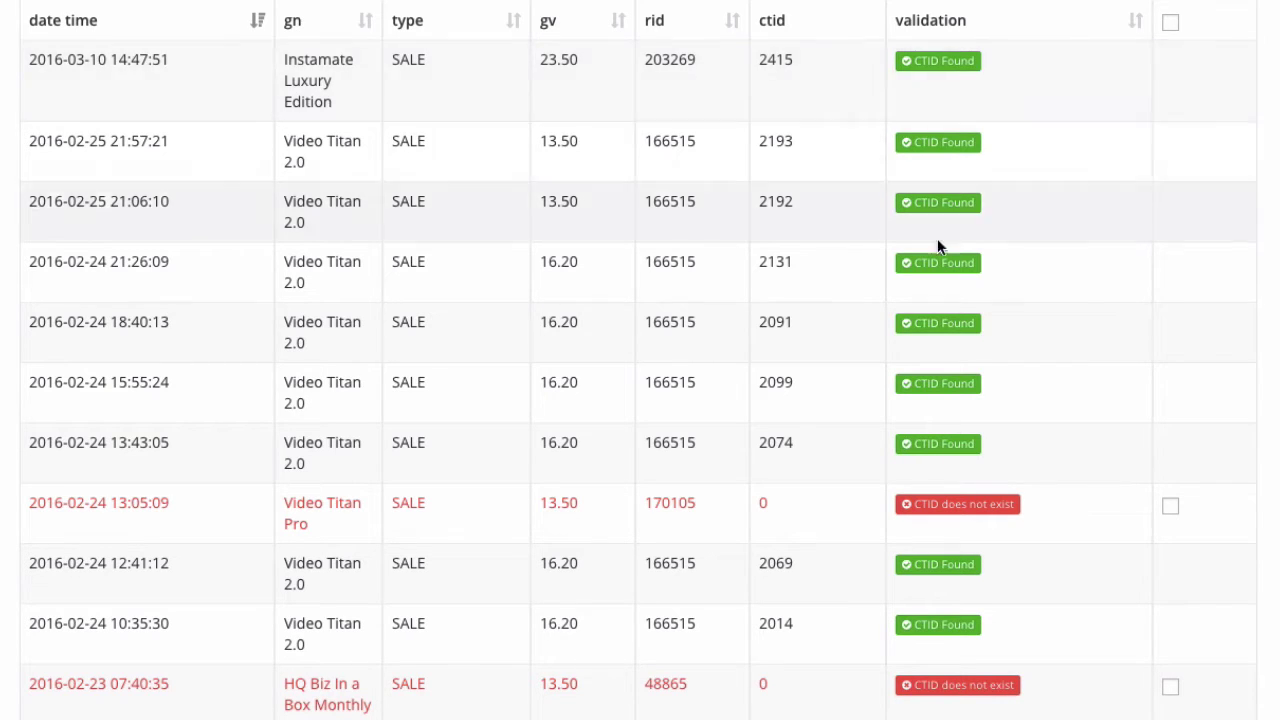
{"action": "scroll", "coordinate": [919, 305], "scroll_direction": "down", "scroll_amount": 3}
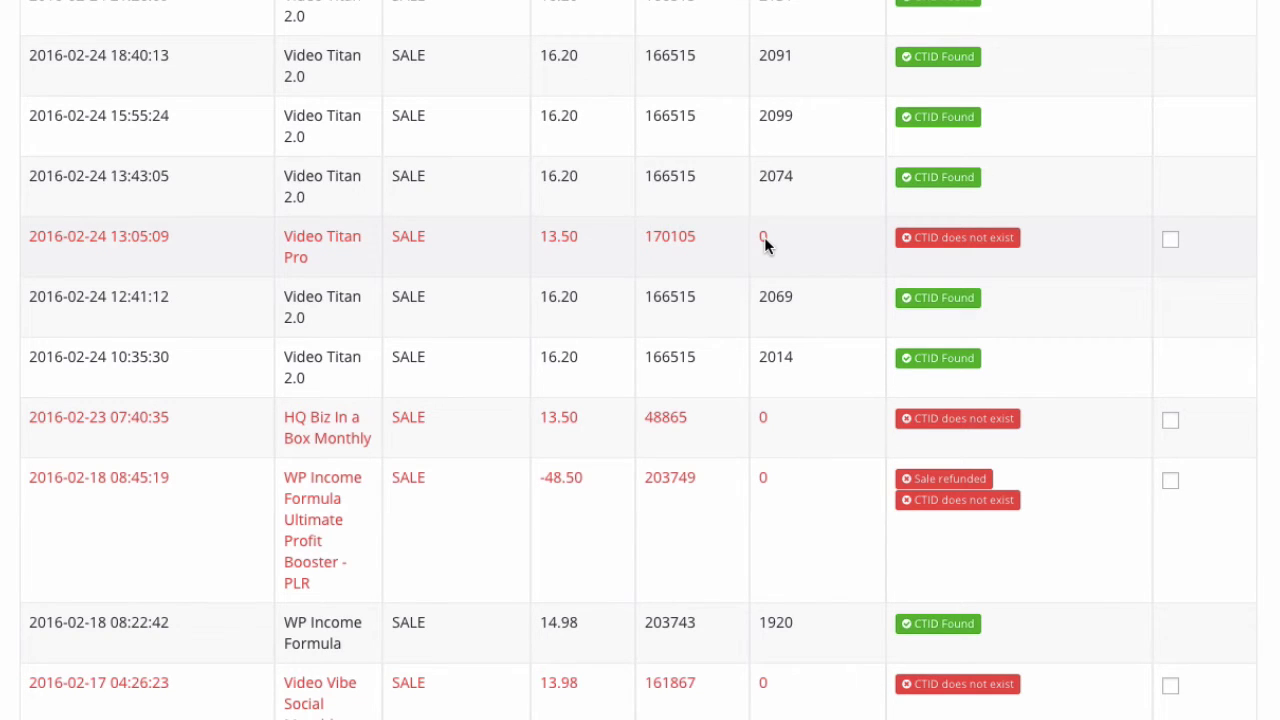
{"action": "left_click", "coordinate": [1171, 245]}
{"action": "scroll", "coordinate": [781, 262], "scroll_direction": "down", "scroll_amount": 1}
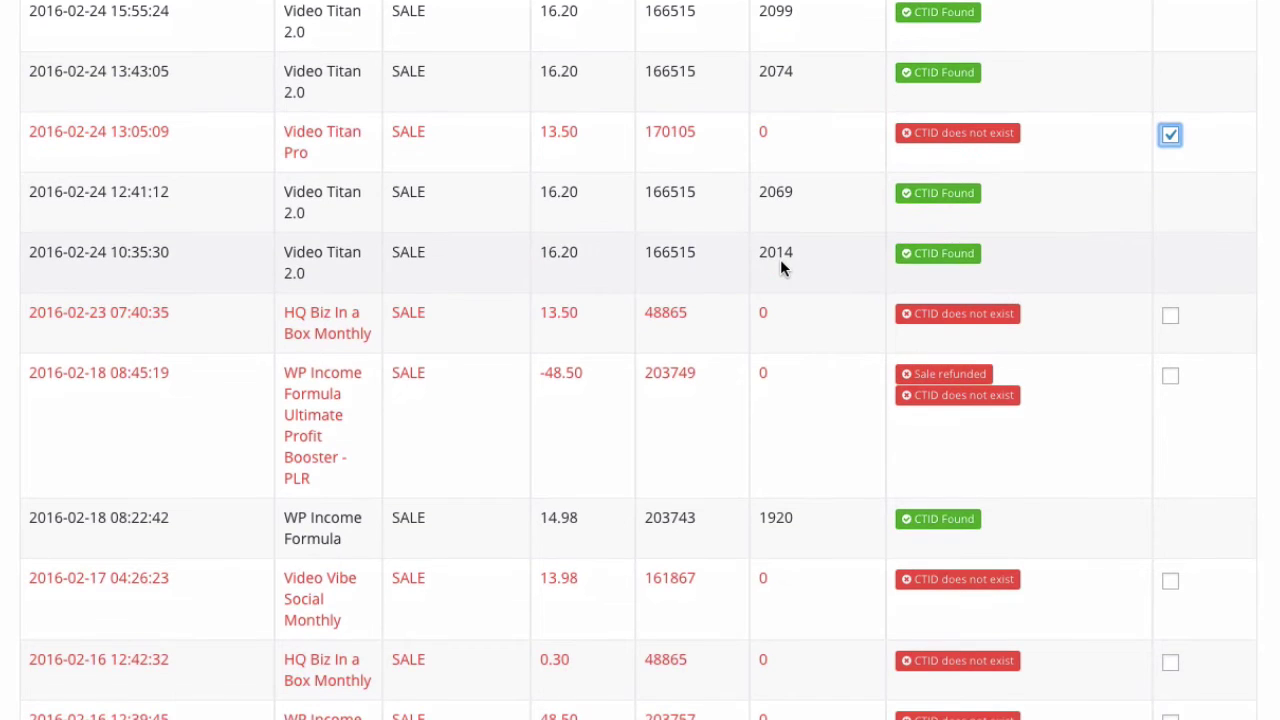
{"action": "scroll", "coordinate": [780, 259], "scroll_direction": "down", "scroll_amount": 1}
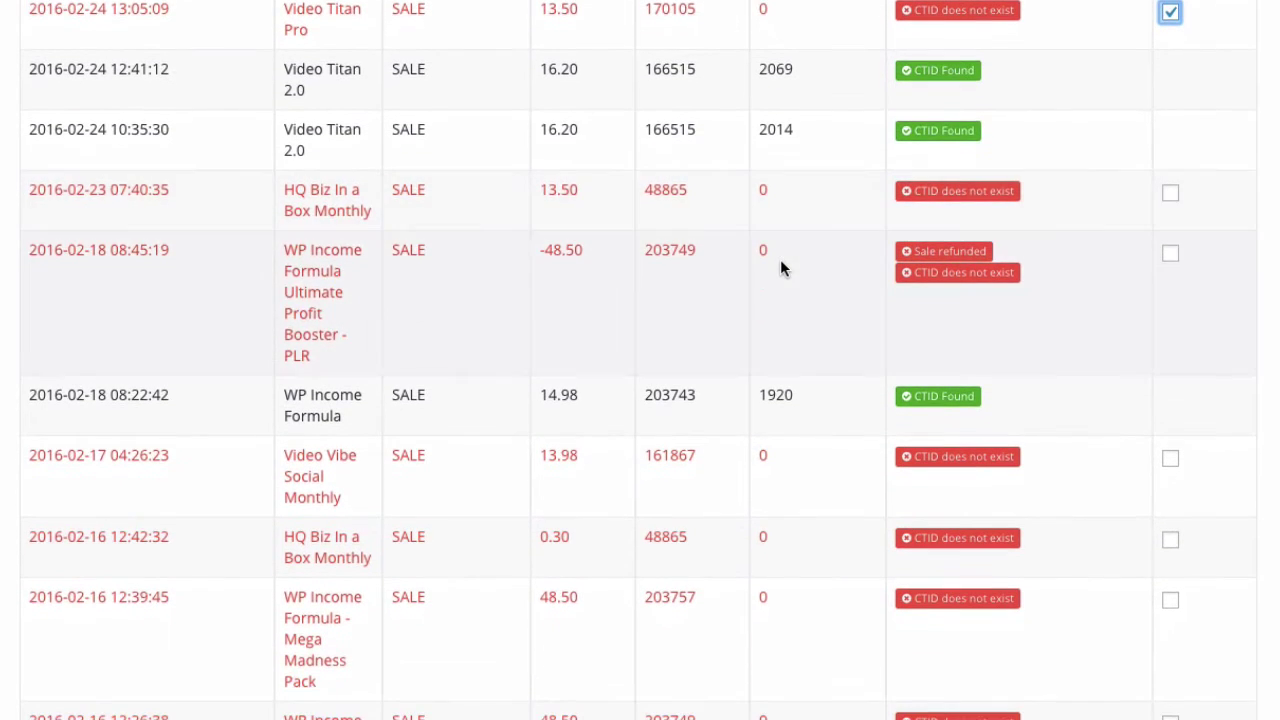
{"action": "left_click", "coordinate": [1171, 195]}
{"action": "scroll", "coordinate": [786, 223], "scroll_direction": "down", "scroll_amount": 1}
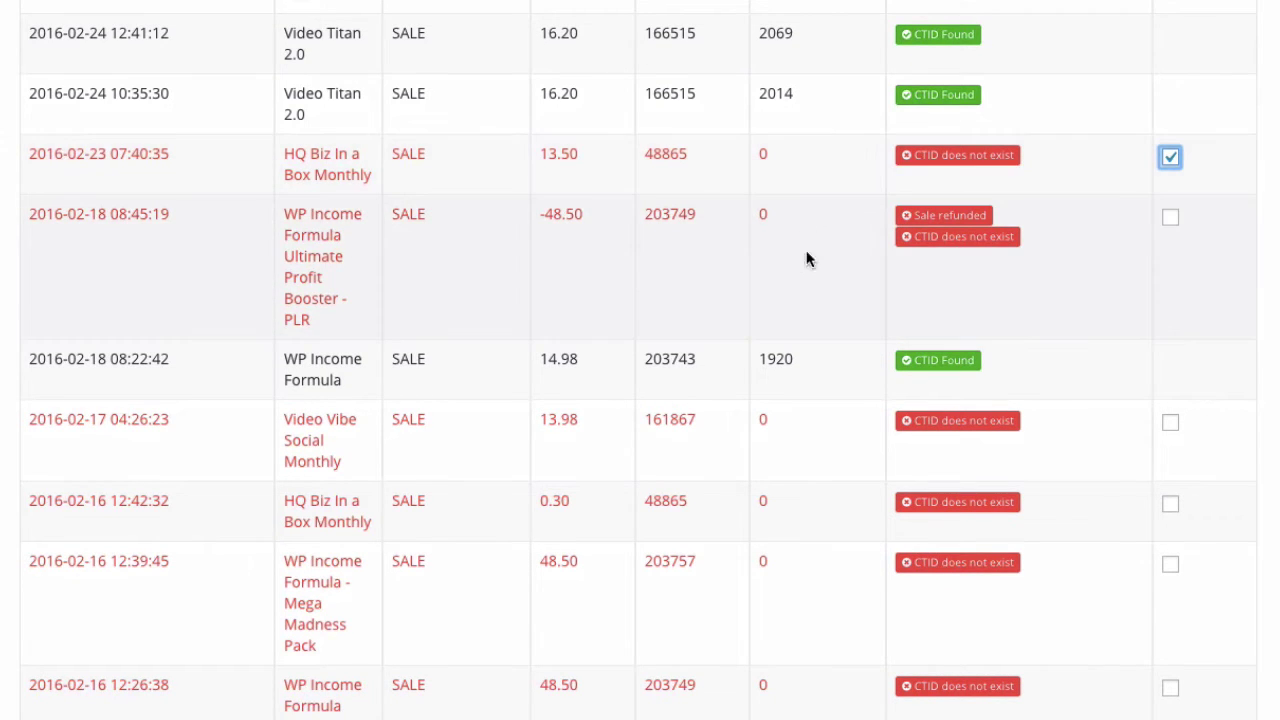
{"action": "scroll", "coordinate": [795, 264], "scroll_direction": "down", "scroll_amount": 1}
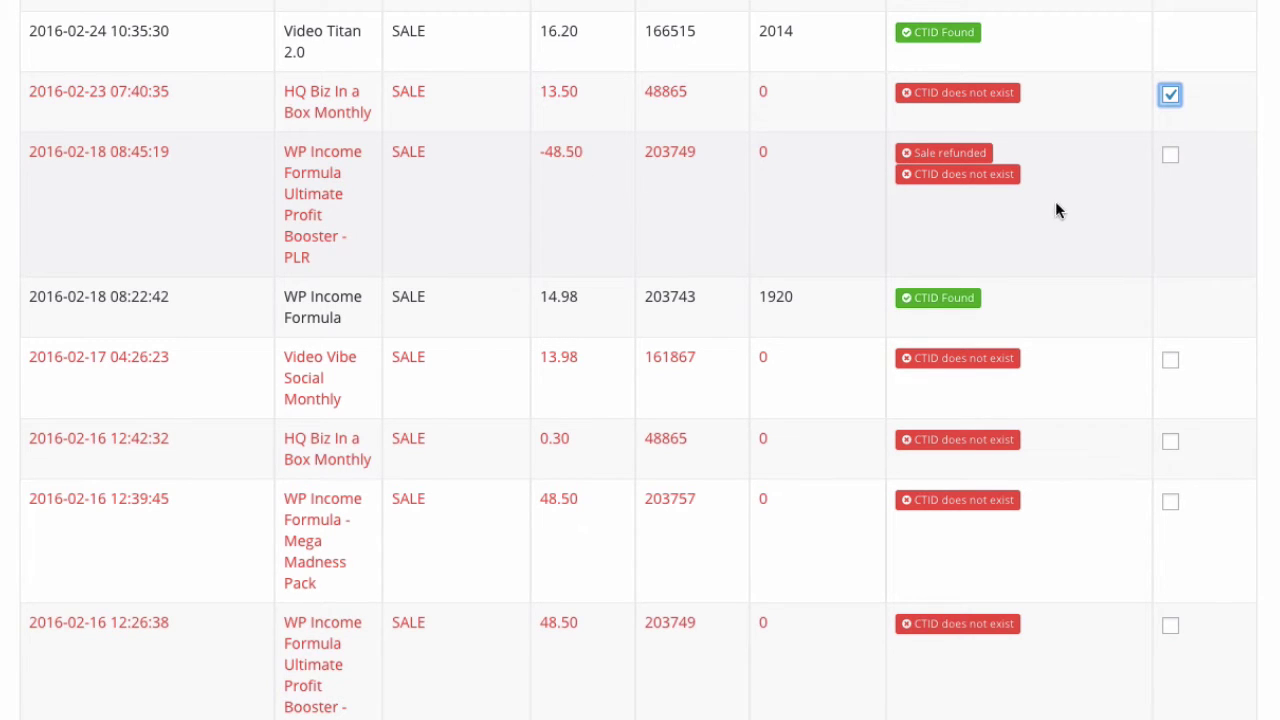
{"action": "left_click", "coordinate": [1171, 157]}
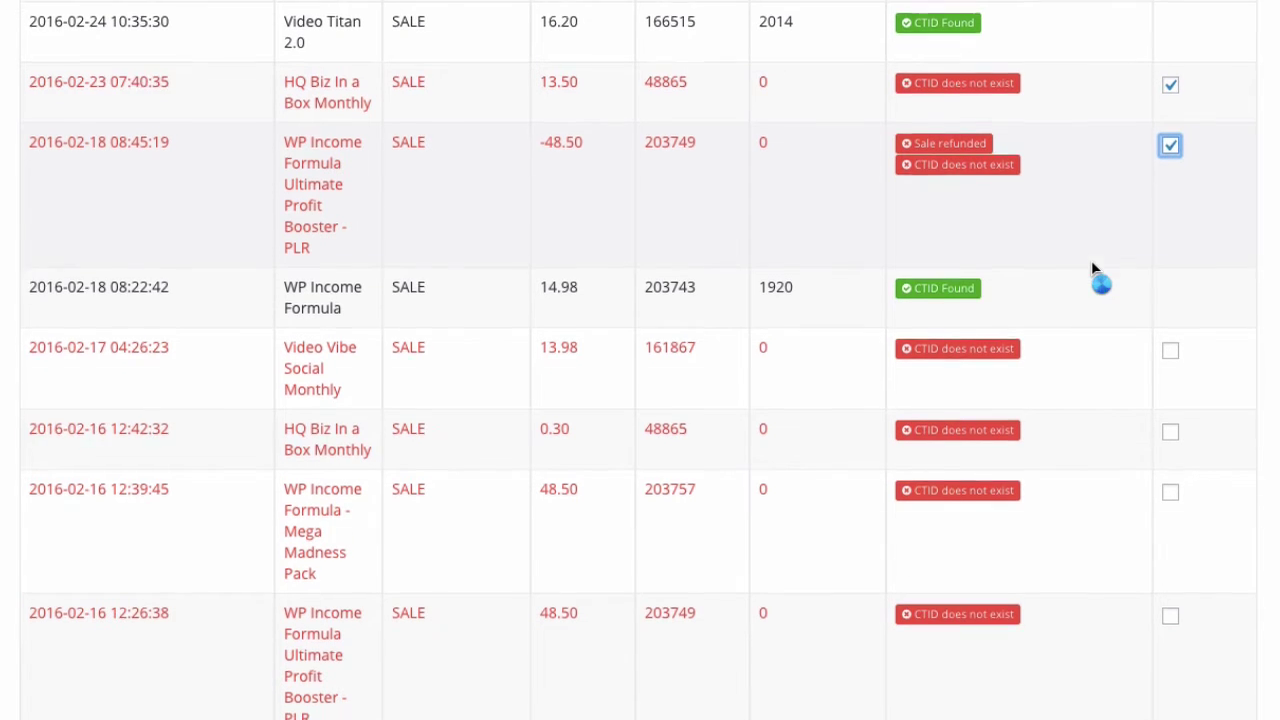
{"action": "scroll", "coordinate": [1092, 265], "scroll_direction": "down", "scroll_amount": 3}
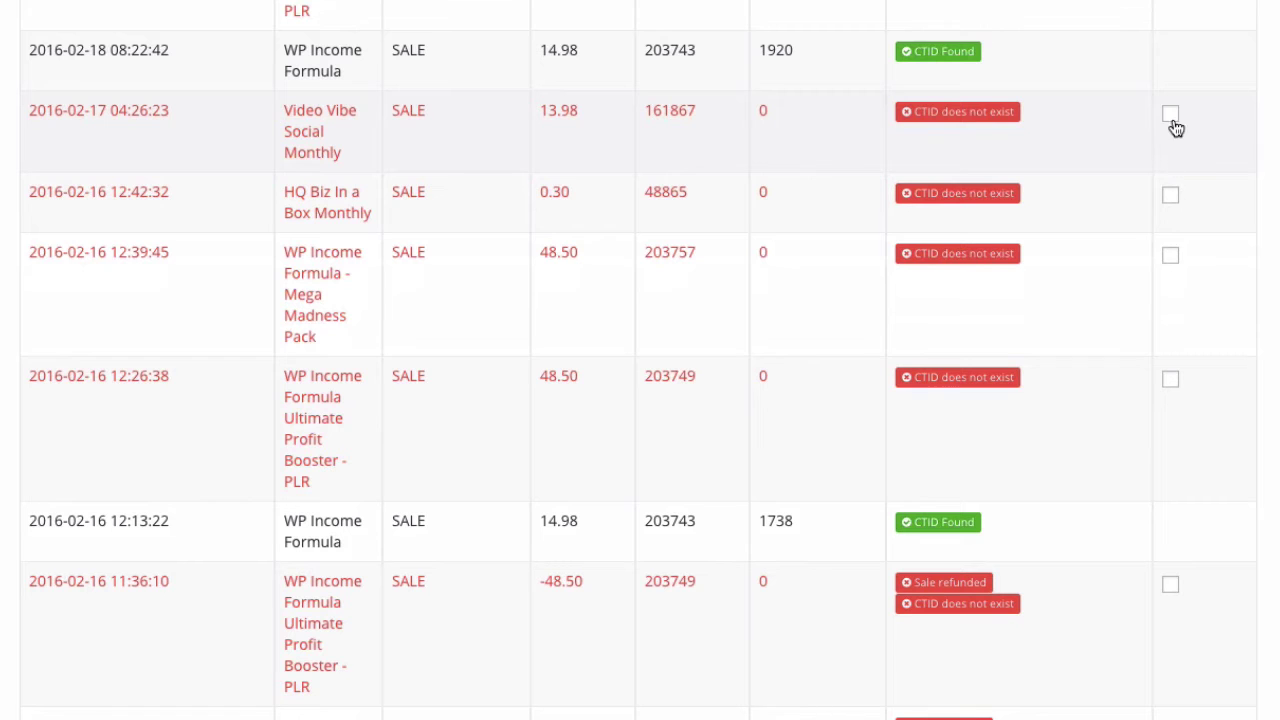
{"action": "left_click", "coordinate": [1172, 117]}
{"action": "left_click", "coordinate": [1172, 198]}
{"action": "left_click", "coordinate": [1172, 258]}
{"action": "scroll", "coordinate": [1091, 374], "scroll_direction": "down", "scroll_amount": 1}
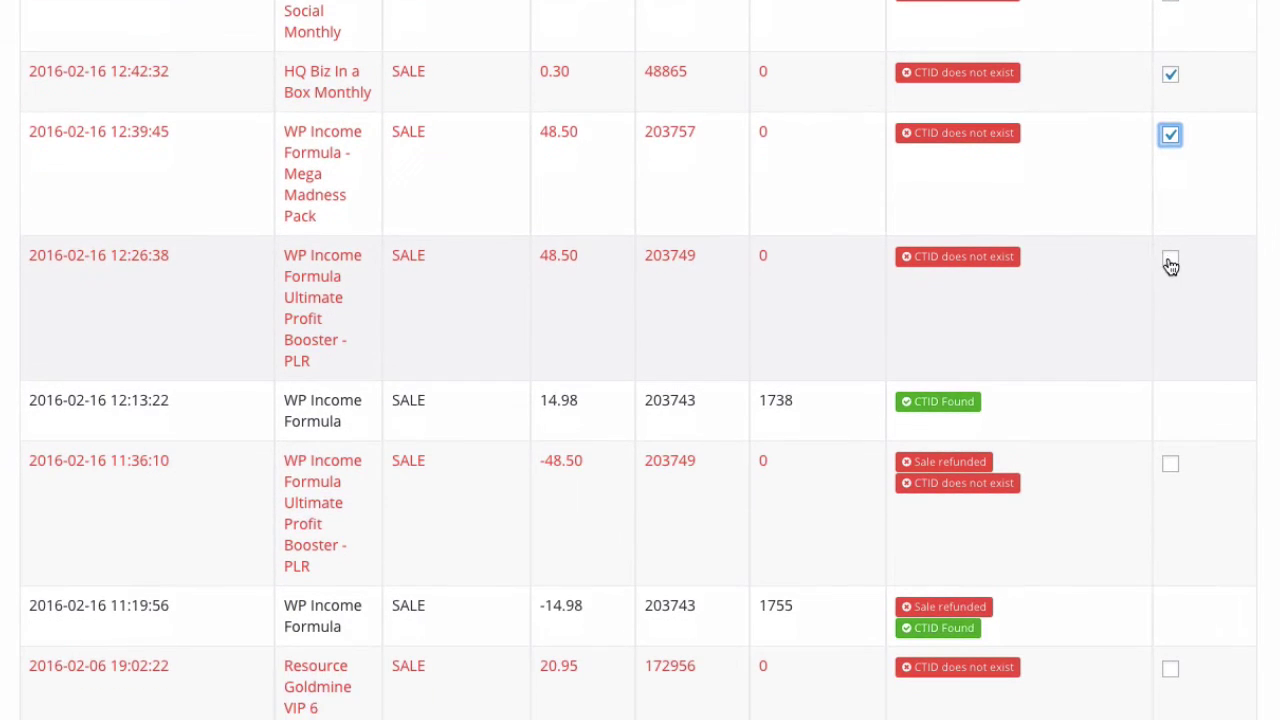
{"action": "left_click", "coordinate": [1171, 260]}
{"action": "scroll", "coordinate": [1126, 386], "scroll_direction": "down", "scroll_amount": 4}
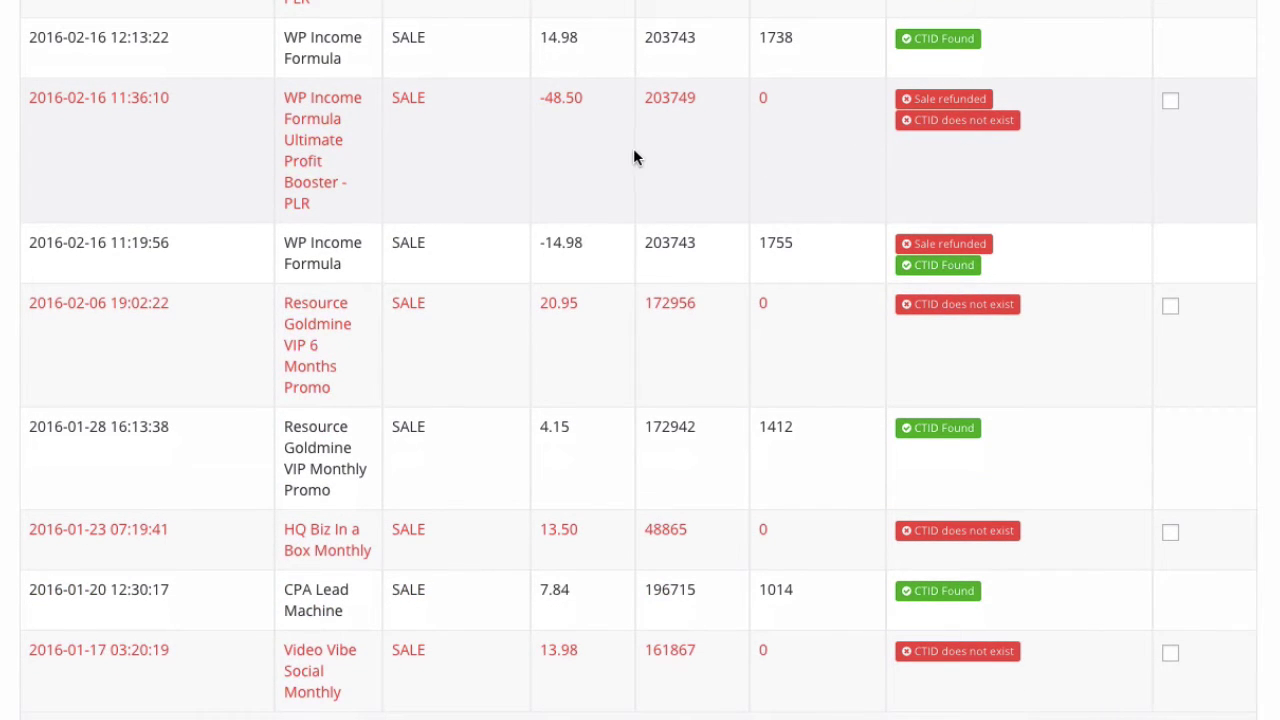
{"action": "scroll", "coordinate": [1085, 167], "scroll_direction": "up", "scroll_amount": 1}
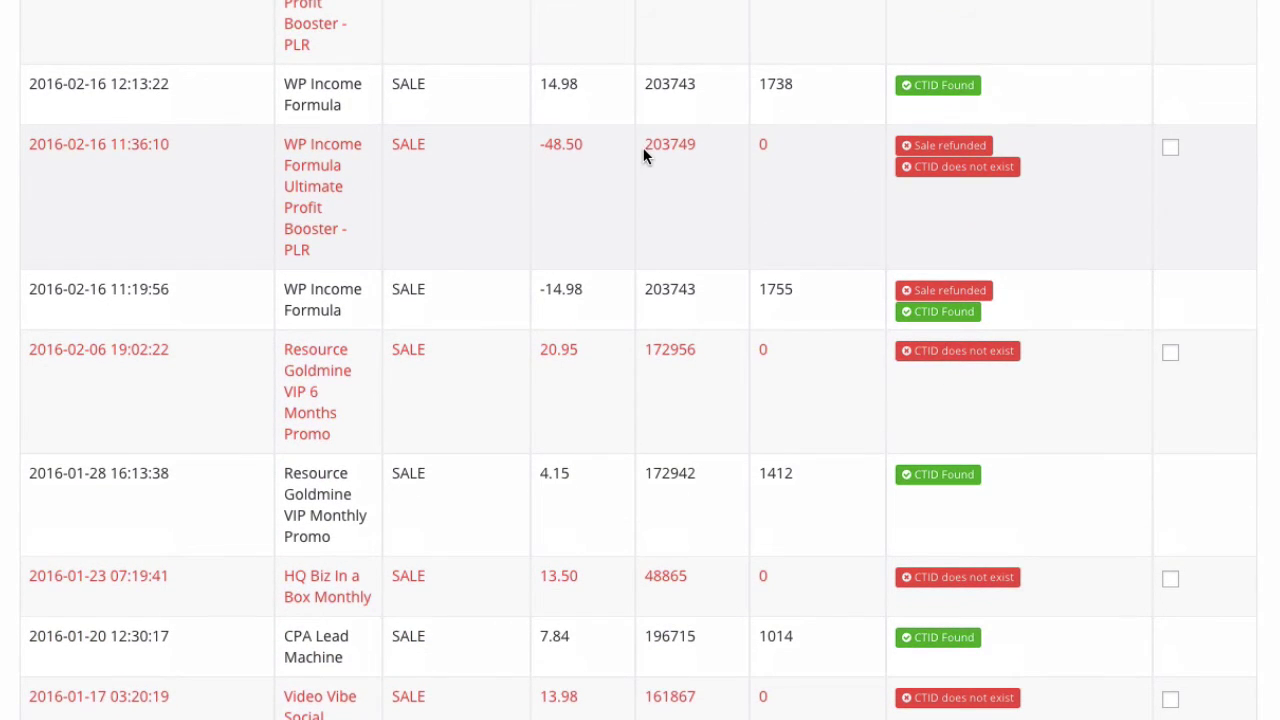
{"action": "left_click", "coordinate": [1170, 150]}
{"action": "scroll", "coordinate": [1104, 300], "scroll_direction": "down", "scroll_amount": 2}
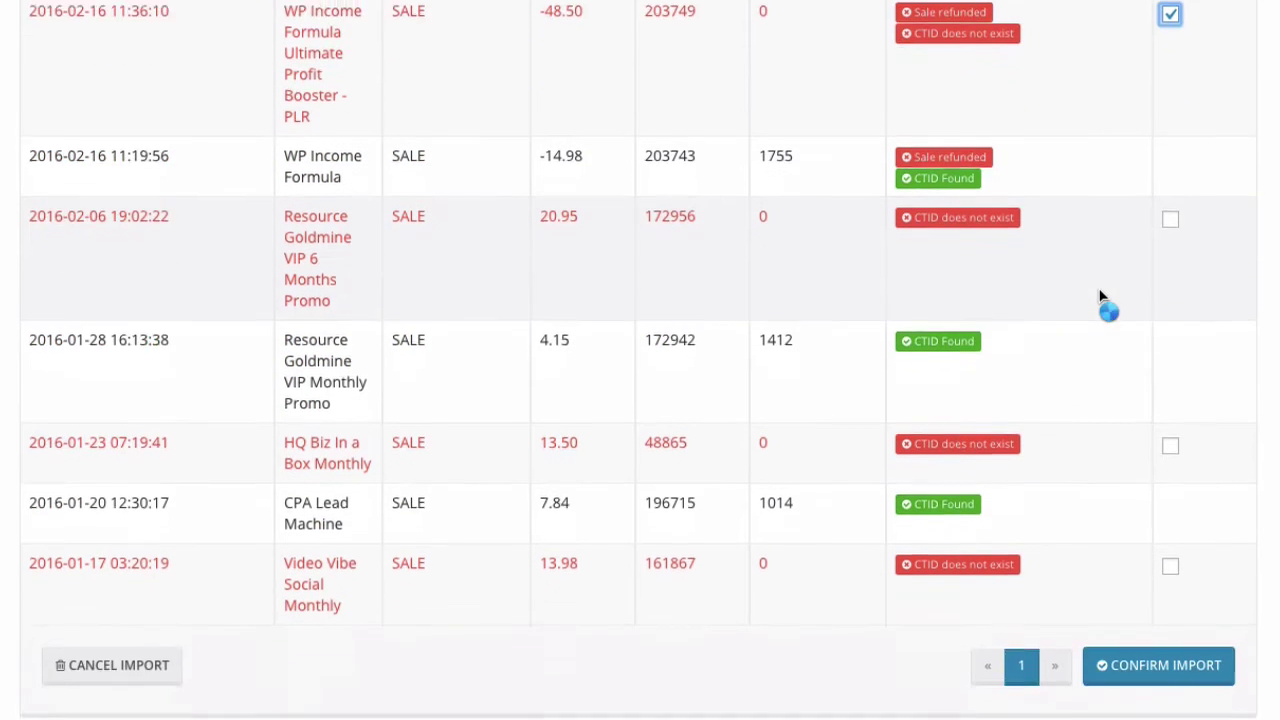
{"action": "left_click", "coordinate": [1170, 206]}
{"action": "scroll", "coordinate": [1100, 360], "scroll_direction": "down", "scroll_amount": 1}
{"action": "left_click", "coordinate": [1170, 334]}
{"action": "left_click", "coordinate": [1170, 458]}
Tick the header checkbox to ignore all errors and confirm the sales import.
{"action": "scroll", "coordinate": [1070, 415], "scroll_direction": "up", "scroll_amount": 1}
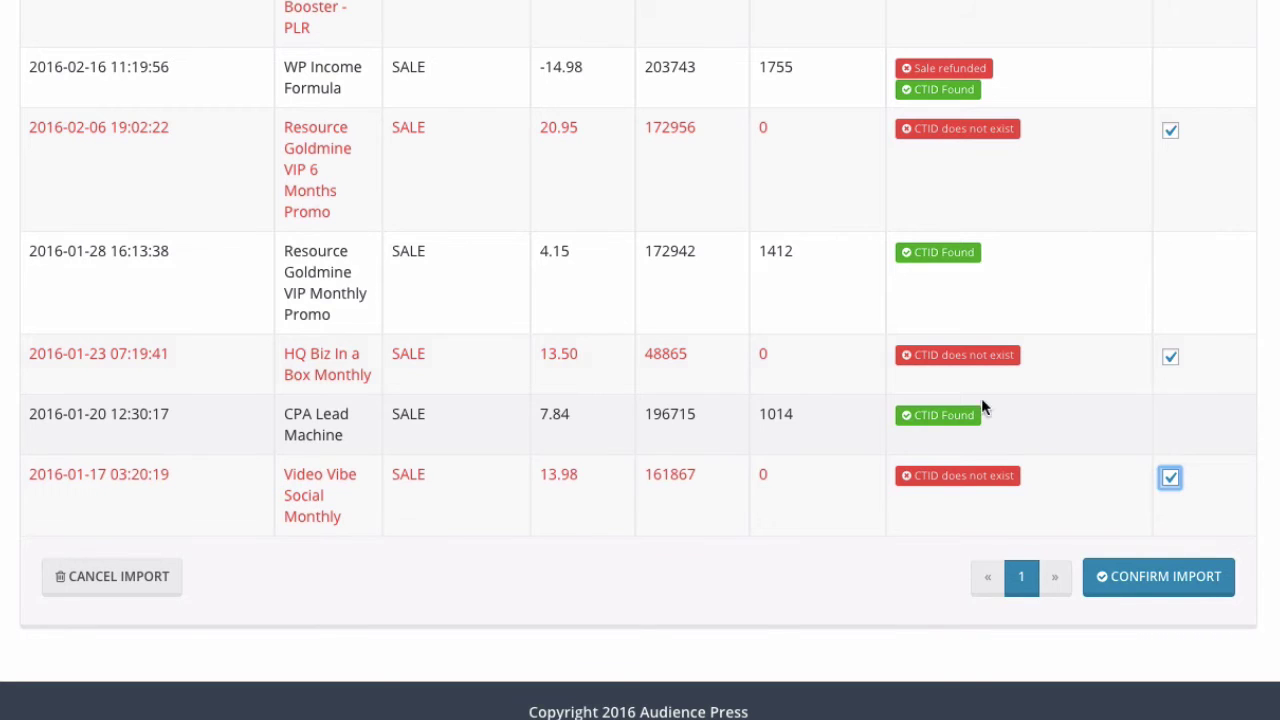
{"action": "scroll", "coordinate": [1060, 372], "scroll_direction": "up", "scroll_amount": 2}
{"action": "scroll", "coordinate": [1060, 372], "scroll_direction": "up", "scroll_amount": 15}
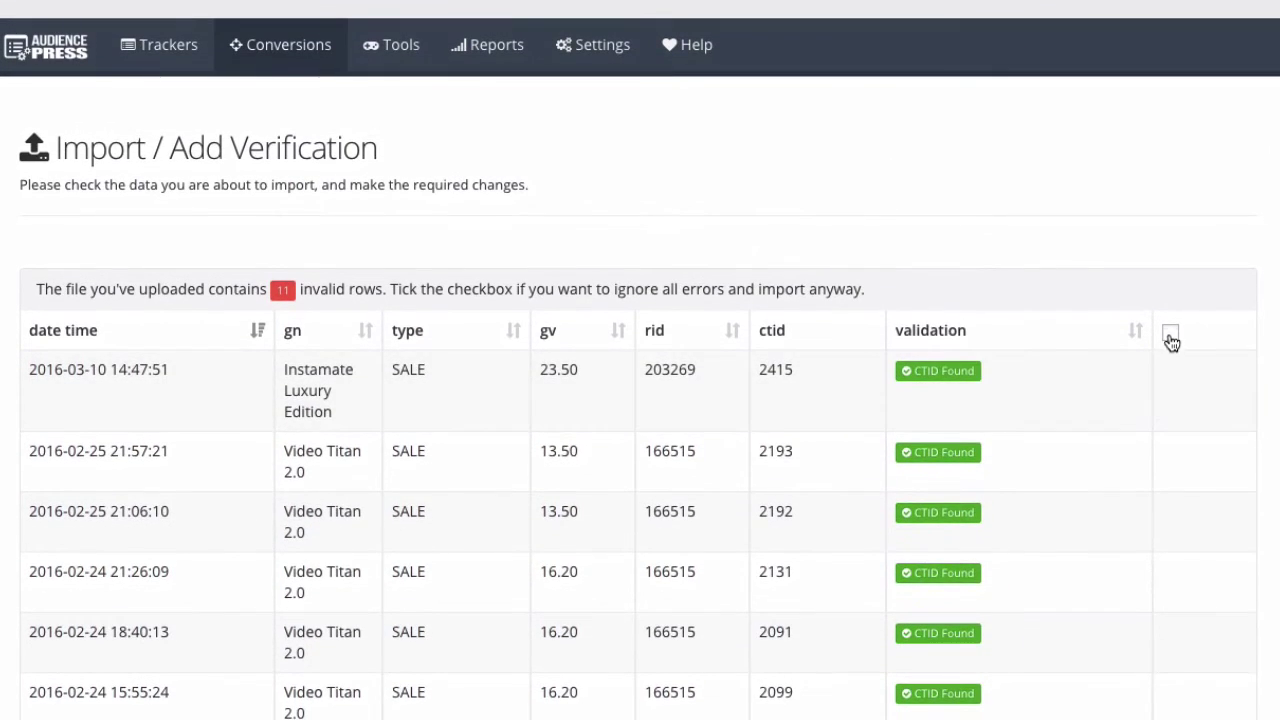
{"action": "left_click", "coordinate": [1171, 336]}
{"action": "scroll", "coordinate": [1107, 432], "scroll_direction": "down", "scroll_amount": 20}
{"action": "scroll", "coordinate": [1107, 440], "scroll_direction": "down", "scroll_amount": 2}
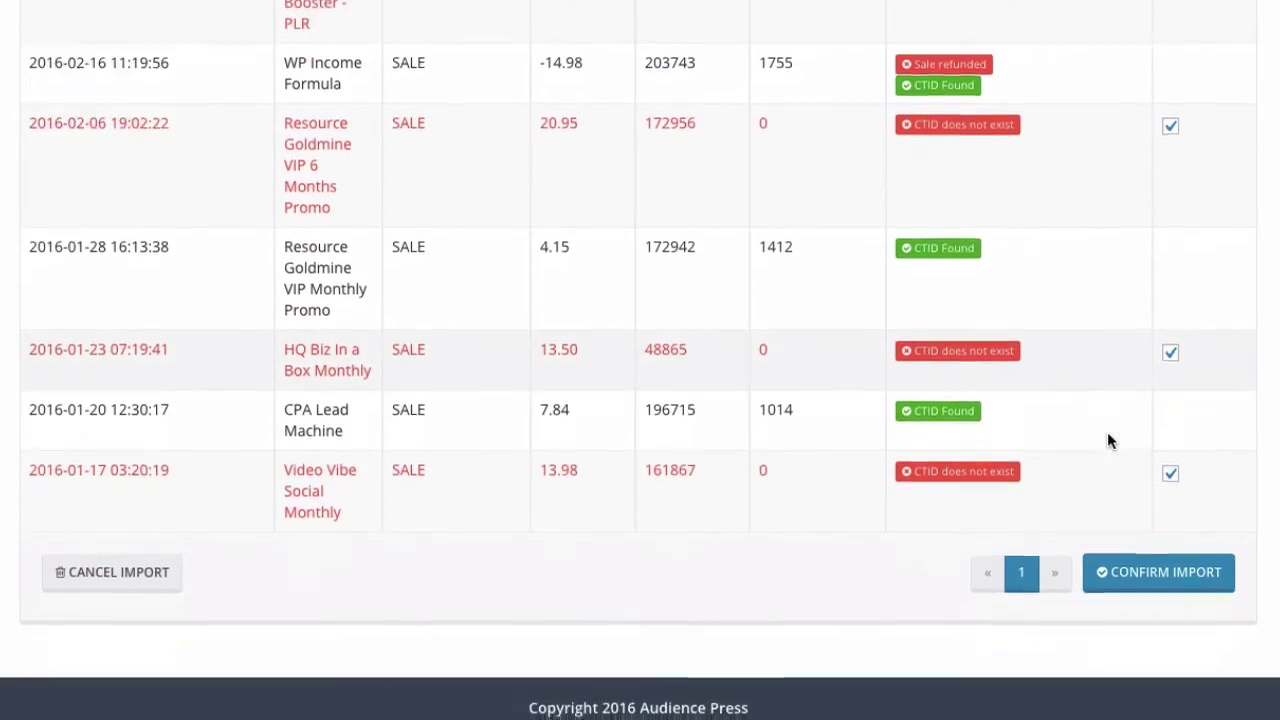
{"action": "left_click", "coordinate": [1136, 583]}
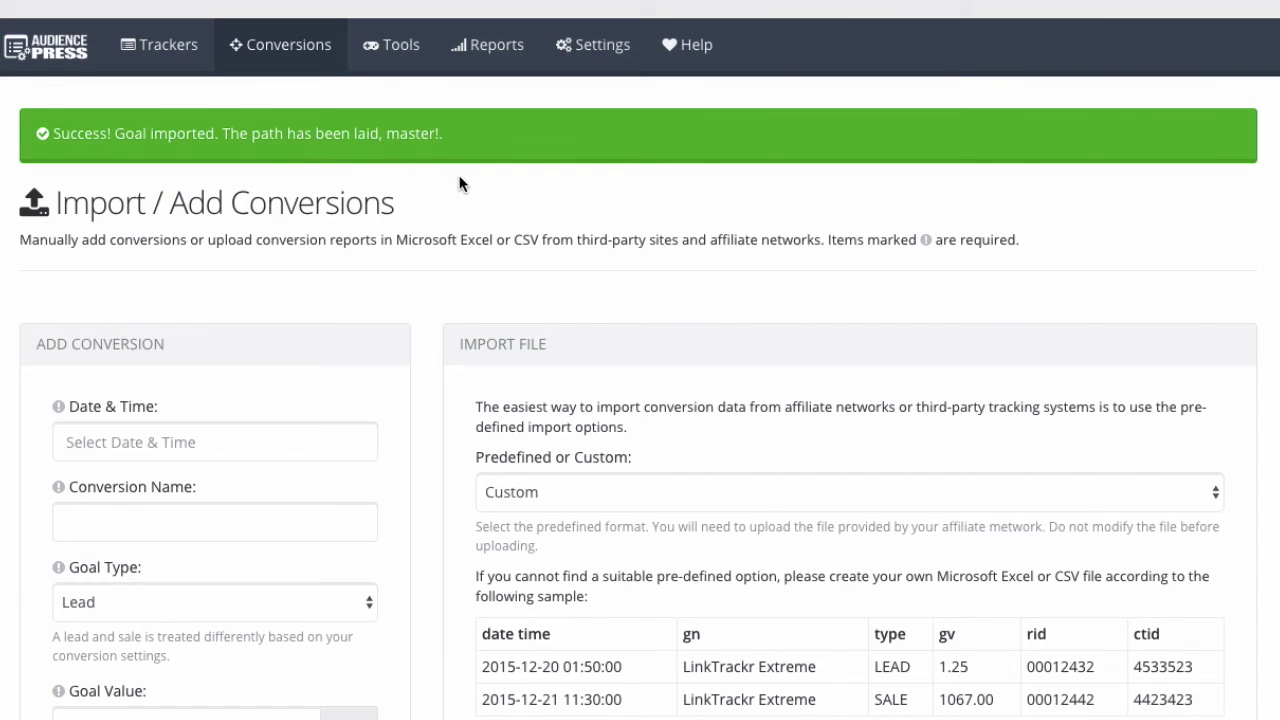
{"action": "left_click", "coordinate": [291, 57]}
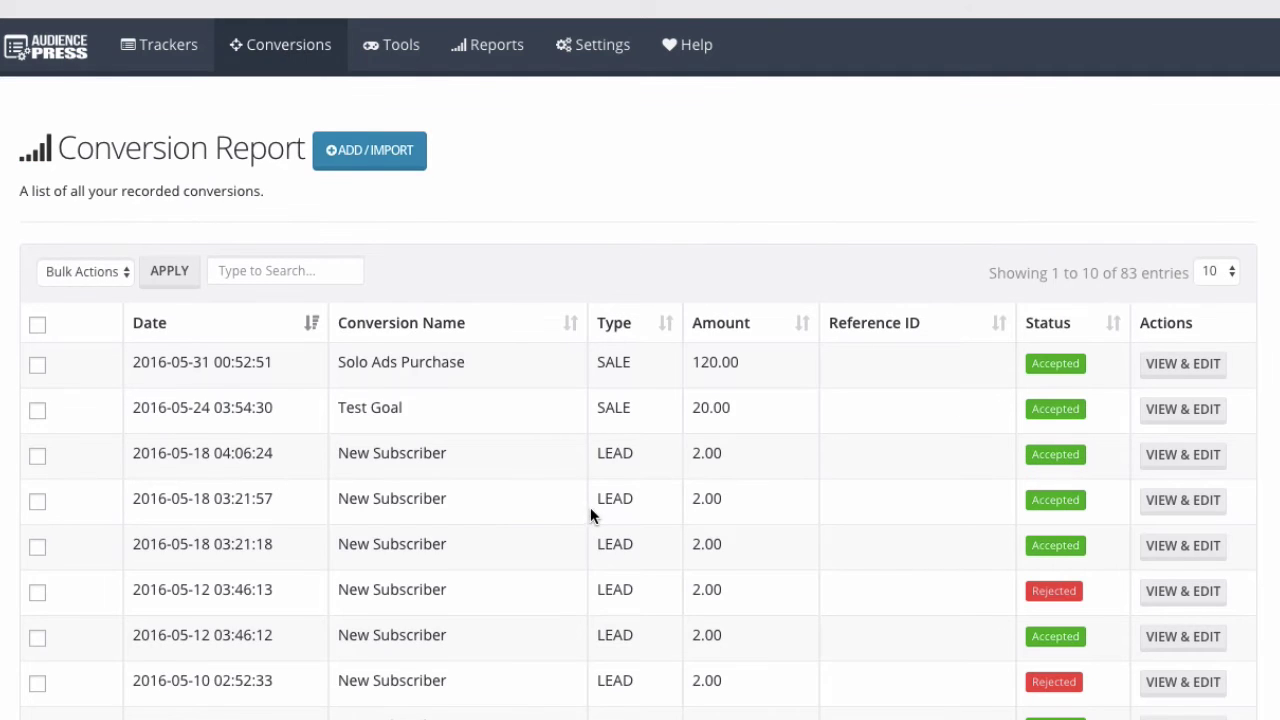
{"action": "scroll", "coordinate": [590, 508], "scroll_direction": "down", "scroll_amount": 1}
{"action": "scroll", "coordinate": [591, 508], "scroll_direction": "down", "scroll_amount": 2}
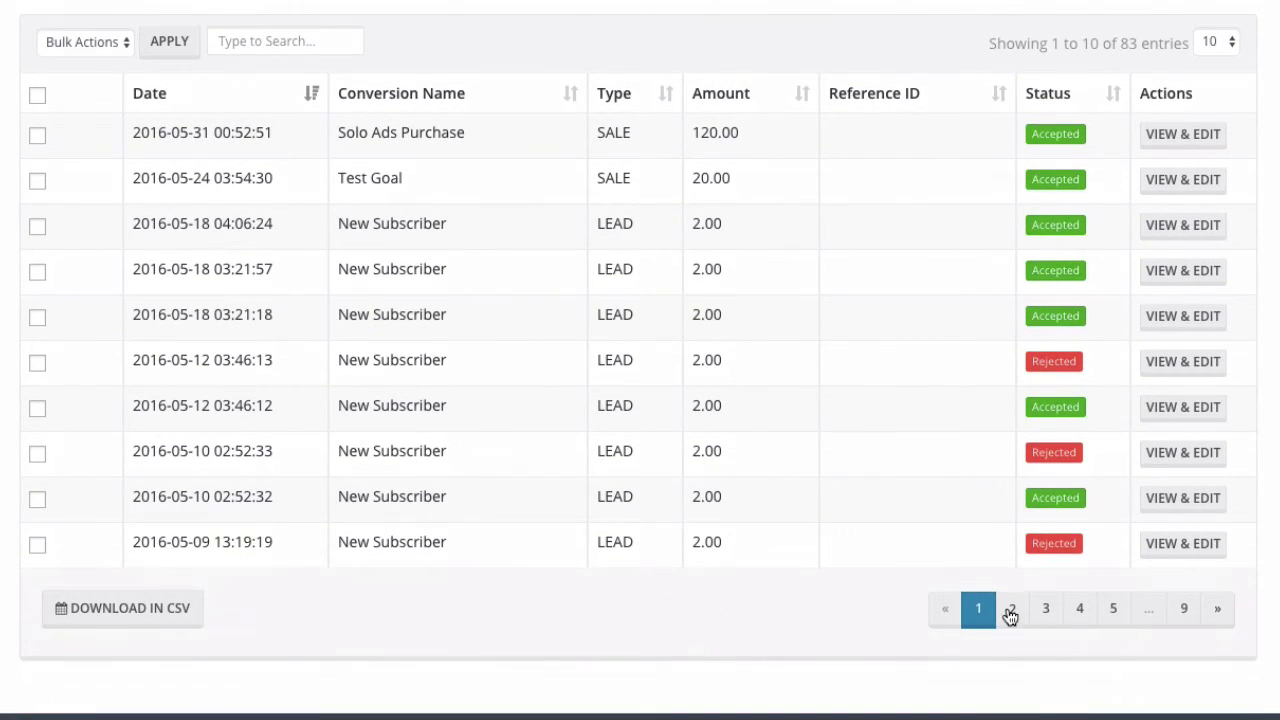
{"action": "scroll", "coordinate": [887, 363], "scroll_direction": "up", "scroll_amount": 2}
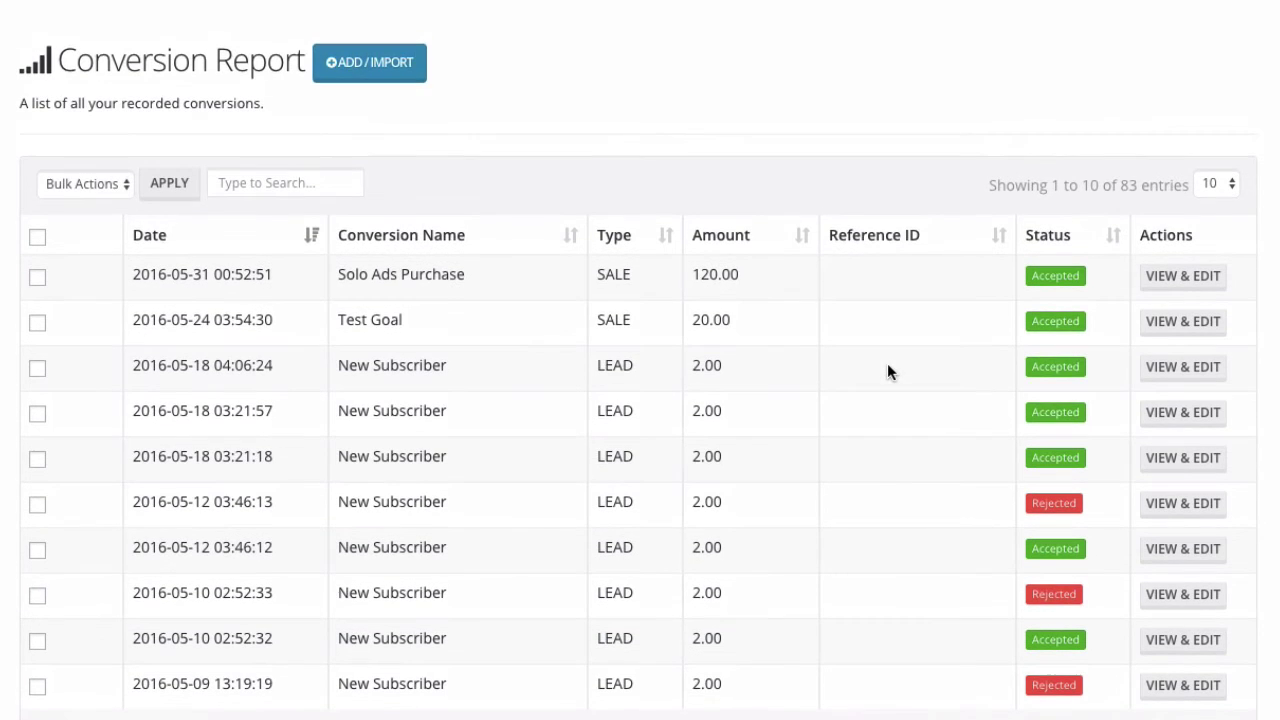
{"action": "left_click", "coordinate": [1224, 178]}
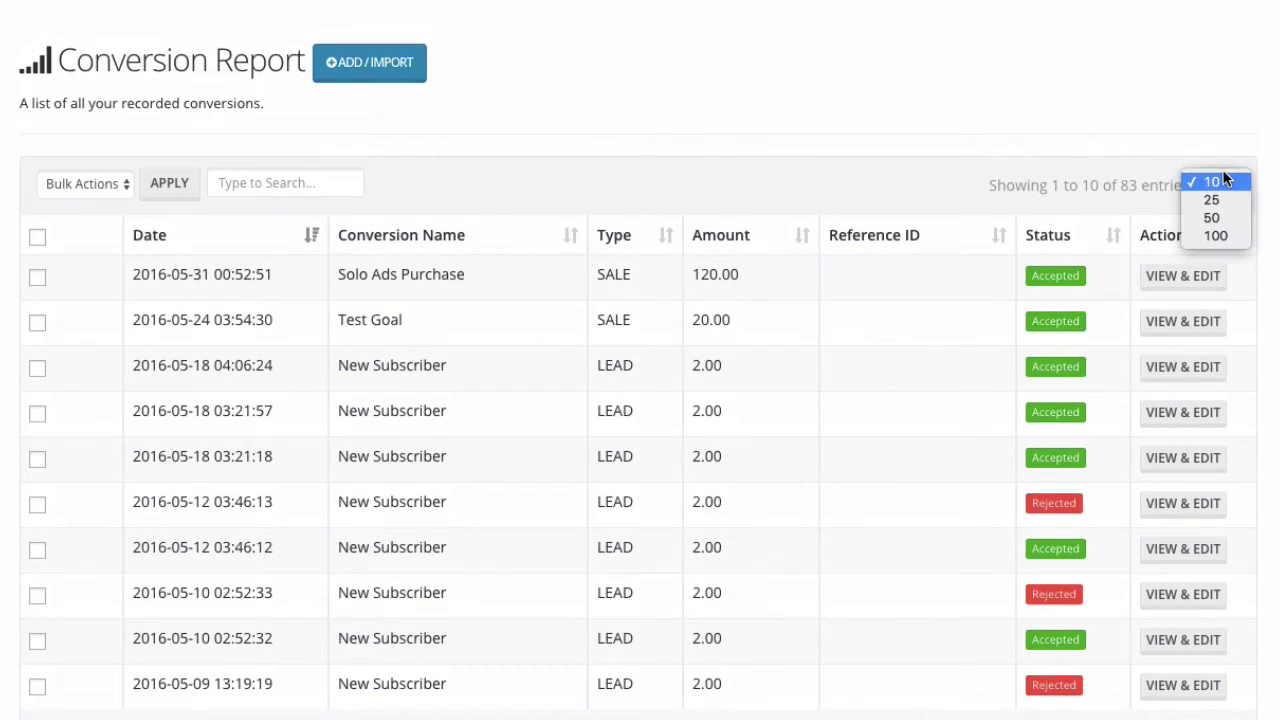
{"action": "left_click", "coordinate": [1226, 233]}
{"action": "scroll", "coordinate": [778, 566], "scroll_direction": "down", "scroll_amount": 15}
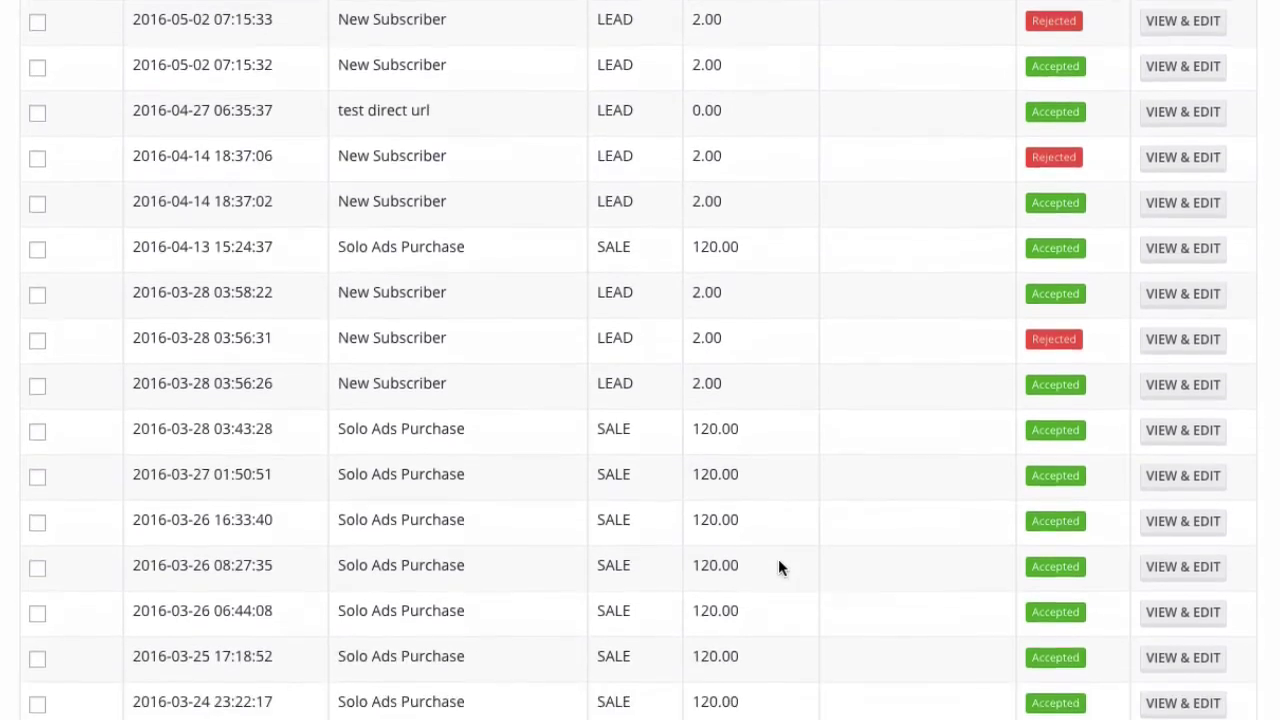
{"action": "scroll", "coordinate": [778, 568], "scroll_direction": "down", "scroll_amount": 4}
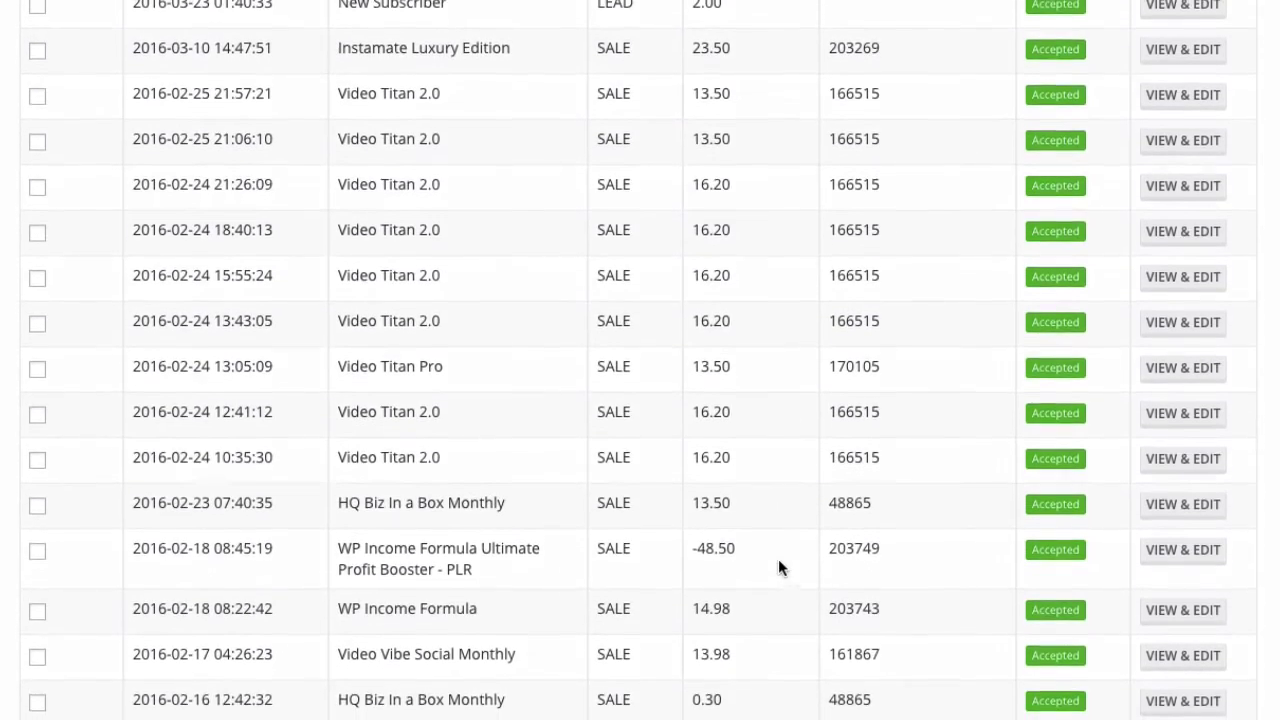
{"action": "scroll", "coordinate": [777, 566], "scroll_direction": "up", "scroll_amount": 1}
{"action": "scroll", "coordinate": [598, 388], "scroll_direction": "up", "scroll_amount": 1}
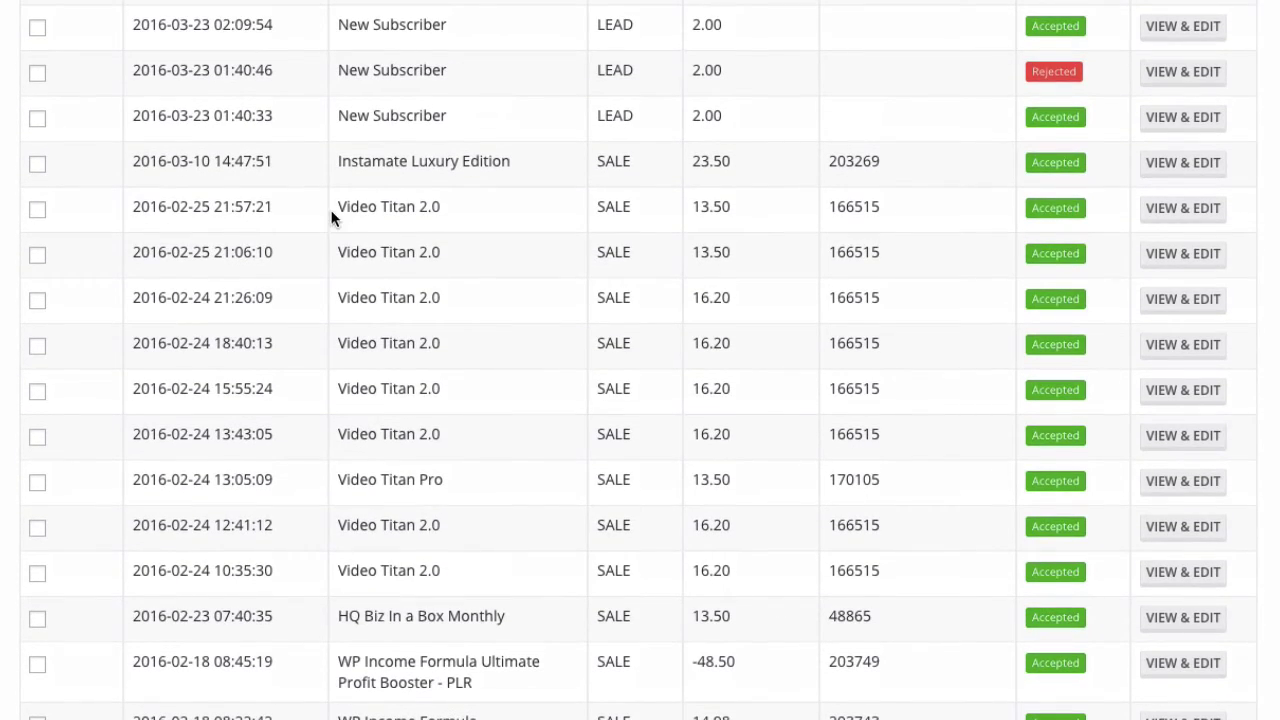
{"action": "left_click_drag", "start_coordinate": [131, 206], "coordinate": [898, 677]}
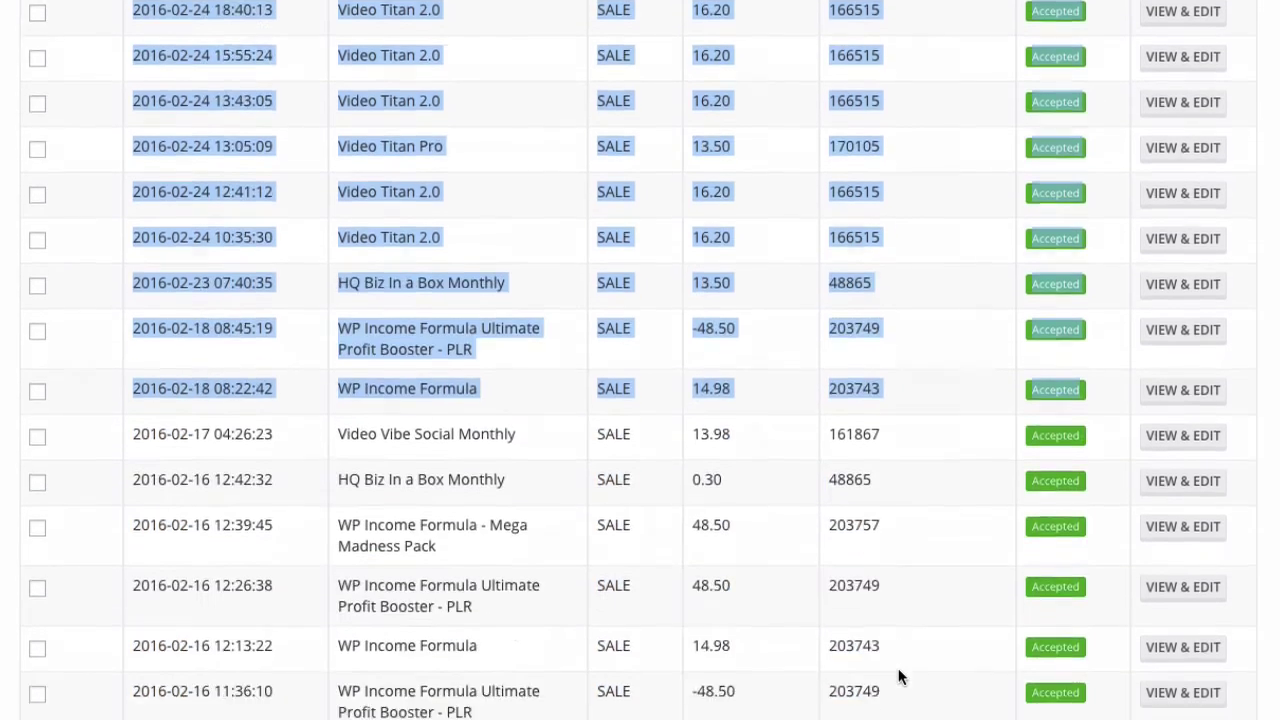
{"action": "scroll", "coordinate": [898, 677], "scroll_direction": "down", "scroll_amount": 1}
{"action": "left_click", "coordinate": [808, 553]}
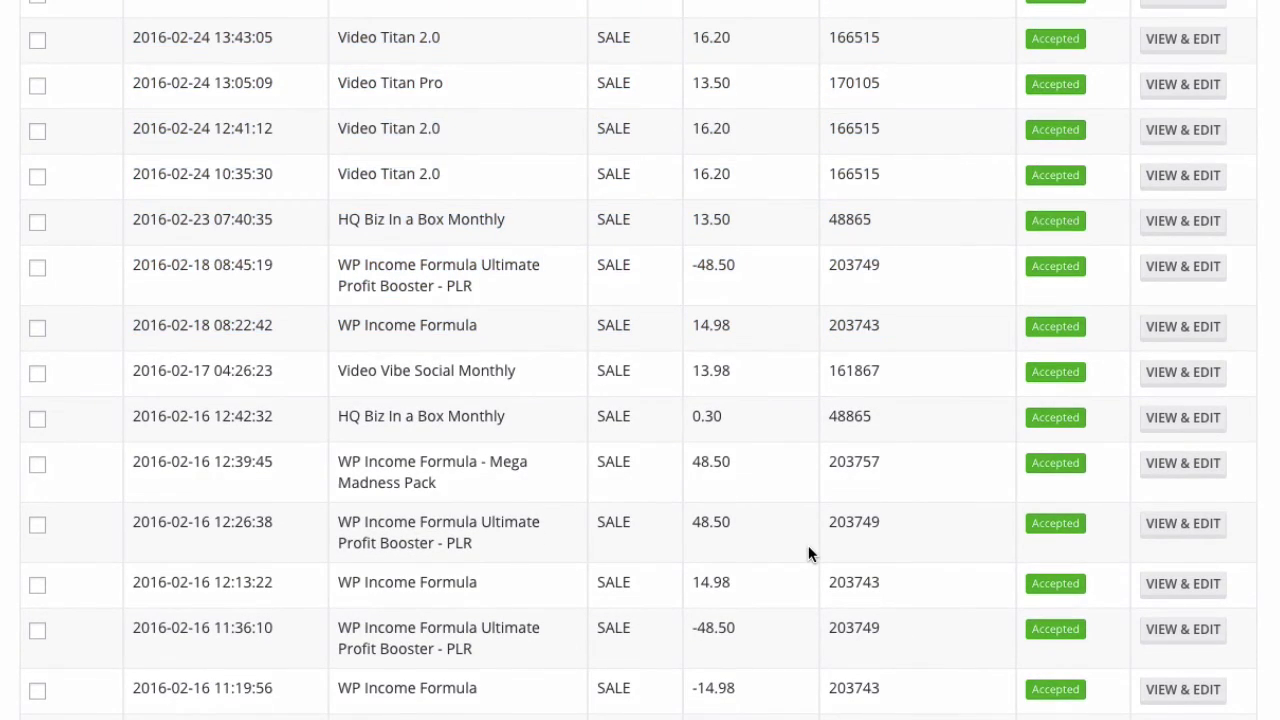
{"action": "scroll", "coordinate": [808, 553], "scroll_direction": "up", "scroll_amount": 4}
{"action": "scroll", "coordinate": [808, 553], "scroll_direction": "down", "scroll_amount": 5}
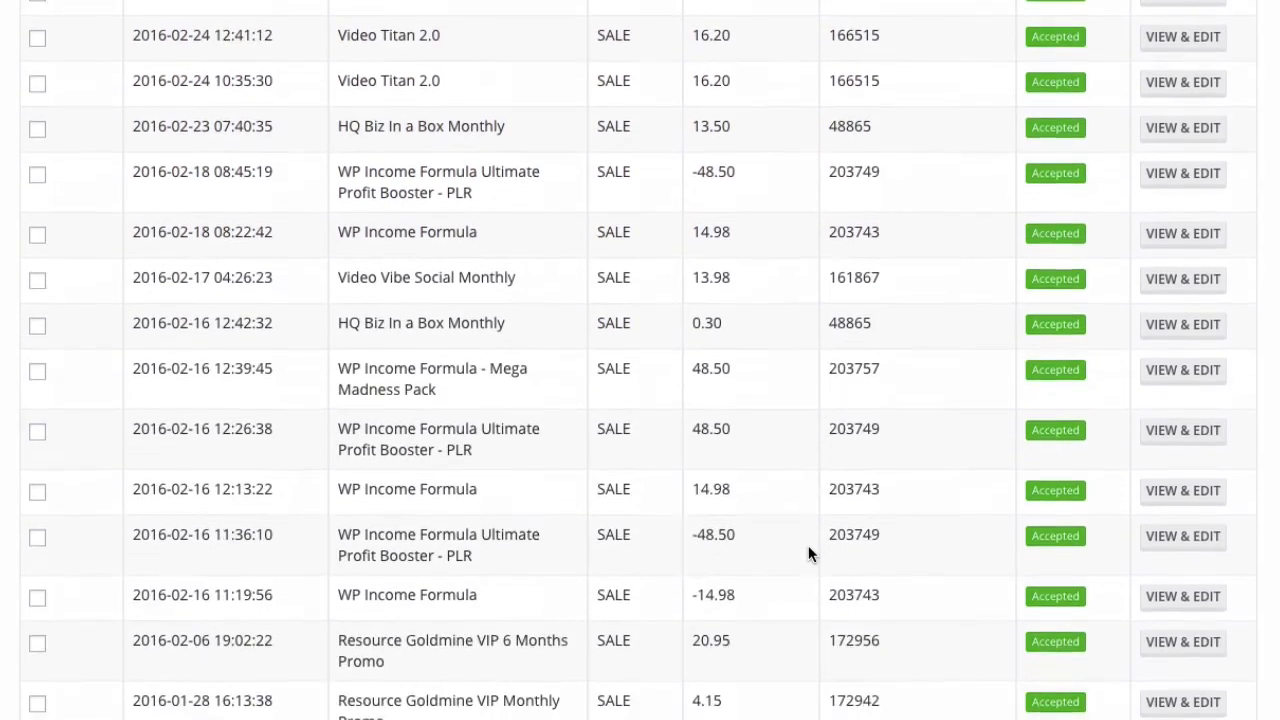
{"action": "scroll", "coordinate": [809, 553], "scroll_direction": "down", "scroll_amount": 4}
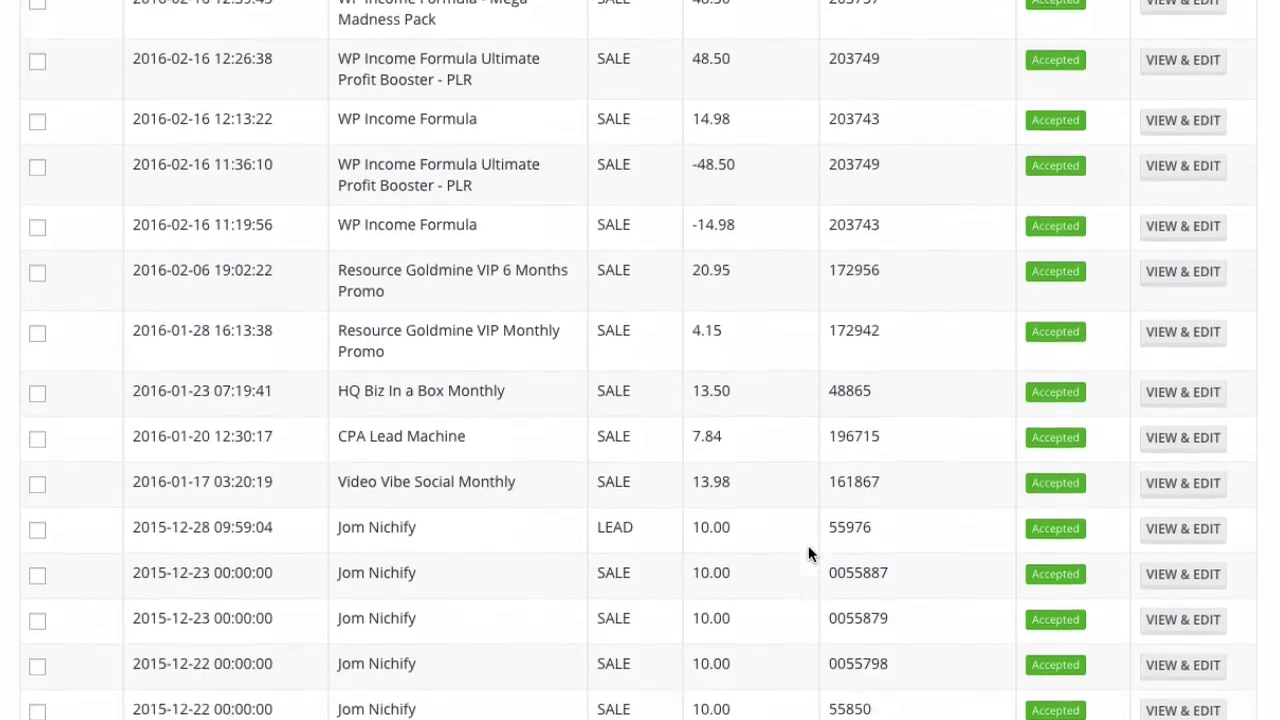
{"action": "scroll", "coordinate": [808, 553], "scroll_direction": "down", "scroll_amount": 2}
{"action": "scroll", "coordinate": [808, 553], "scroll_direction": "up", "scroll_amount": 1}
{"action": "scroll", "coordinate": [808, 553], "scroll_direction": "up", "scroll_amount": 15}
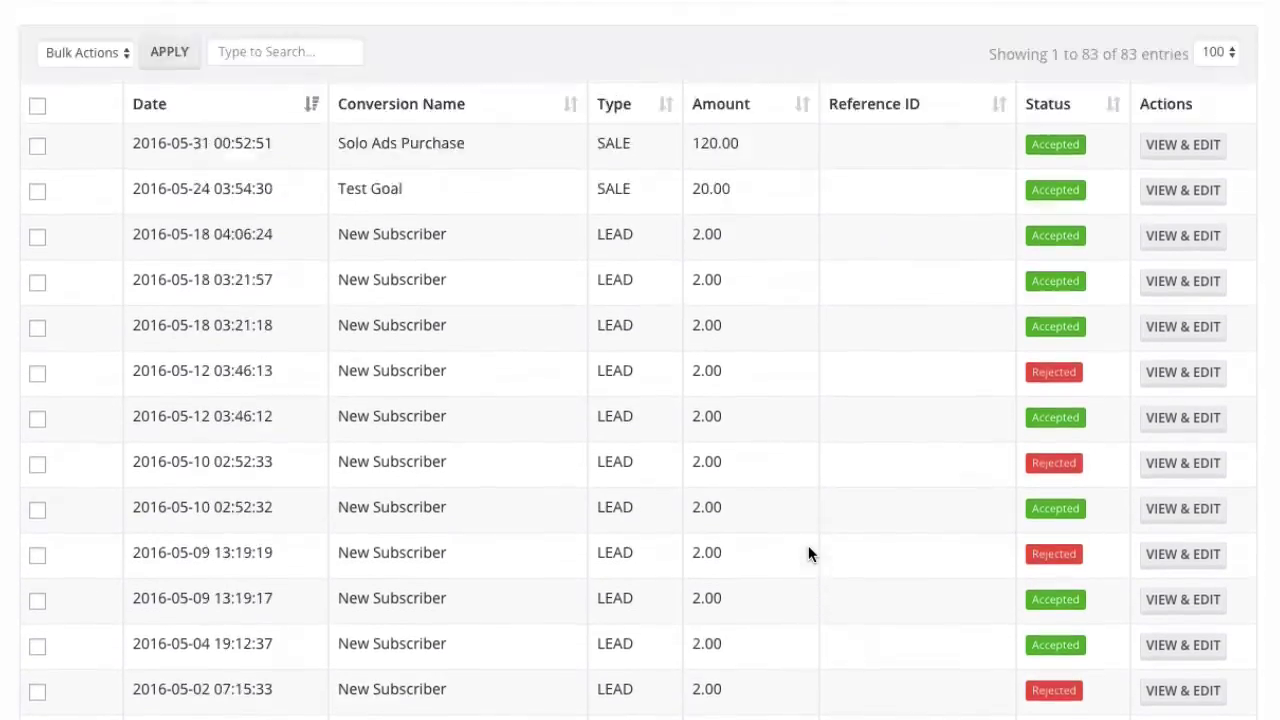
{"action": "scroll", "coordinate": [852, 457], "scroll_direction": "down", "scroll_amount": 8}
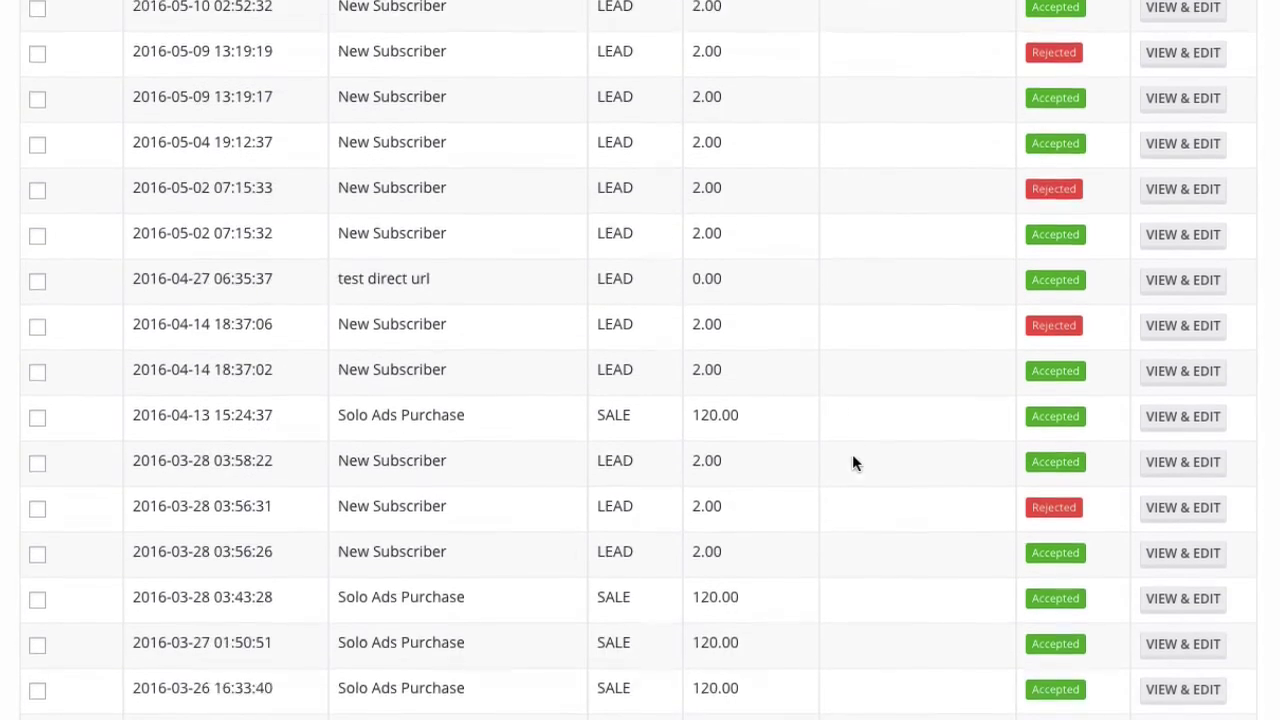
{"action": "scroll", "coordinate": [852, 454], "scroll_direction": "down", "scroll_amount": 16}
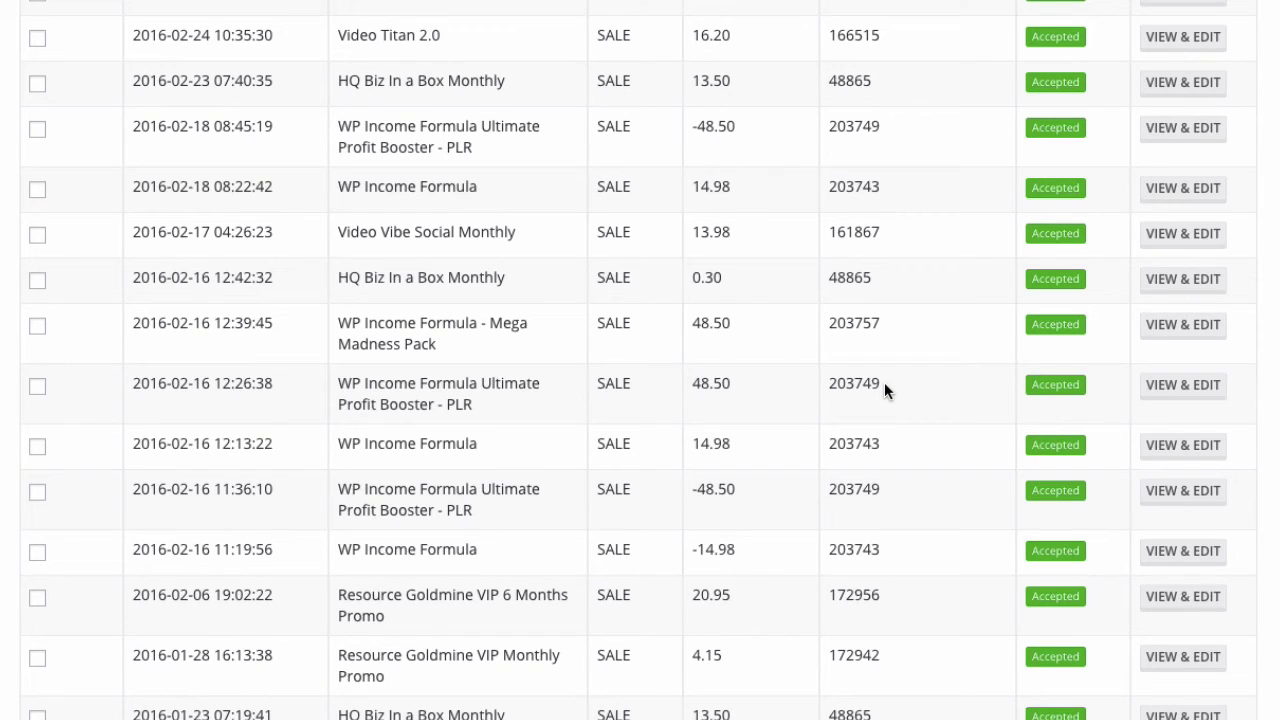
{"action": "scroll", "coordinate": [883, 414], "scroll_direction": "down", "scroll_amount": 1}
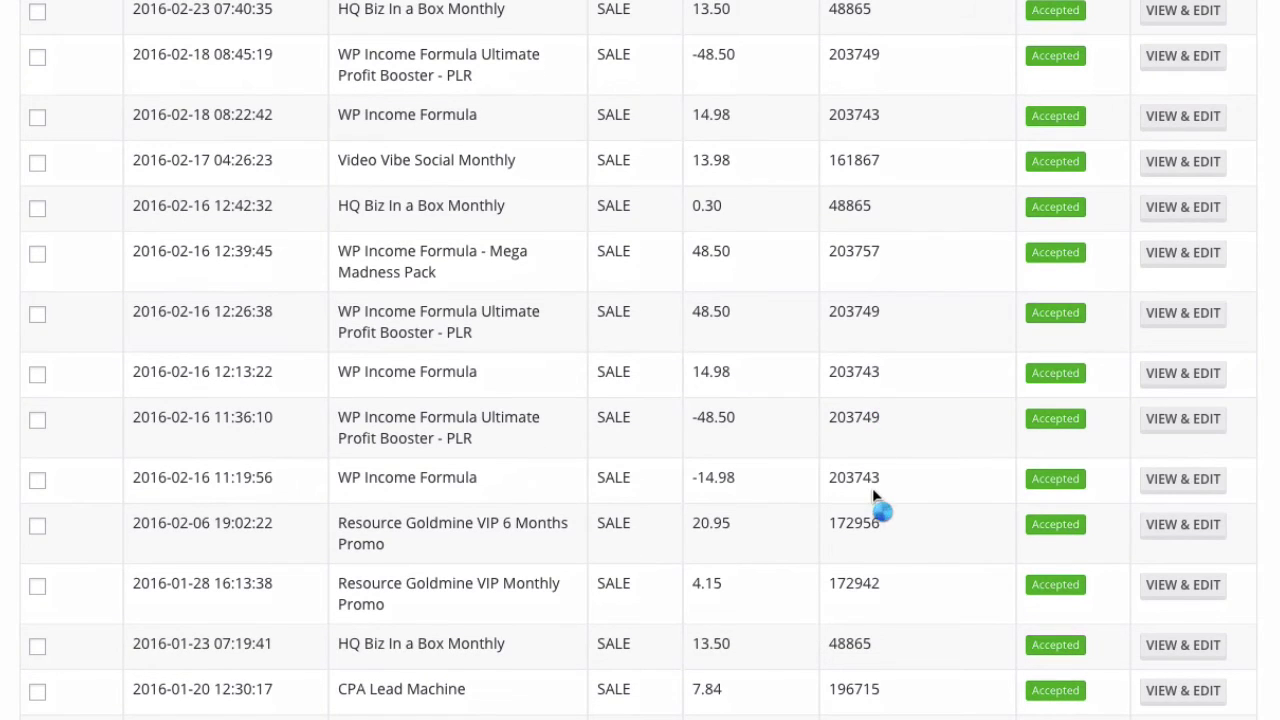
{"action": "scroll", "coordinate": [873, 497], "scroll_direction": "down", "scroll_amount": 1}
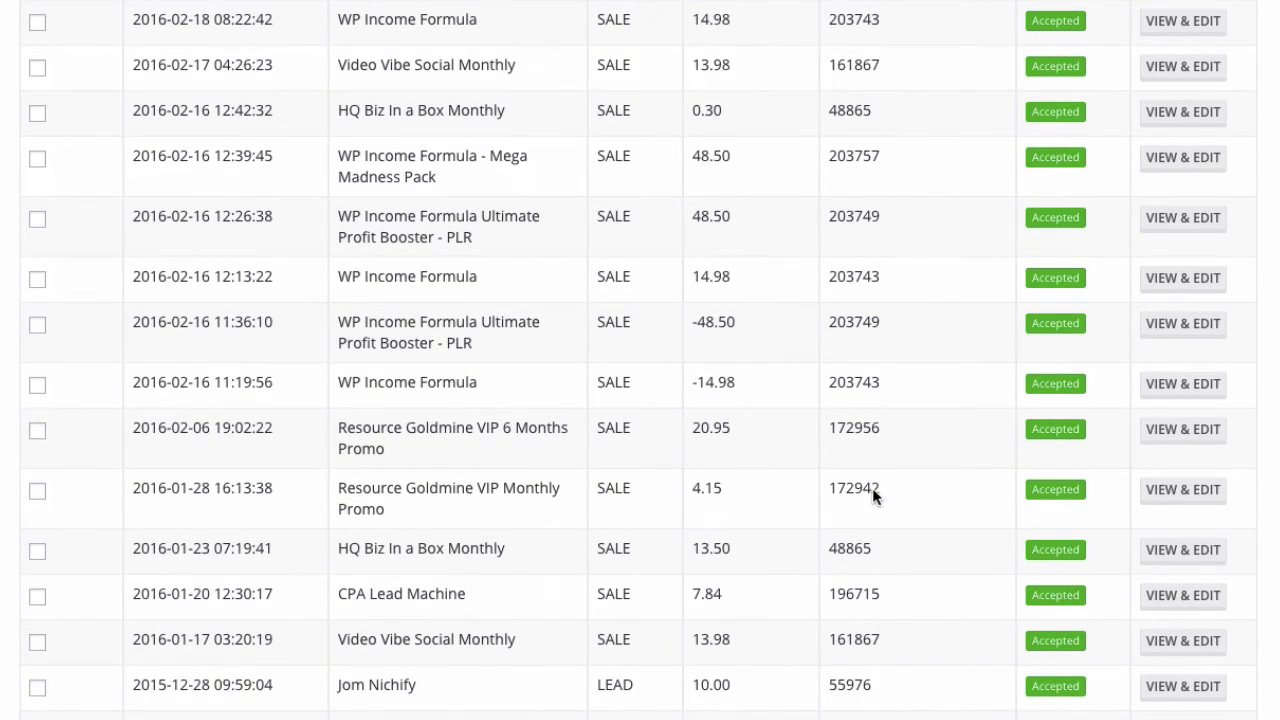
{"action": "scroll", "coordinate": [873, 497], "scroll_direction": "down", "scroll_amount": 1}
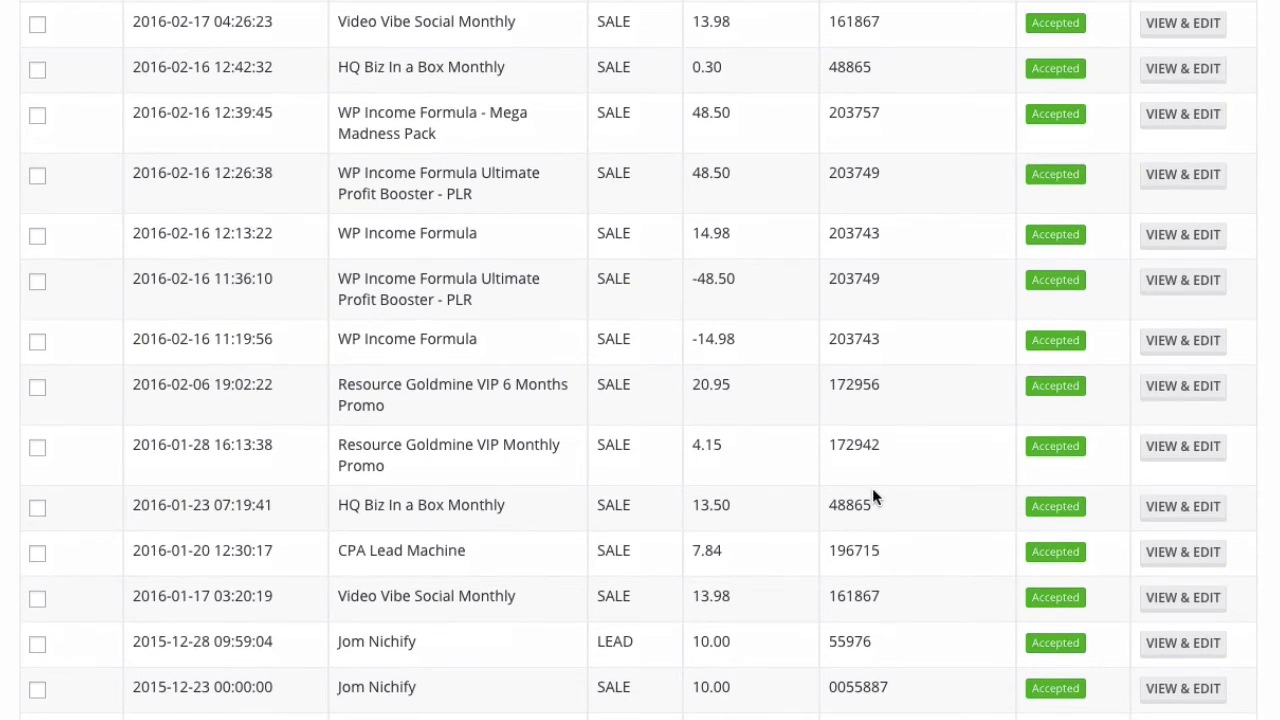
{"action": "scroll", "coordinate": [873, 497], "scroll_direction": "down", "scroll_amount": 5}
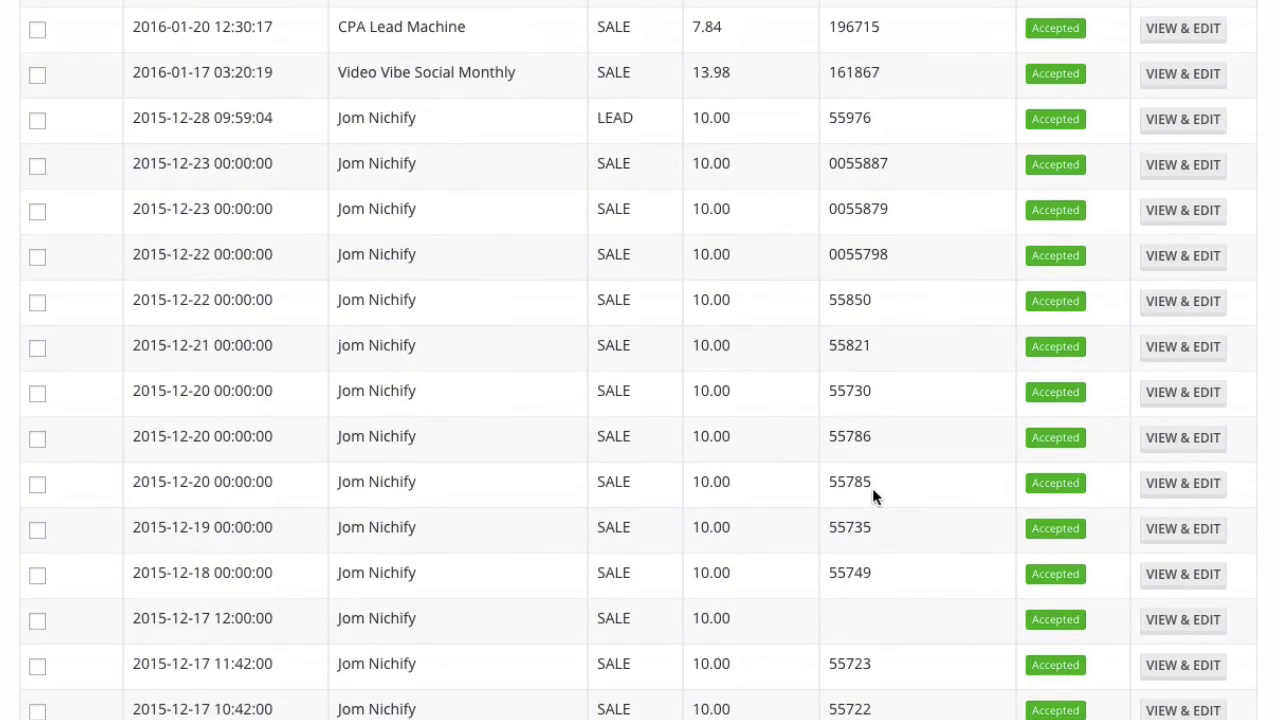
{"action": "scroll", "coordinate": [873, 497], "scroll_direction": "up", "scroll_amount": 8}
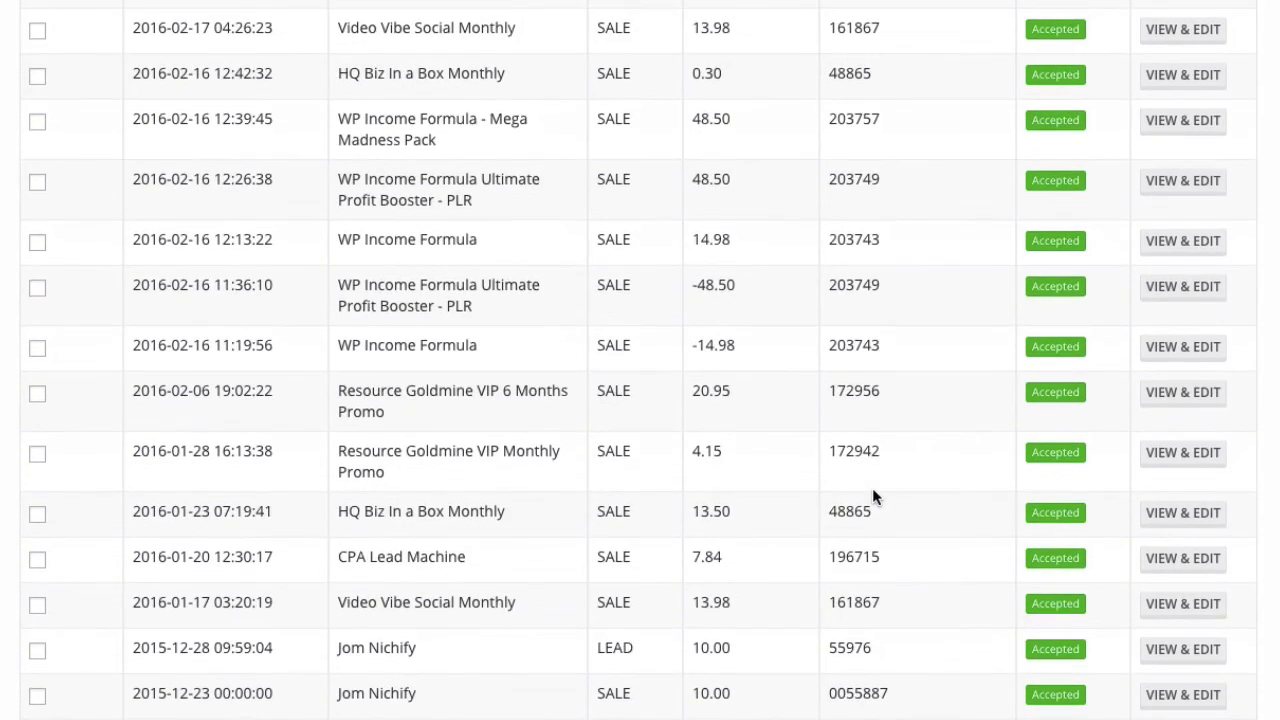
{"action": "scroll", "coordinate": [873, 497], "scroll_direction": "up", "scroll_amount": 4}
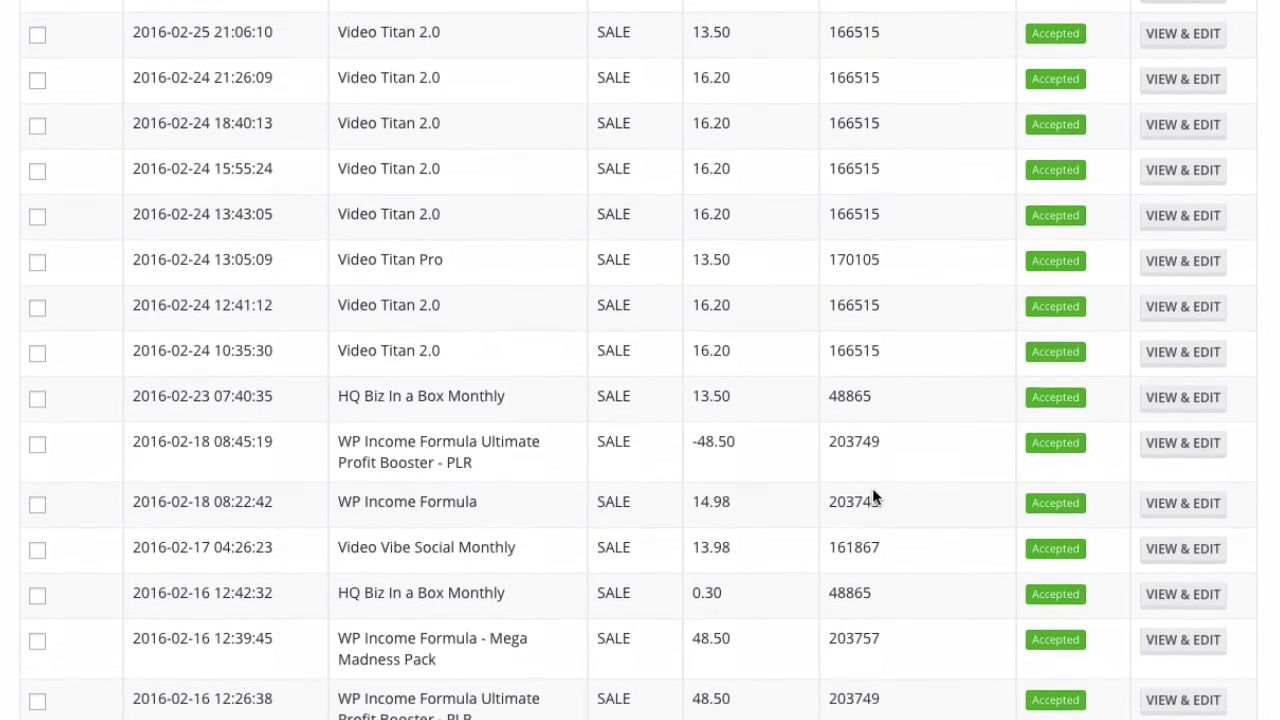
{"action": "scroll", "coordinate": [873, 497], "scroll_direction": "up", "scroll_amount": 2}
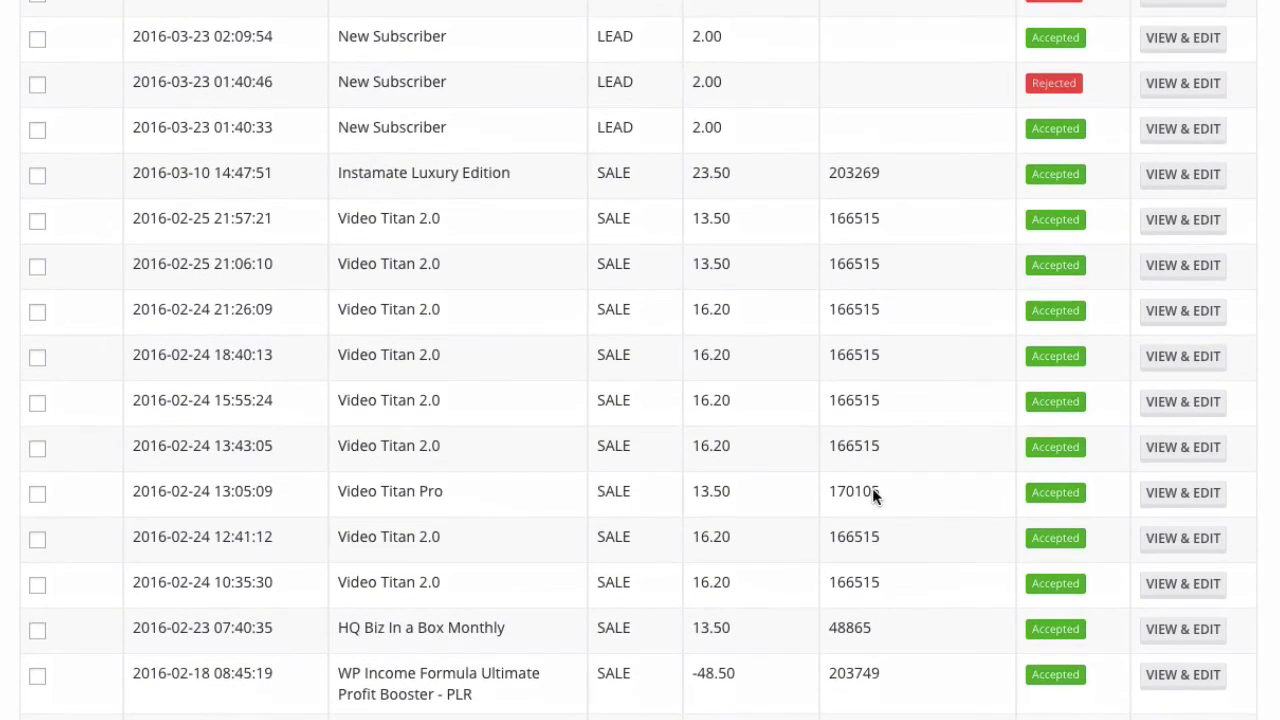
Open the 2016-02-25 Video Titan 2.0 sale's details and review its conversion notes.
{"action": "left_click", "coordinate": [1172, 237]}
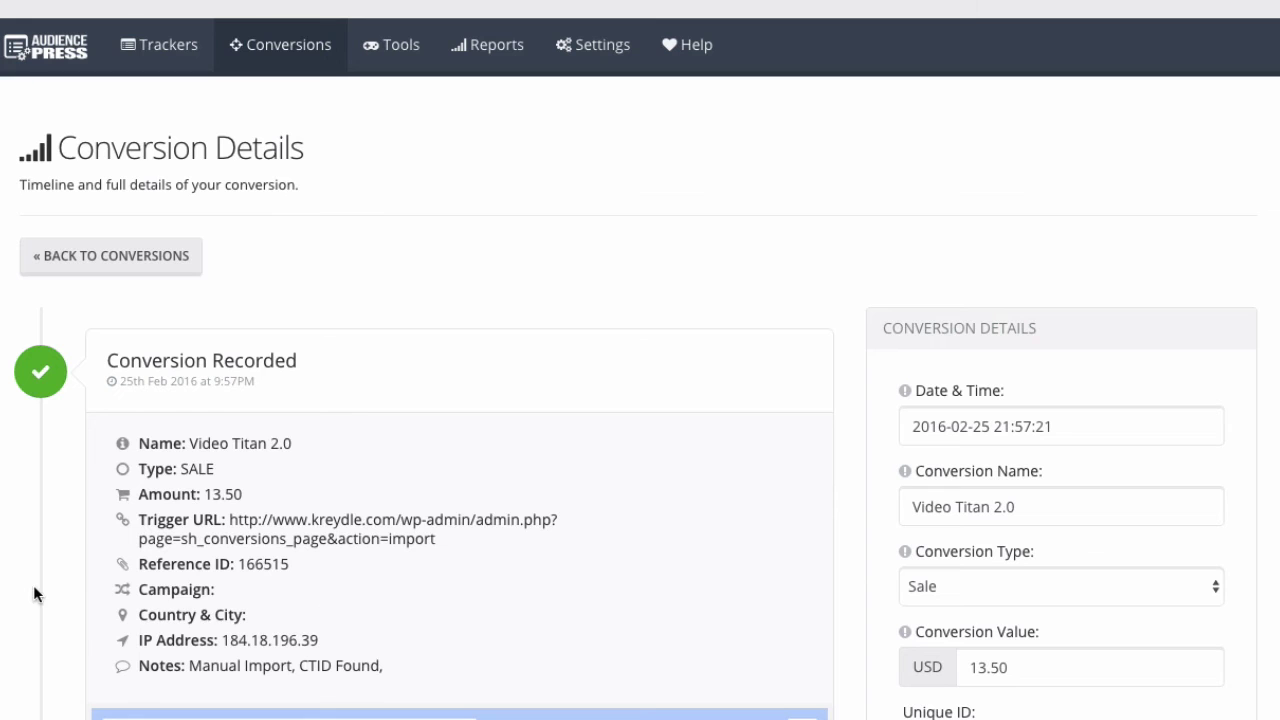
{"action": "scroll", "coordinate": [34, 669], "scroll_direction": "down", "scroll_amount": 4}
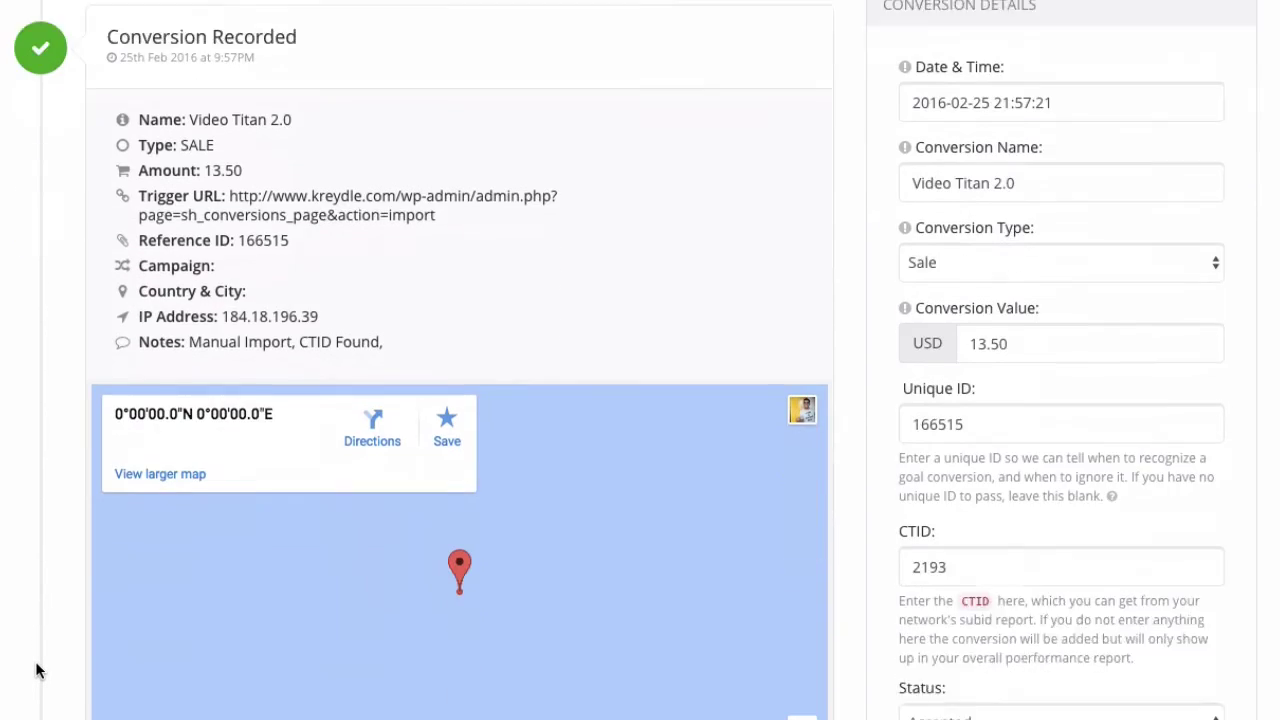
{"action": "scroll", "coordinate": [36, 670], "scroll_direction": "down", "scroll_amount": 4}
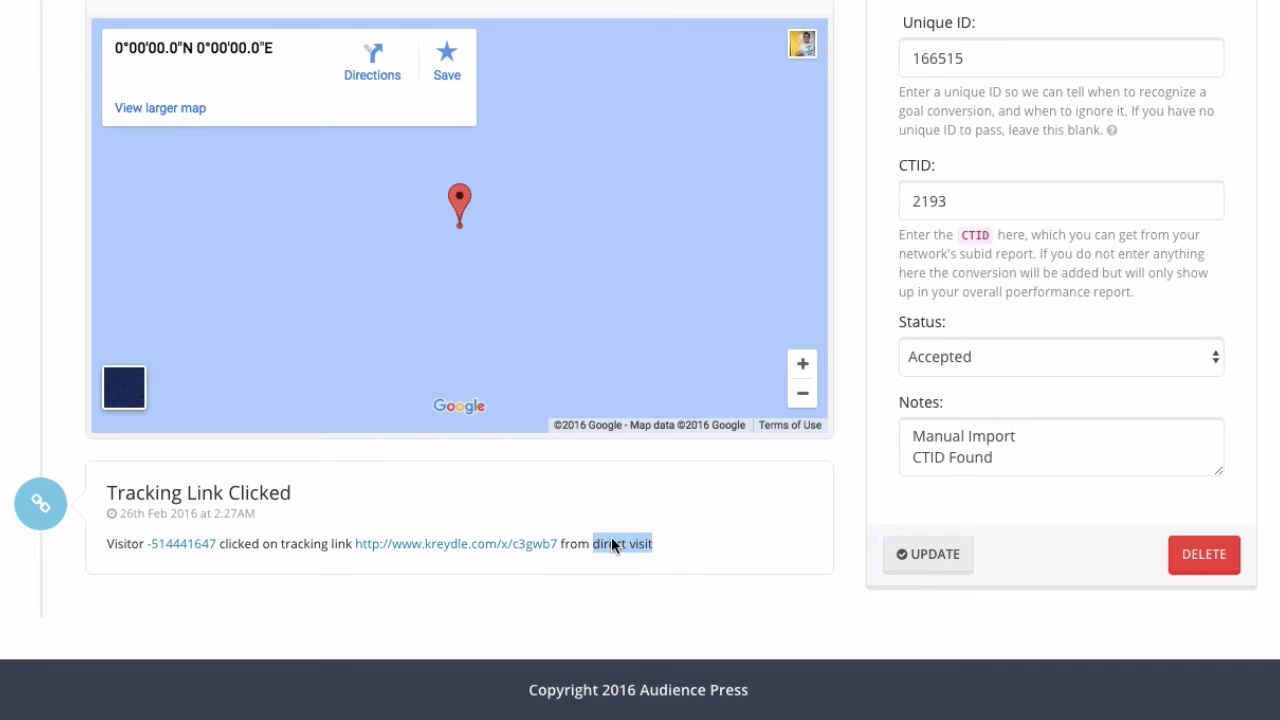
{"action": "left_click", "coordinate": [778, 531]}
{"action": "left_click", "coordinate": [914, 434]}
{"action": "left_click_drag", "start_coordinate": [914, 434], "coordinate": [1001, 451]}
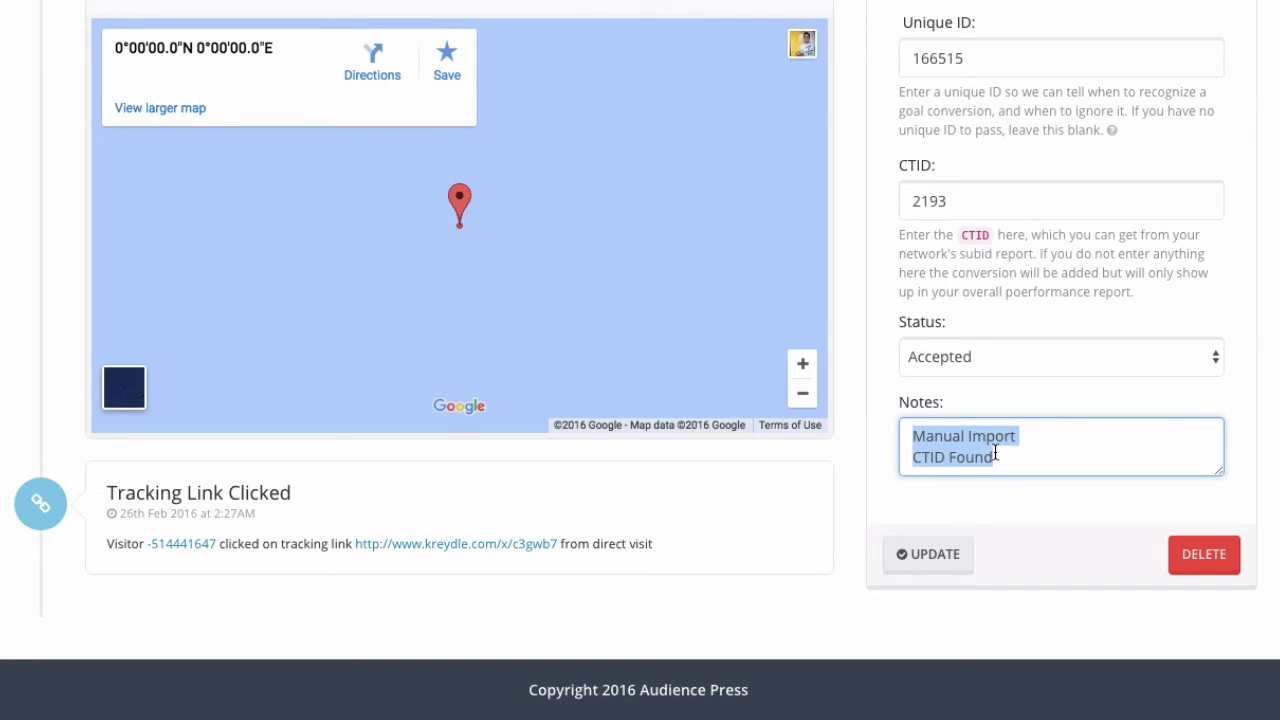
{"action": "left_click", "coordinate": [890, 389]}
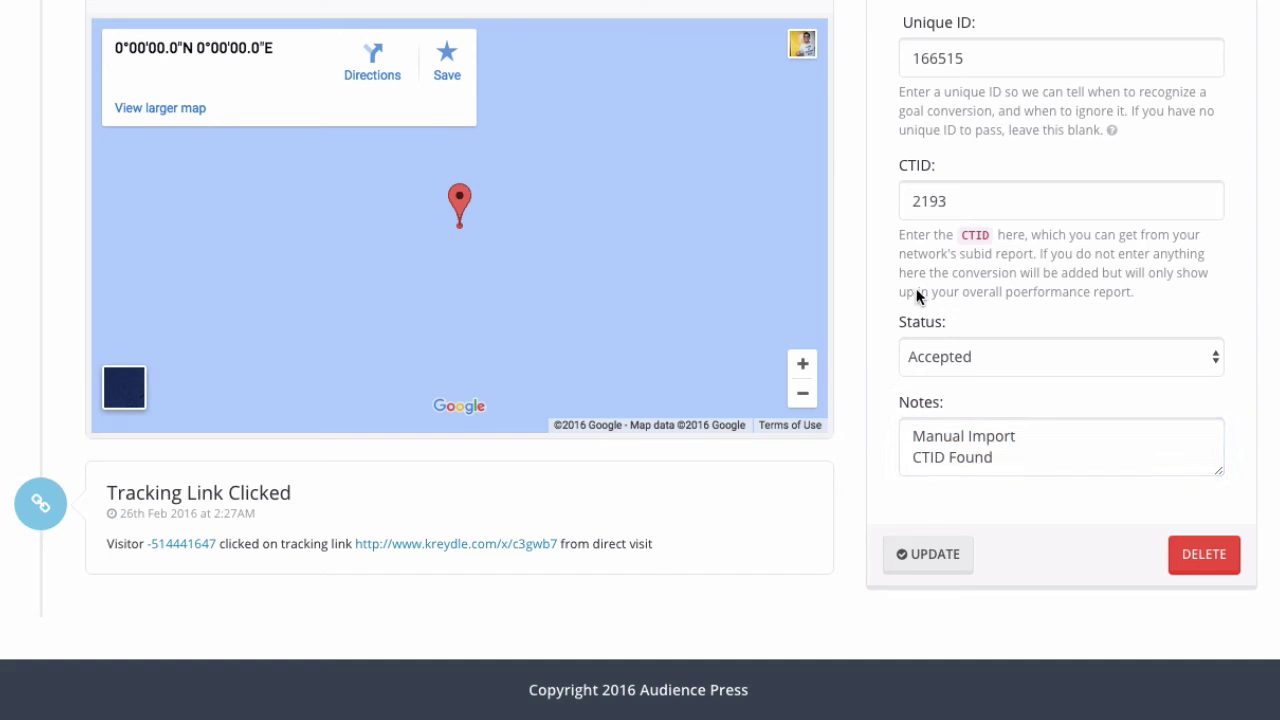
Check the status choices, keeping Accepted, and inspect the CTID 2193 and Unique ID fields.
{"action": "scroll", "coordinate": [891, 369], "scroll_direction": "up", "scroll_amount": 1}
{"action": "left_click", "coordinate": [928, 406]}
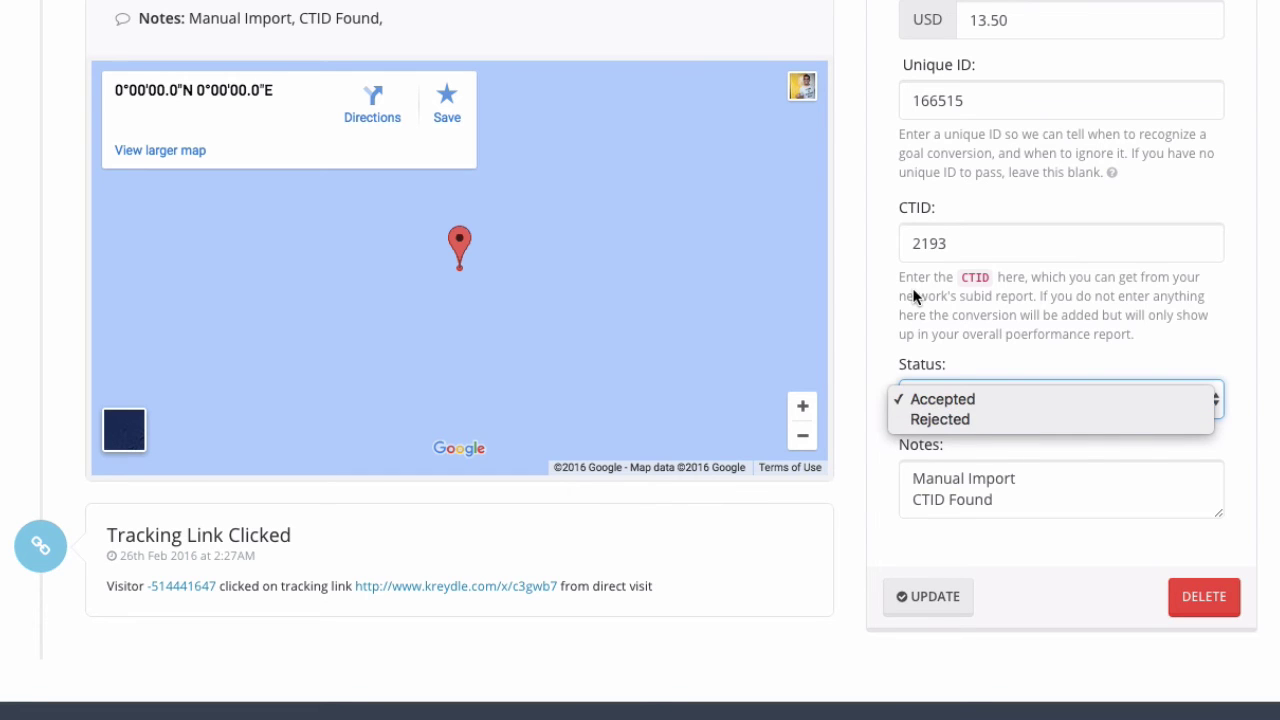
{"action": "left_click", "coordinate": [890, 328]}
{"action": "scroll", "coordinate": [890, 328], "scroll_direction": "up", "scroll_amount": 2}
{"action": "scroll", "coordinate": [890, 328], "scroll_direction": "up", "scroll_amount": 2}
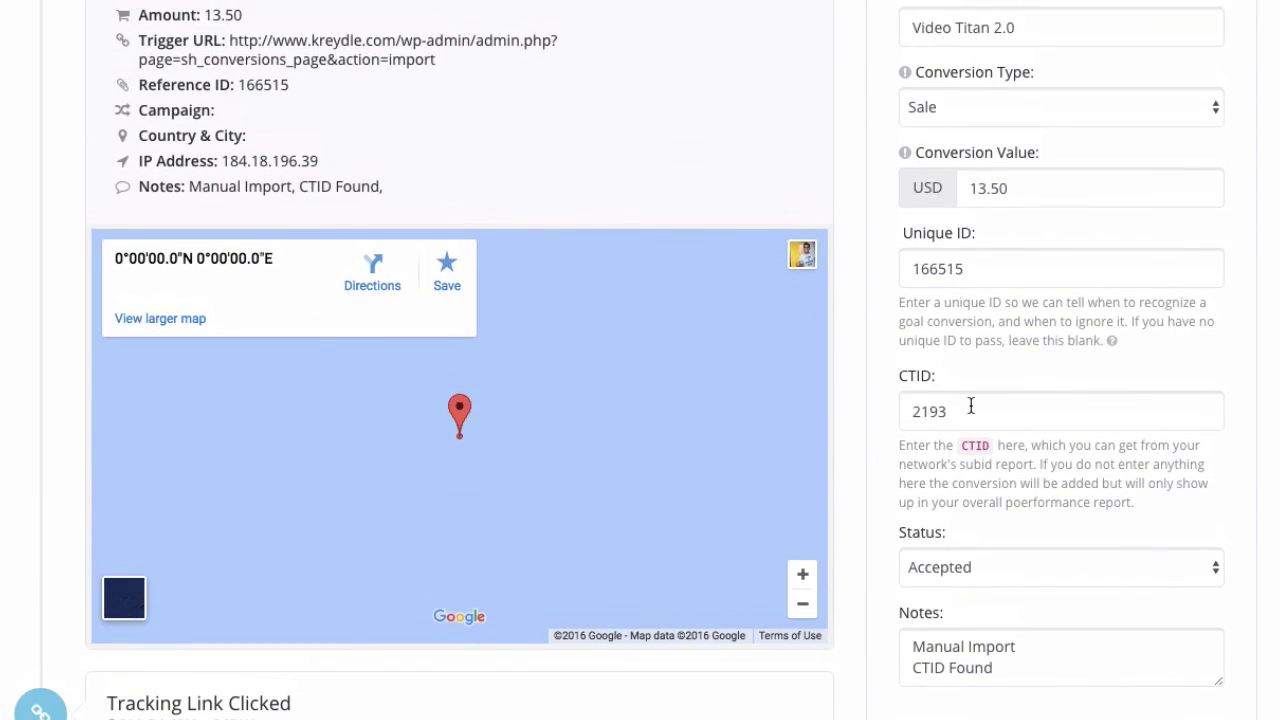
{"action": "left_click", "coordinate": [970, 406]}
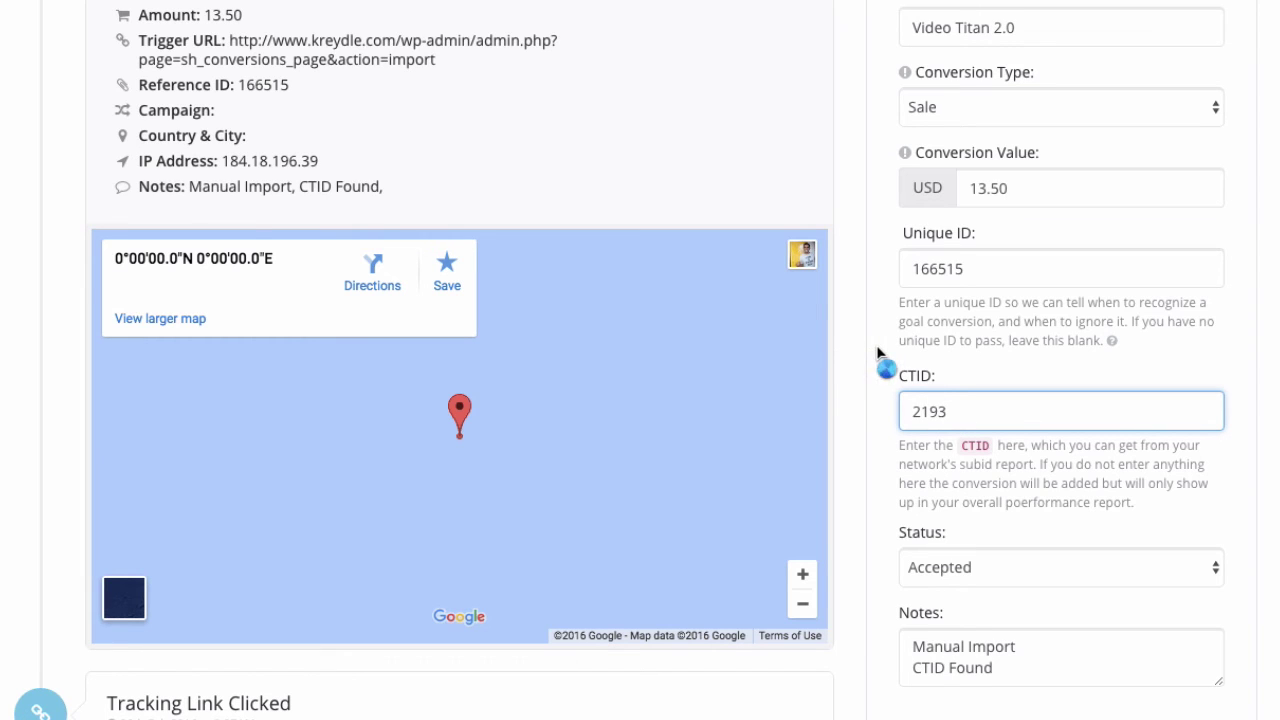
{"action": "scroll", "coordinate": [880, 355], "scroll_direction": "up", "scroll_amount": 1}
{"action": "left_click", "coordinate": [990, 349]}
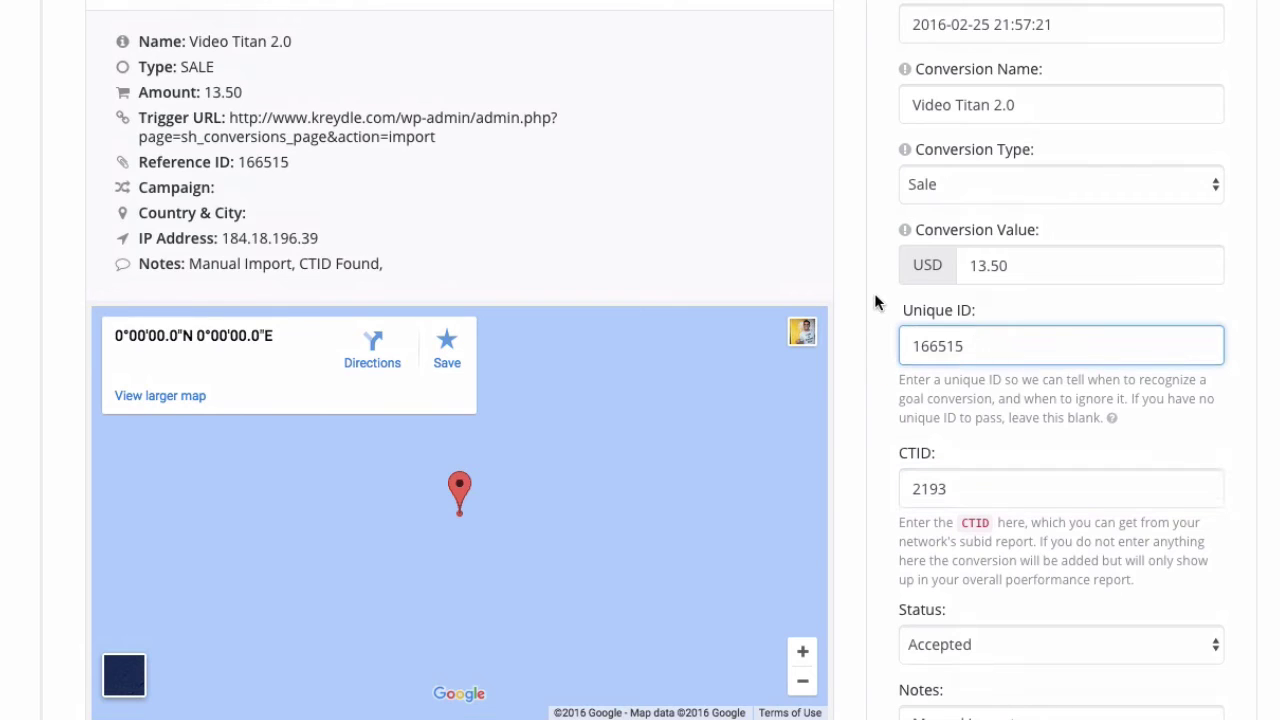
Inspect the USD currency and the conversion type choices, leaving the type as Sale.
{"action": "scroll", "coordinate": [870, 296], "scroll_direction": "up", "scroll_amount": 2}
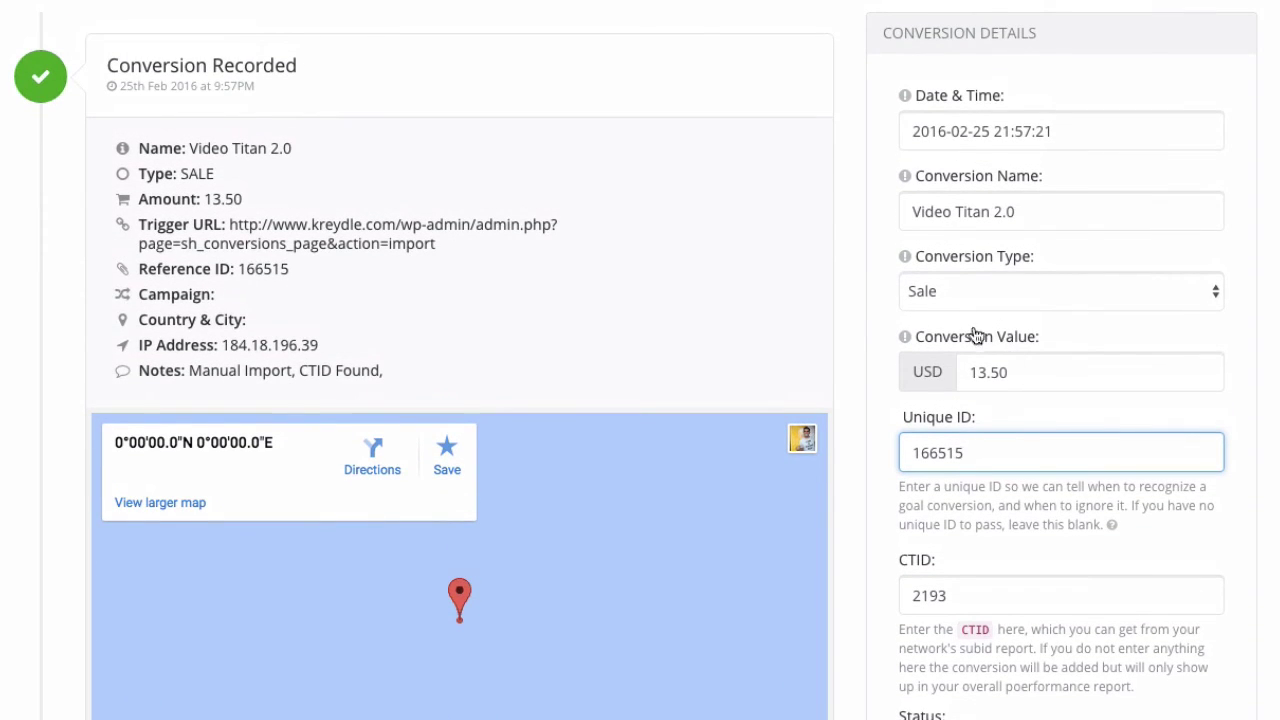
{"action": "left_click_drag", "start_coordinate": [941, 370], "coordinate": [918, 374]}
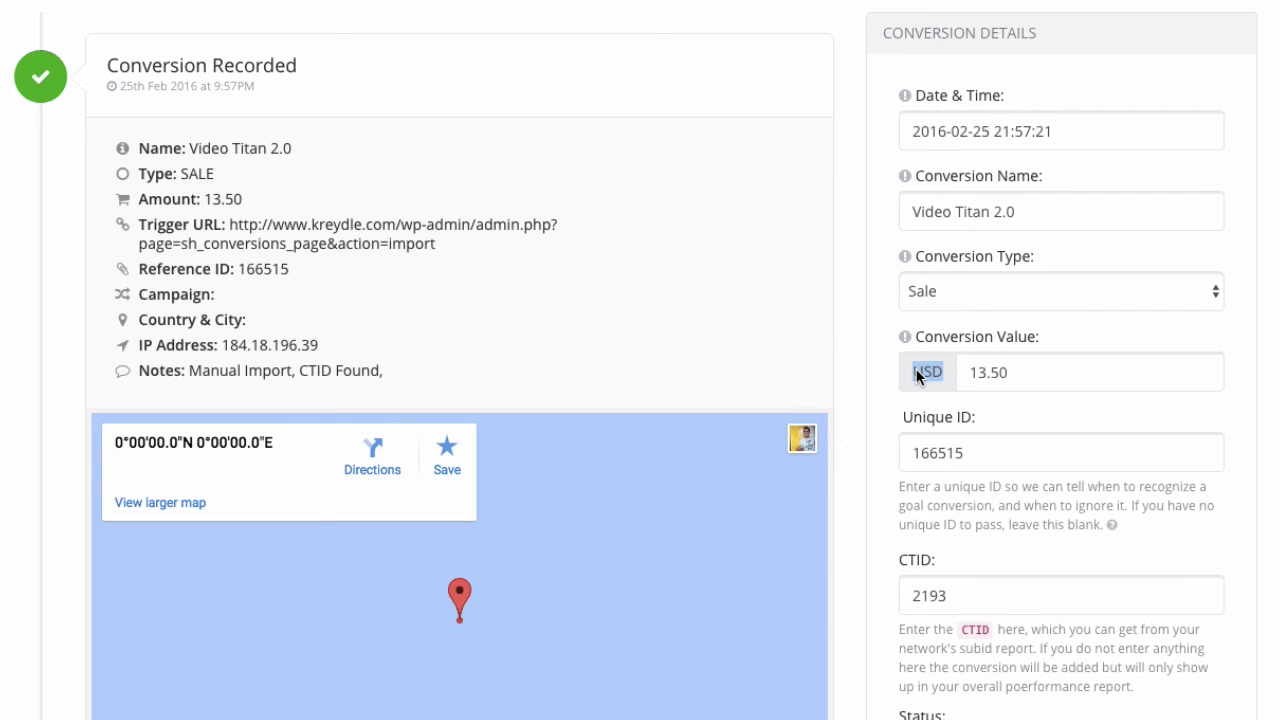
{"action": "left_click", "coordinate": [866, 318]}
{"action": "left_click", "coordinate": [988, 308]}
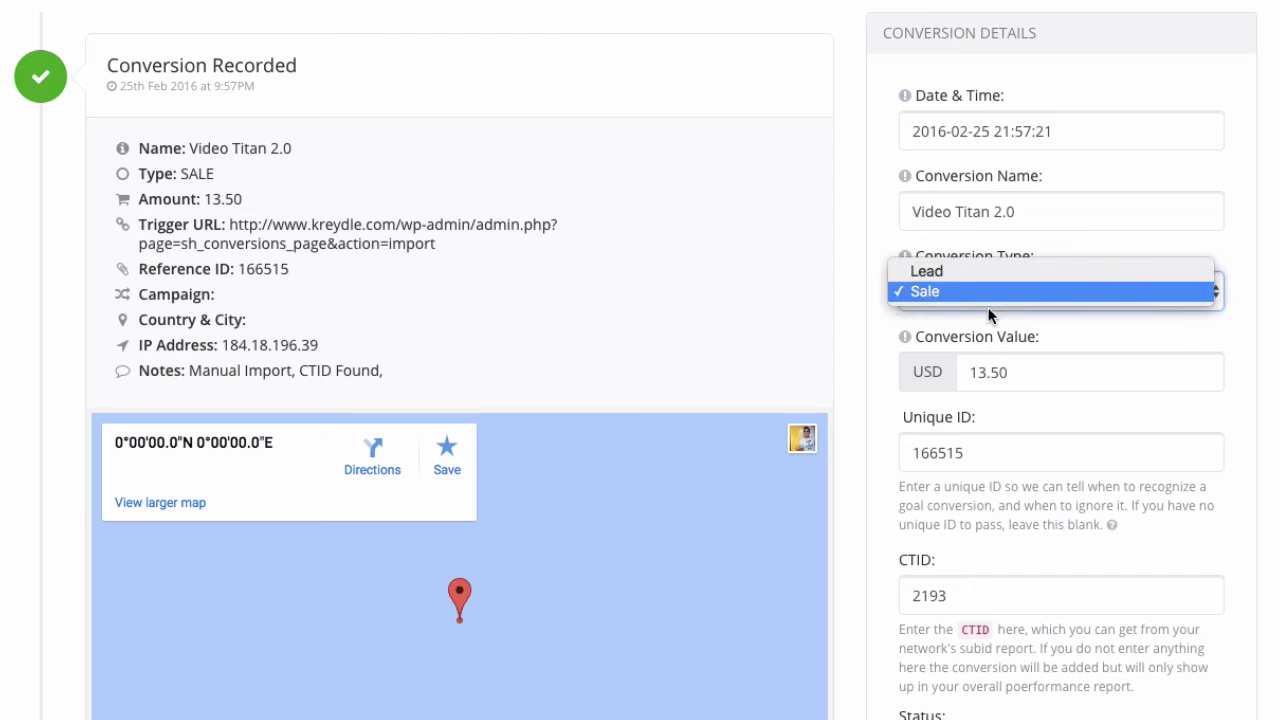
{"action": "left_click", "coordinate": [866, 286]}
{"action": "left_click", "coordinate": [866, 286]}
{"action": "scroll", "coordinate": [876, 212], "scroll_direction": "up", "scroll_amount": 3}
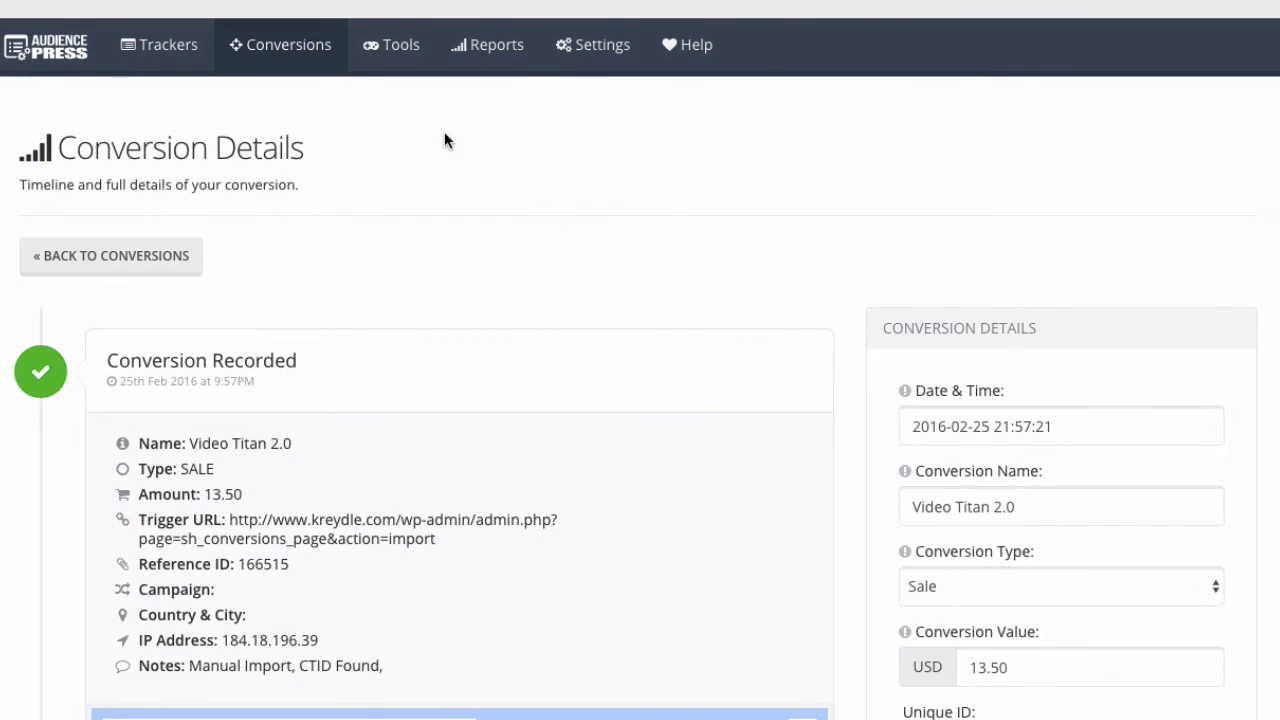
Open the Performance Report for This Year and review the 44 conversions and $1,548.67 revenue.
{"action": "left_click", "coordinate": [510, 50]}
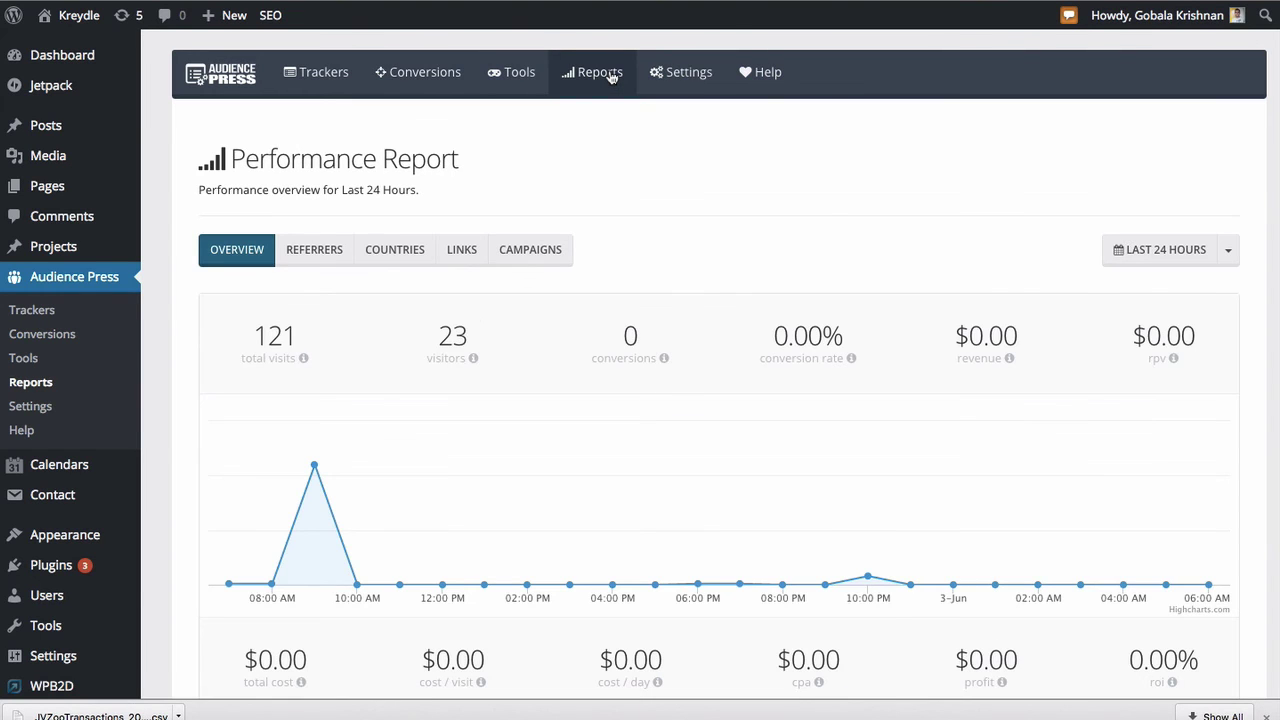
{"action": "left_click", "coordinate": [1234, 260]}
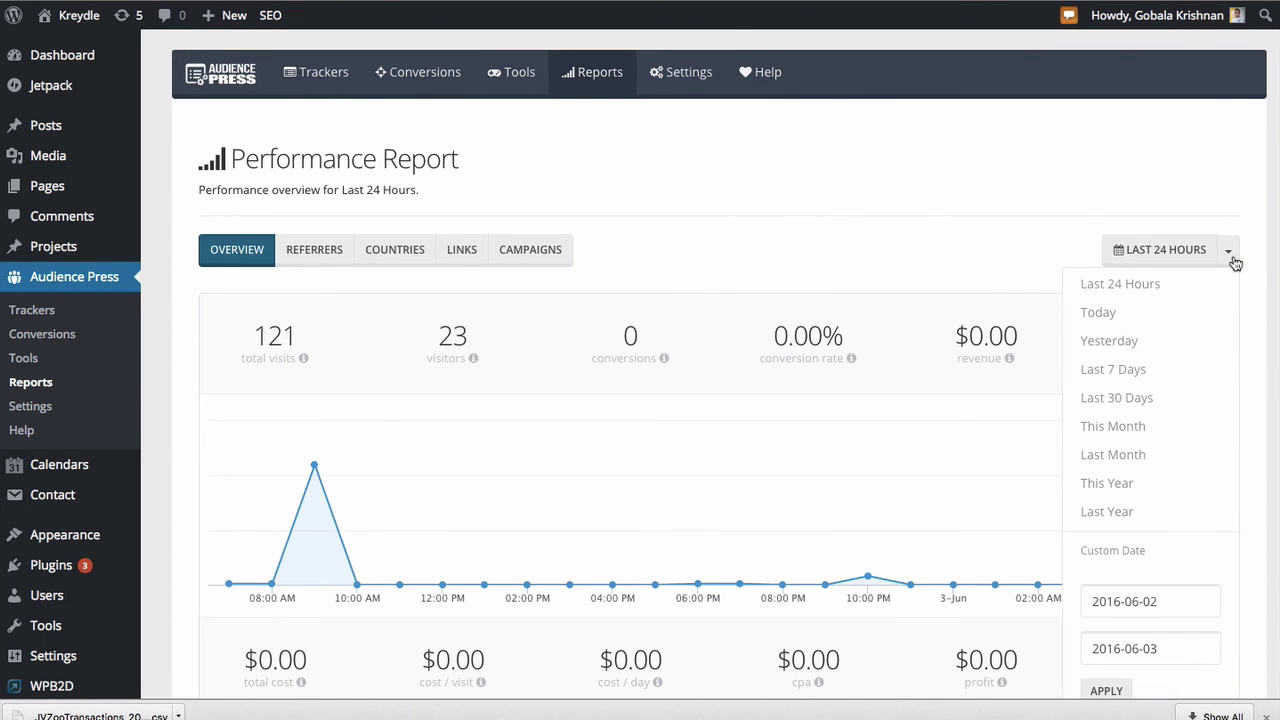
{"action": "left_click", "coordinate": [1108, 485]}
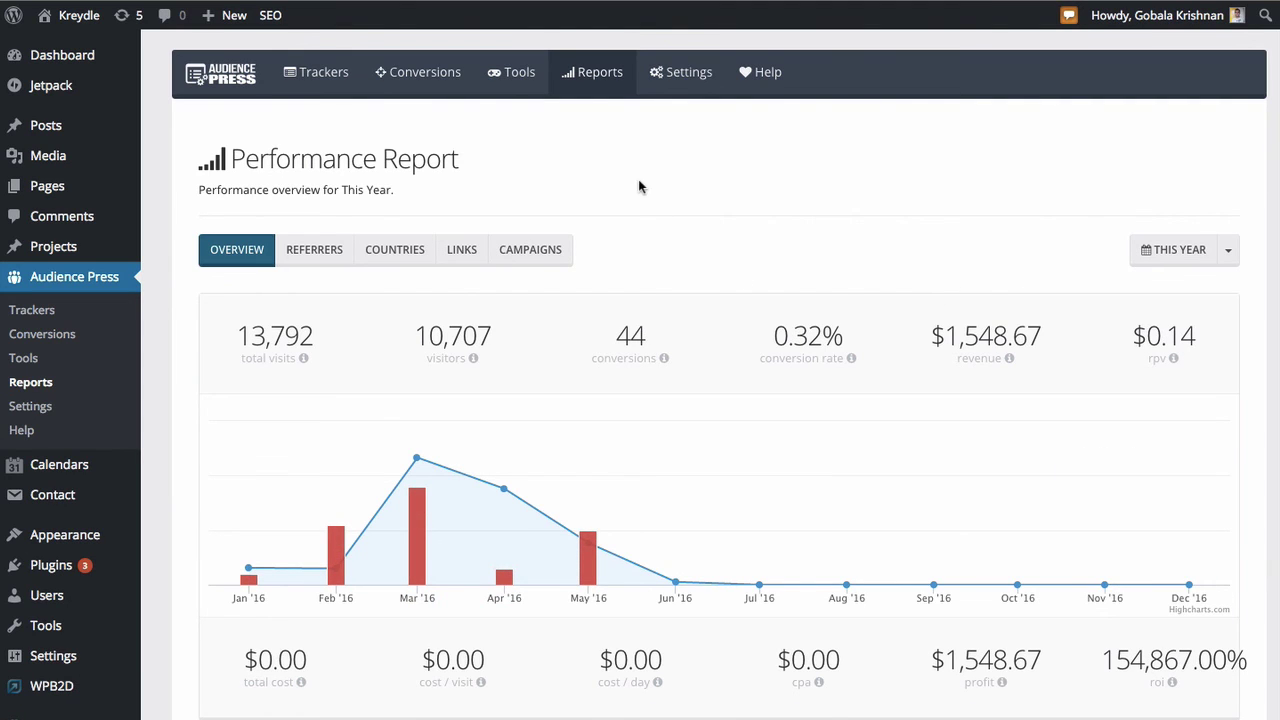
{"action": "scroll", "coordinate": [637, 189], "scroll_direction": "down", "scroll_amount": 3}
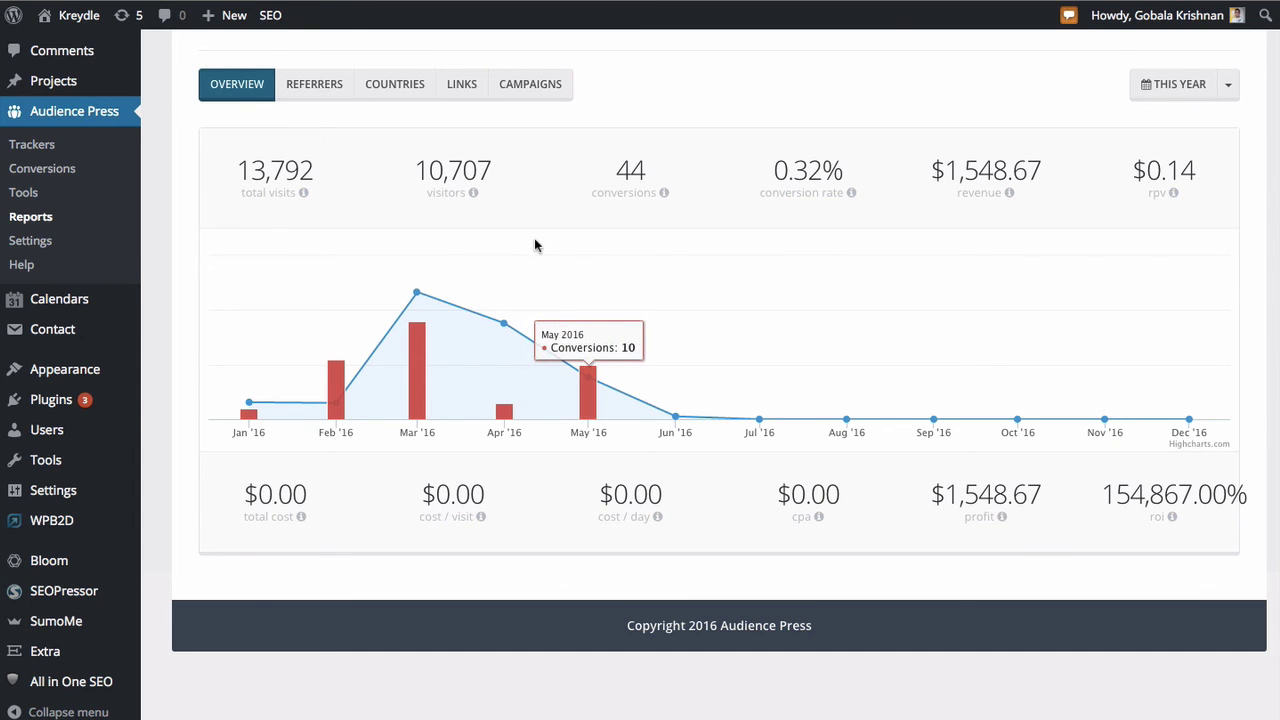
{"action": "scroll", "coordinate": [535, 246], "scroll_direction": "up", "scroll_amount": 1}
{"action": "scroll", "coordinate": [615, 283], "scroll_direction": "up", "scroll_amount": 2}
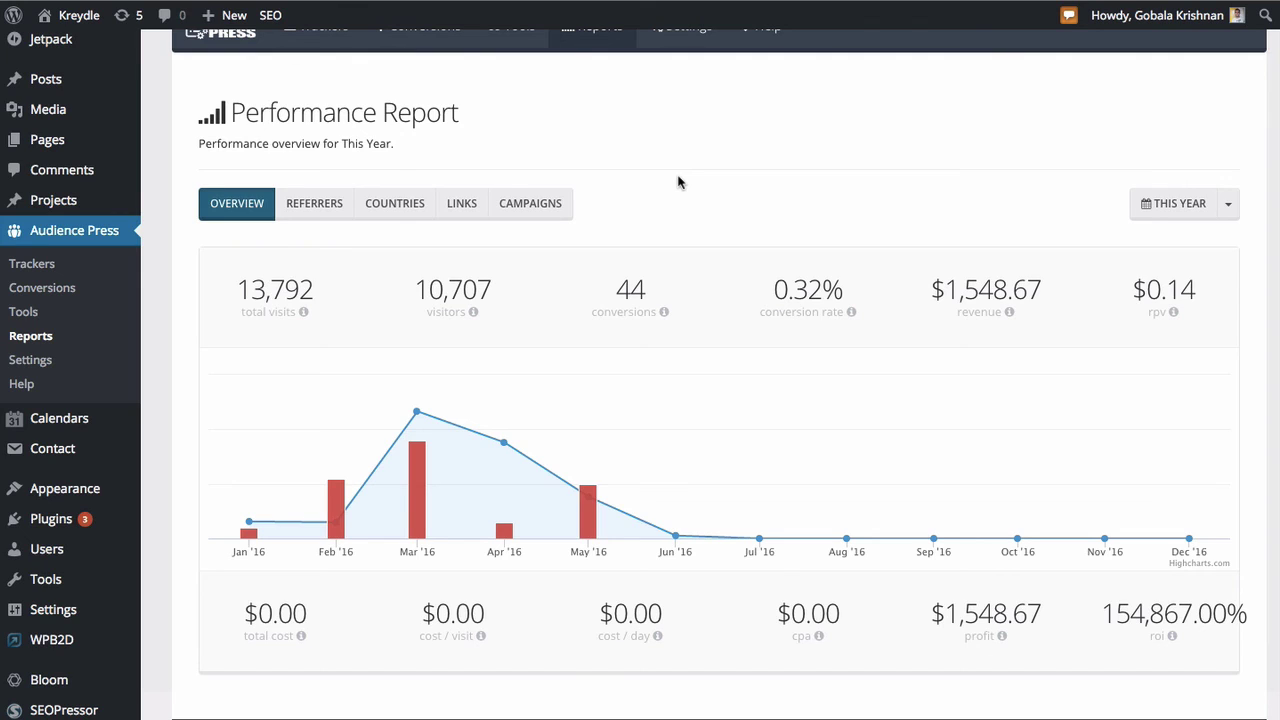
Show the This Year Referrer Report and review the table, where direct visits bring 38 conversions.
{"action": "left_click", "coordinate": [328, 207]}
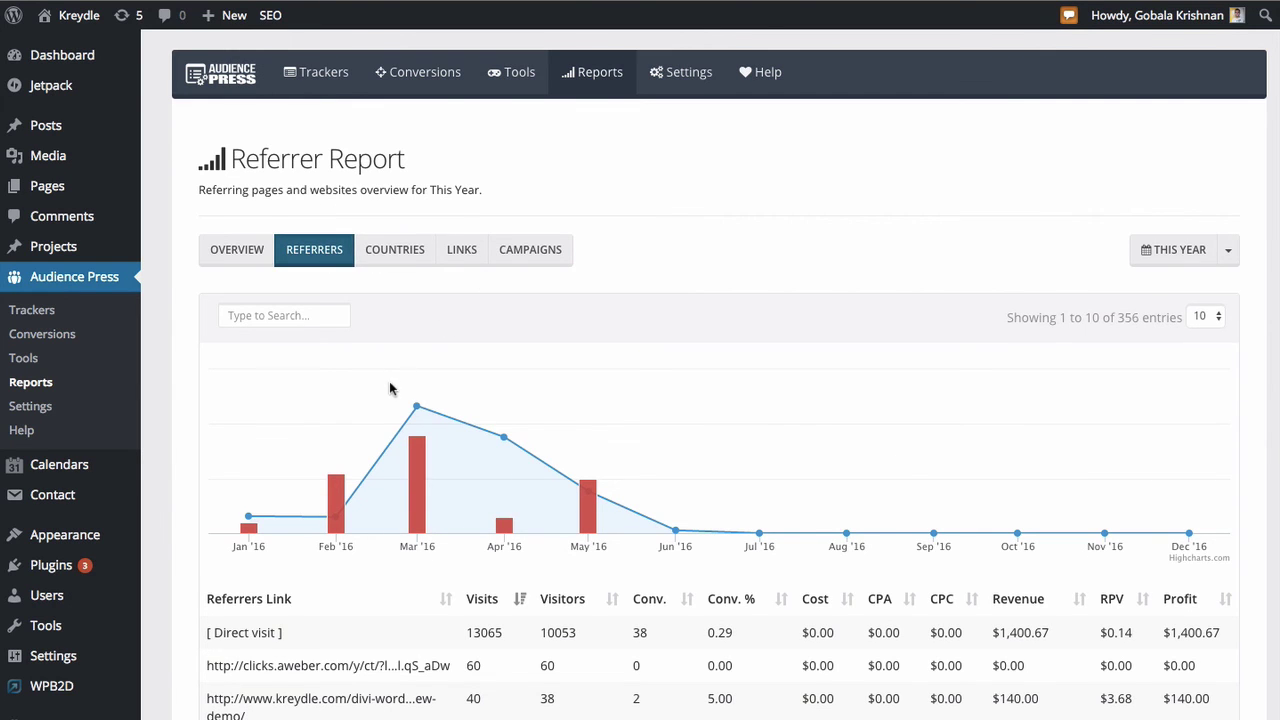
{"action": "scroll", "coordinate": [390, 391], "scroll_direction": "down", "scroll_amount": 1}
{"action": "scroll", "coordinate": [390, 391], "scroll_direction": "down", "scroll_amount": 5}
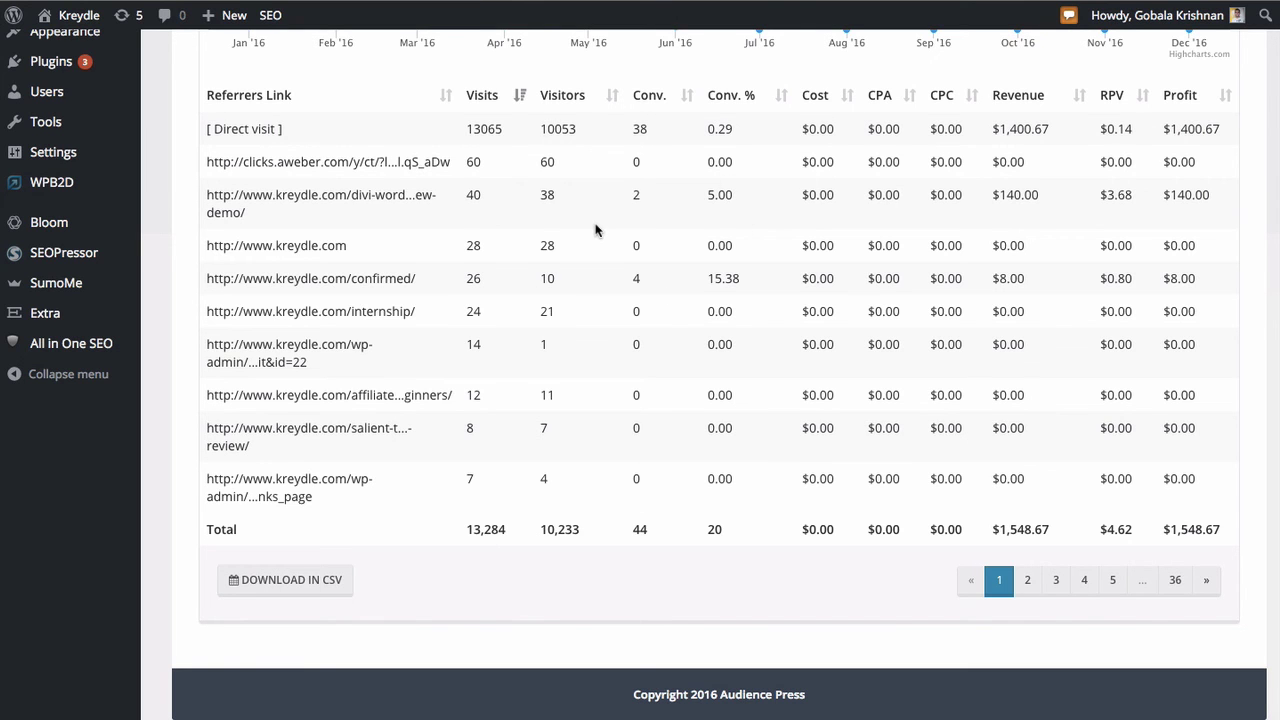
{"action": "scroll", "coordinate": [595, 230], "scroll_direction": "up", "scroll_amount": 5}
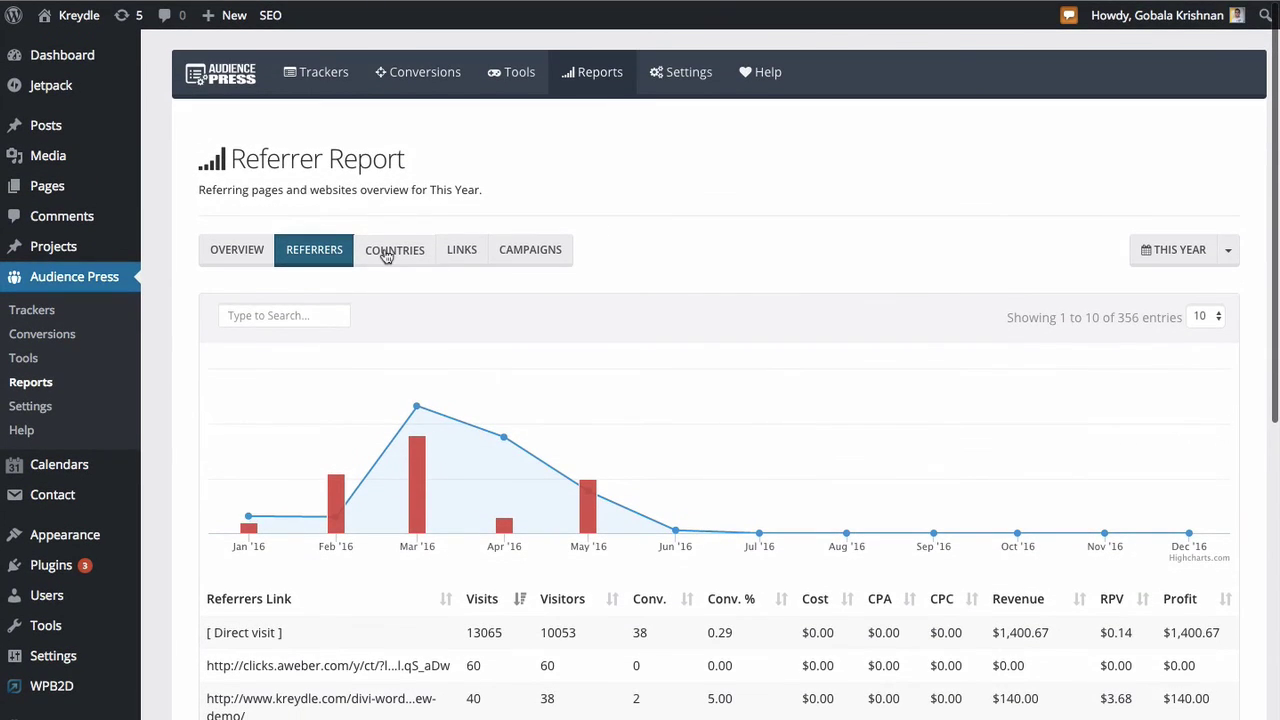